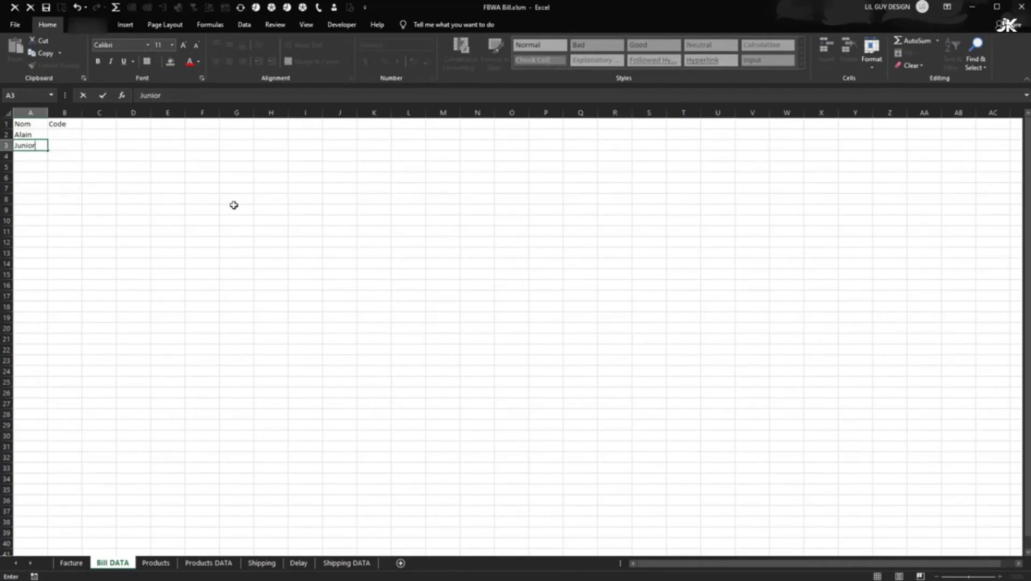
- Enter Junior in A3 and Patrick in A4 under the Nom heading
key("Return")
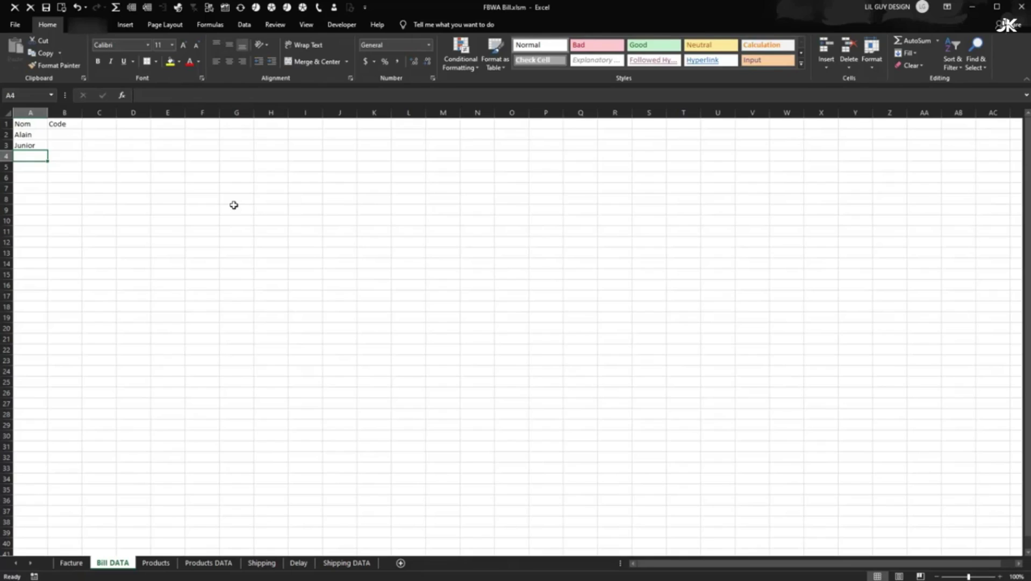
type("Patrick")
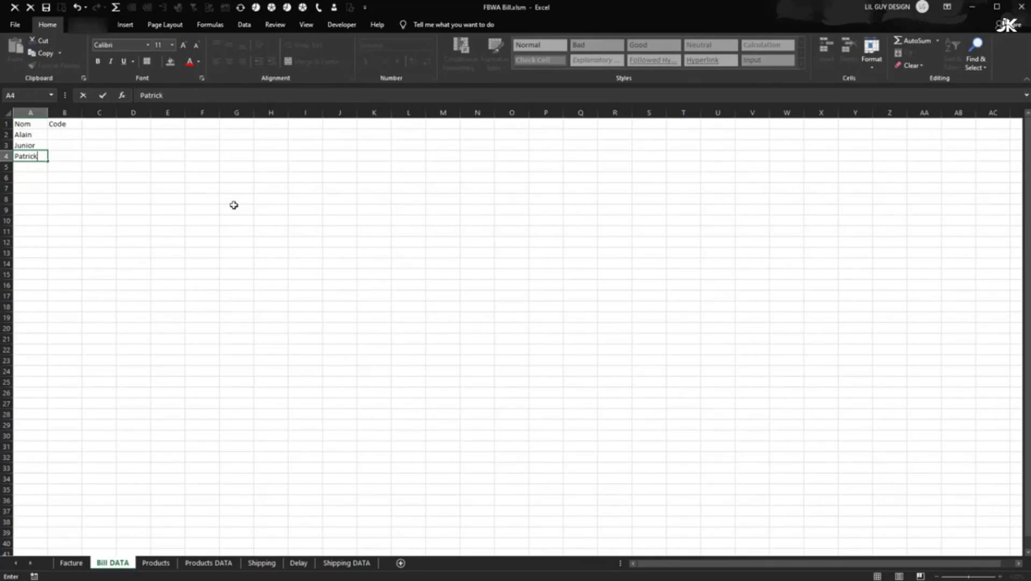
key("Return")
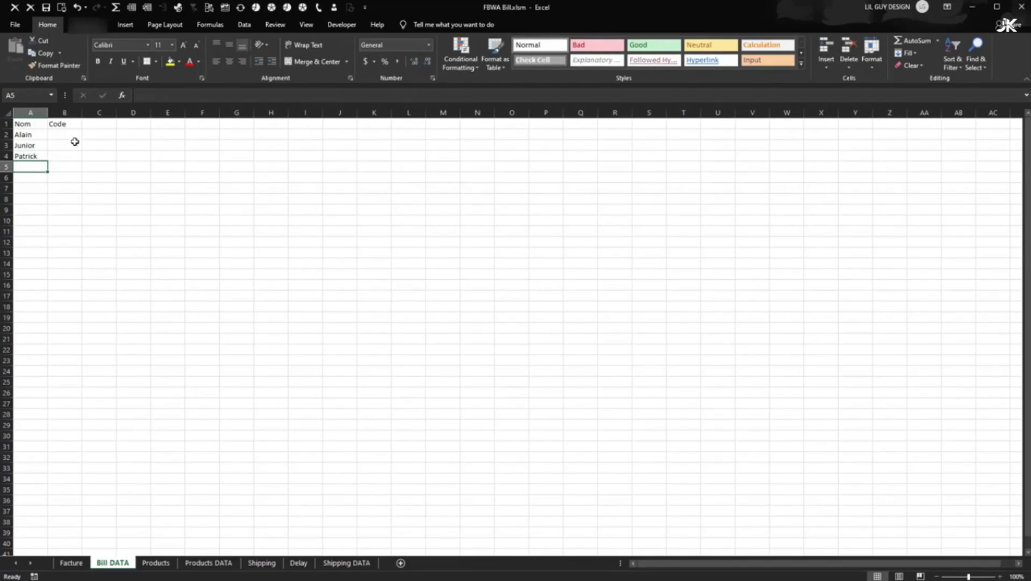
- Enter =LEFT(A2,2) in B2 and fill it down to B4
left_click(74, 137)
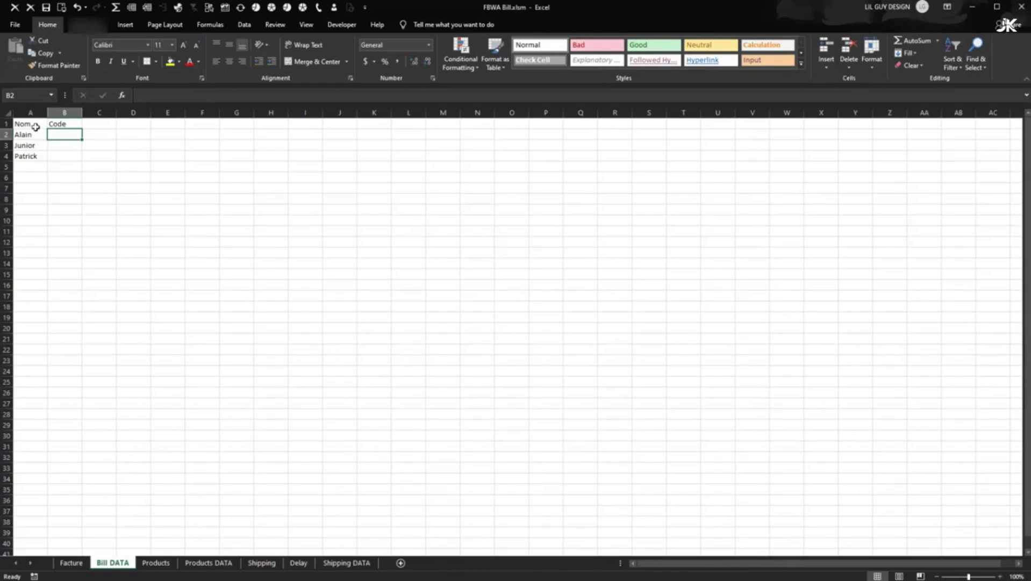
left_click(35, 157)
left_click(35, 137)
left_click(27, 146)
left_click(27, 155)
left_click(63, 135)
type("=")
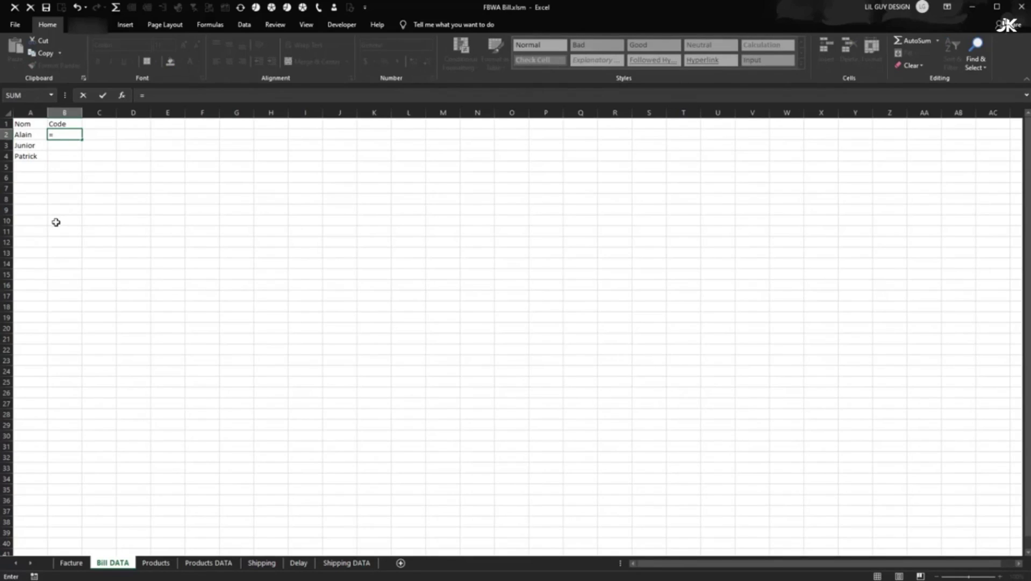
type("left")
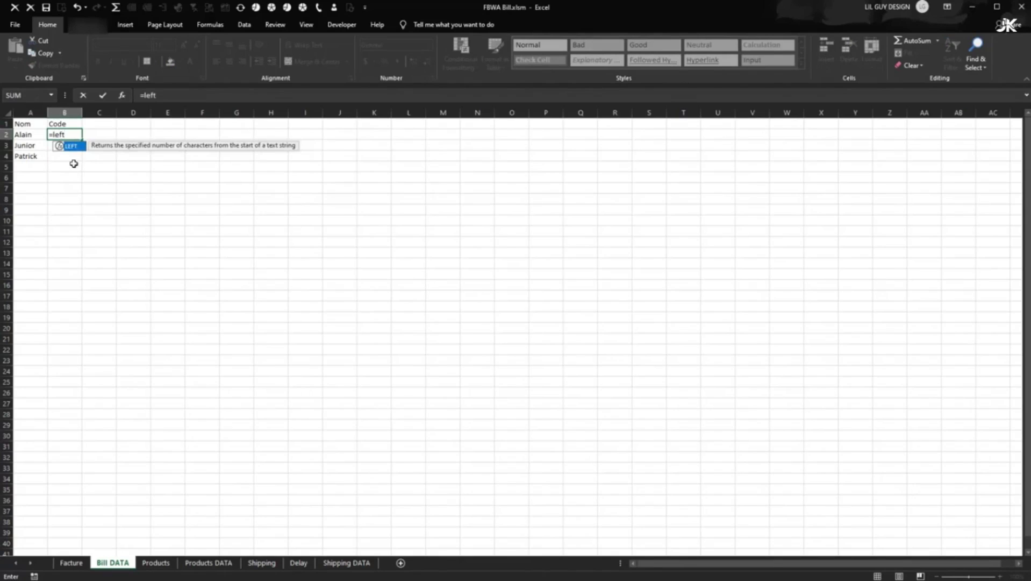
double_click(76, 149)
left_click(28, 135)
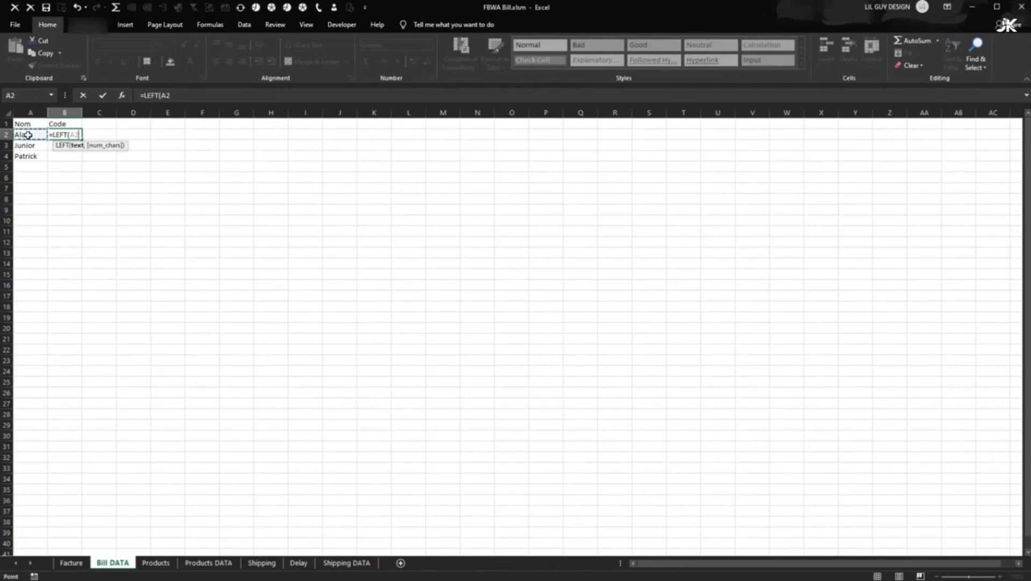
type(",")
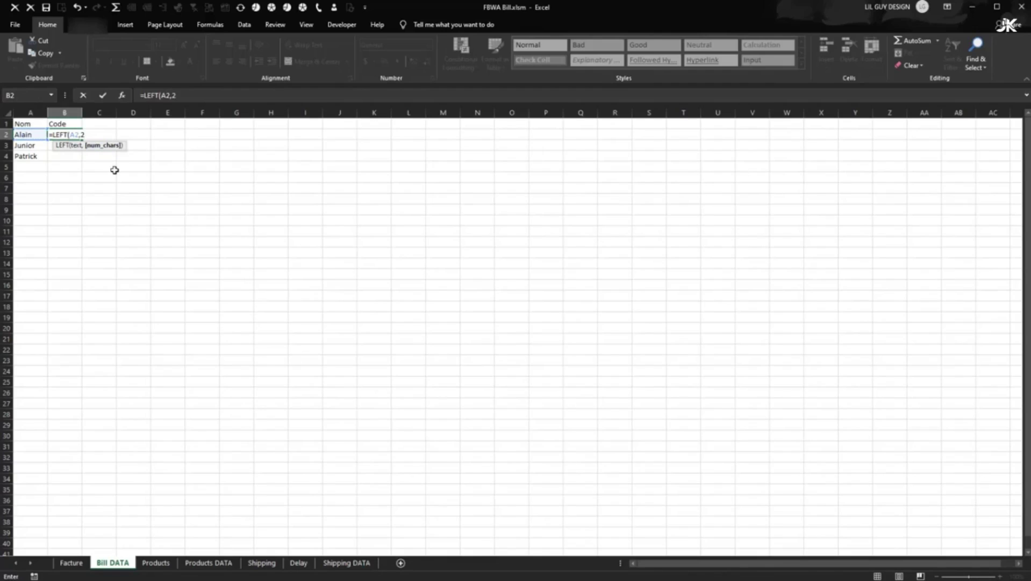
type("2)")
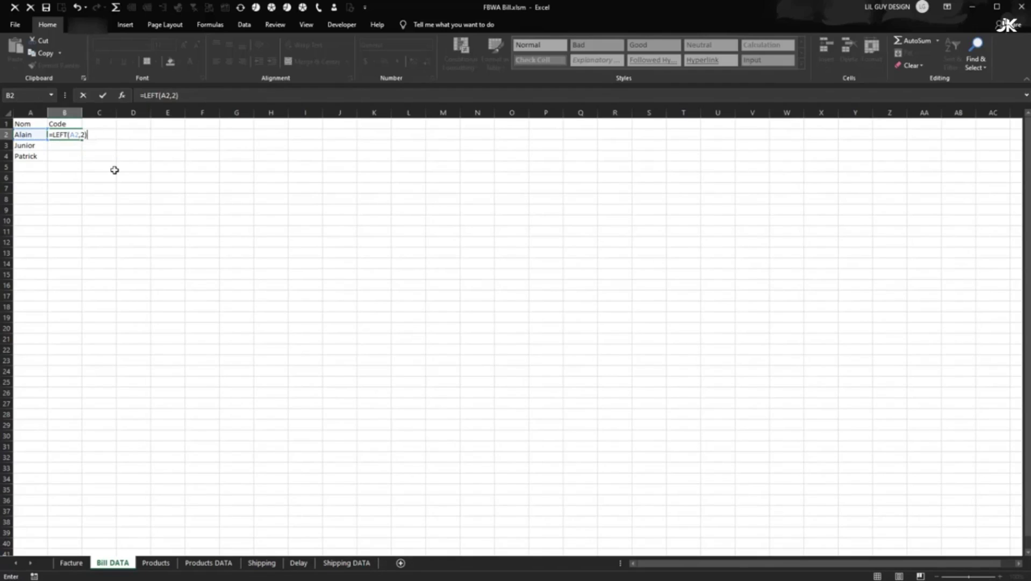
key("Return")
left_click(68, 134)
left_click_drag(82, 139, 60, 159)
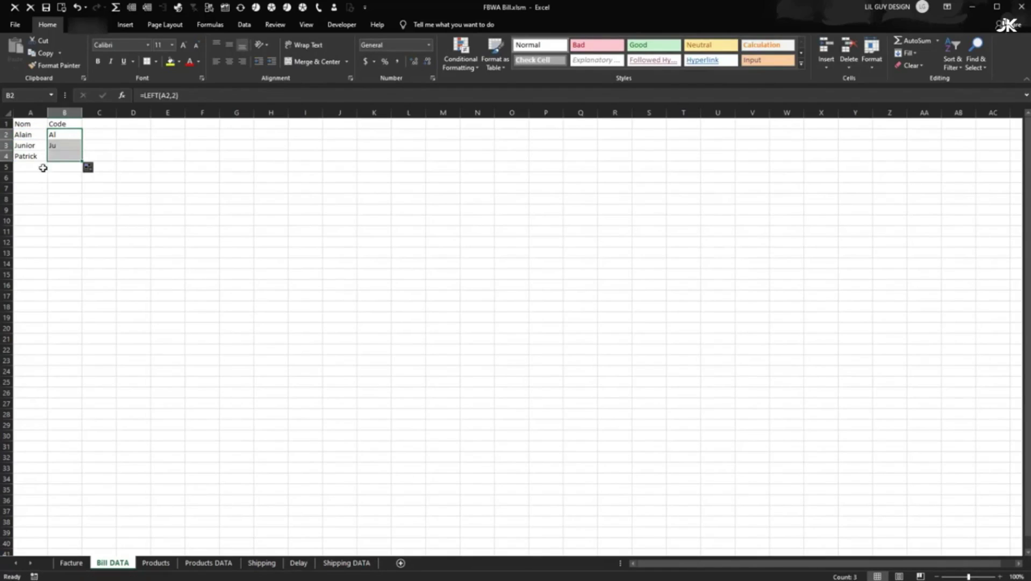
left_click(59, 176)
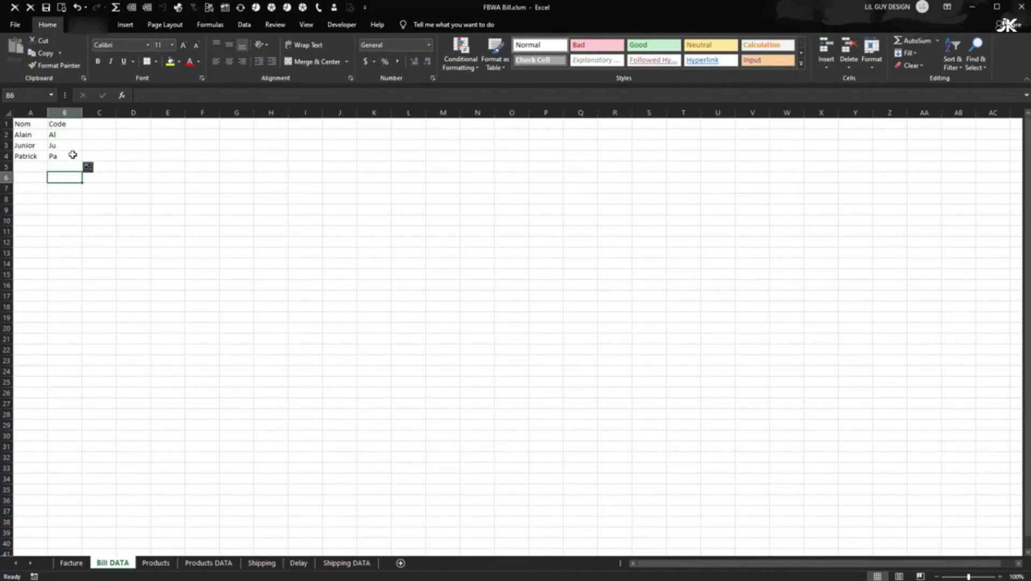
- Change B2 to =UPPER(LEFT(A2,2)) and fill it down to B4, giving AL, JU and PA
left_click(57, 134)
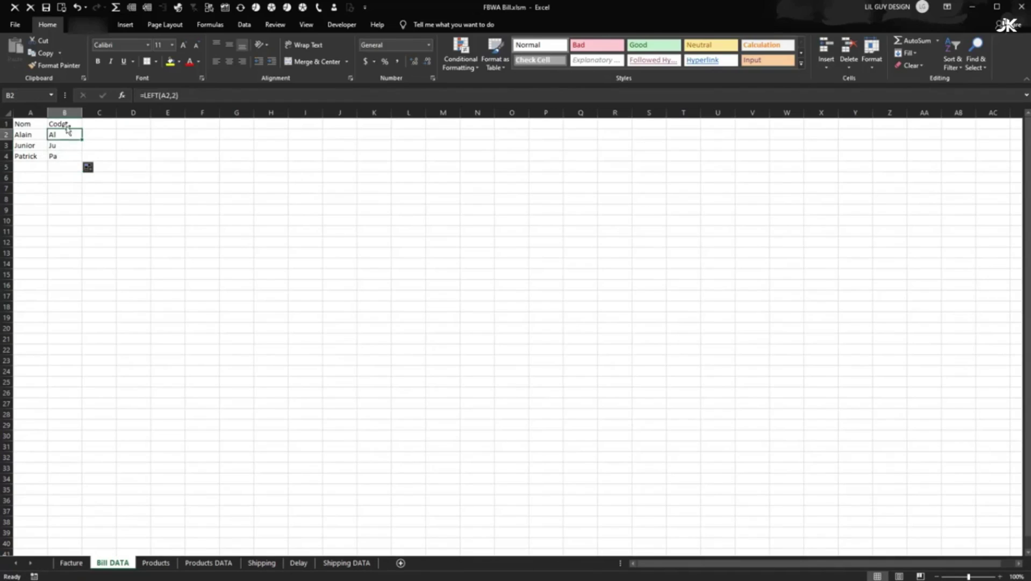
left_click(141, 95)
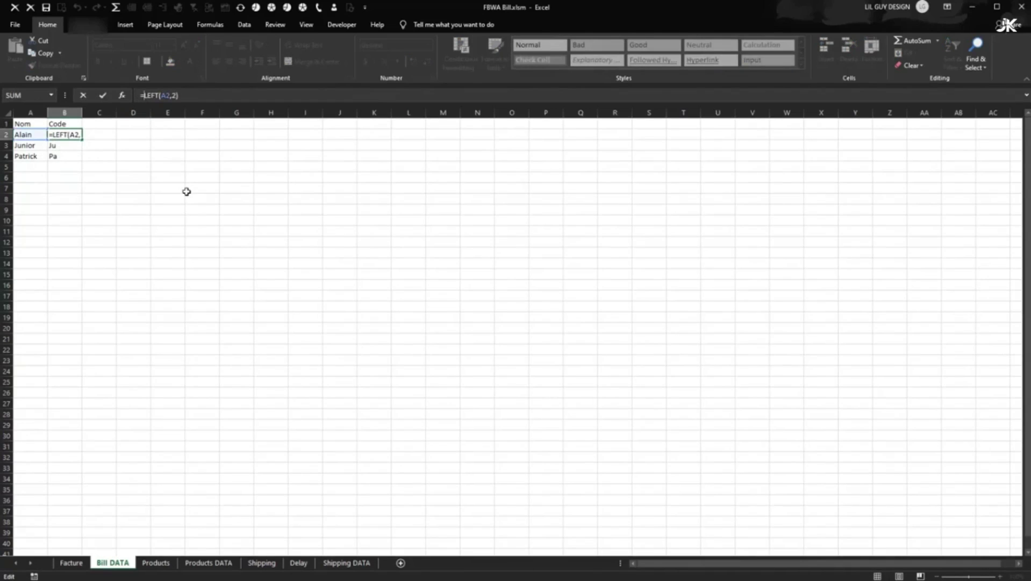
type("upper")
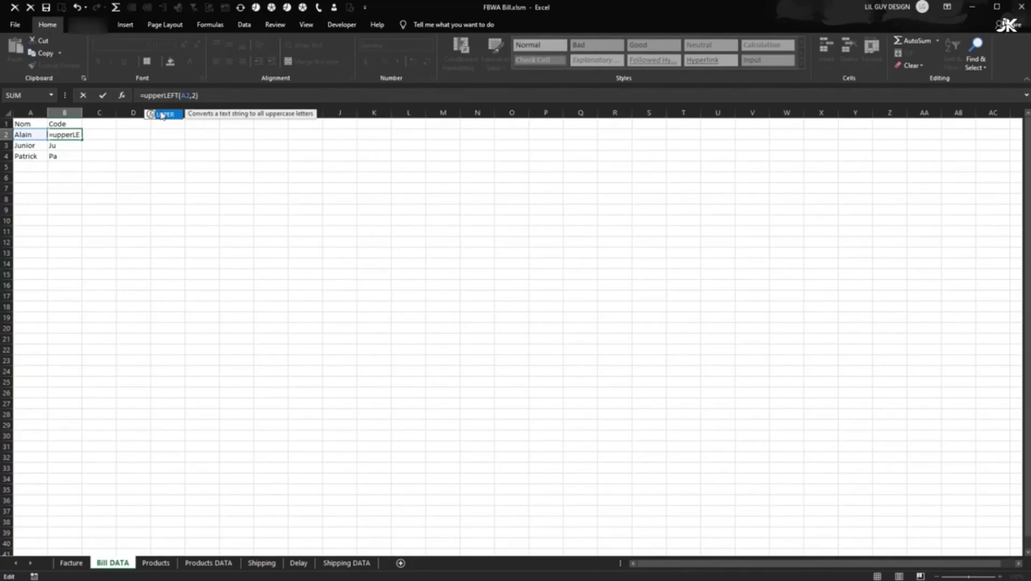
double_click(162, 115)
left_click(231, 95)
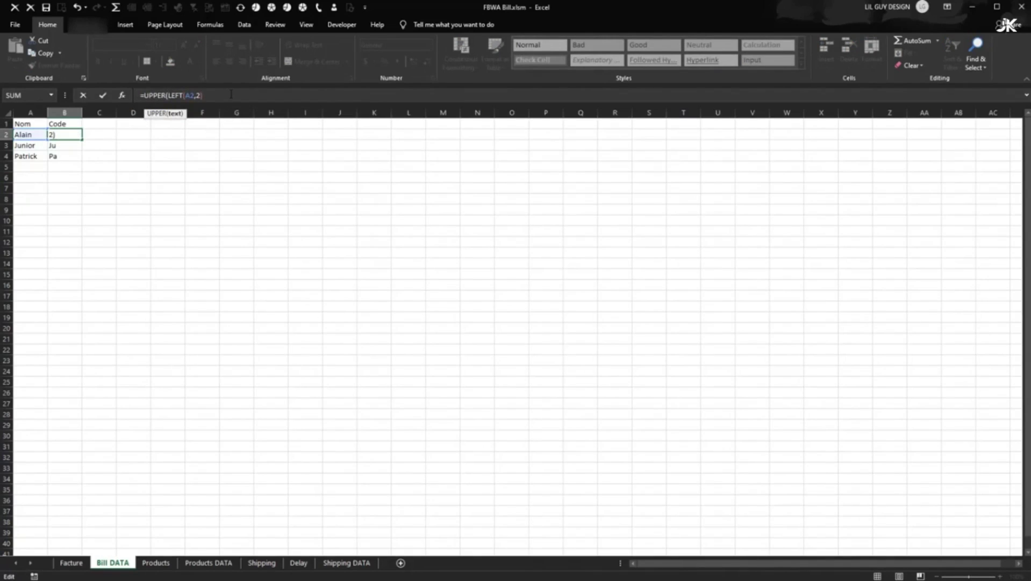
type(")")
key("Return")
left_click(75, 134)
left_click_drag(83, 141, 83, 161)
left_click(174, 181)
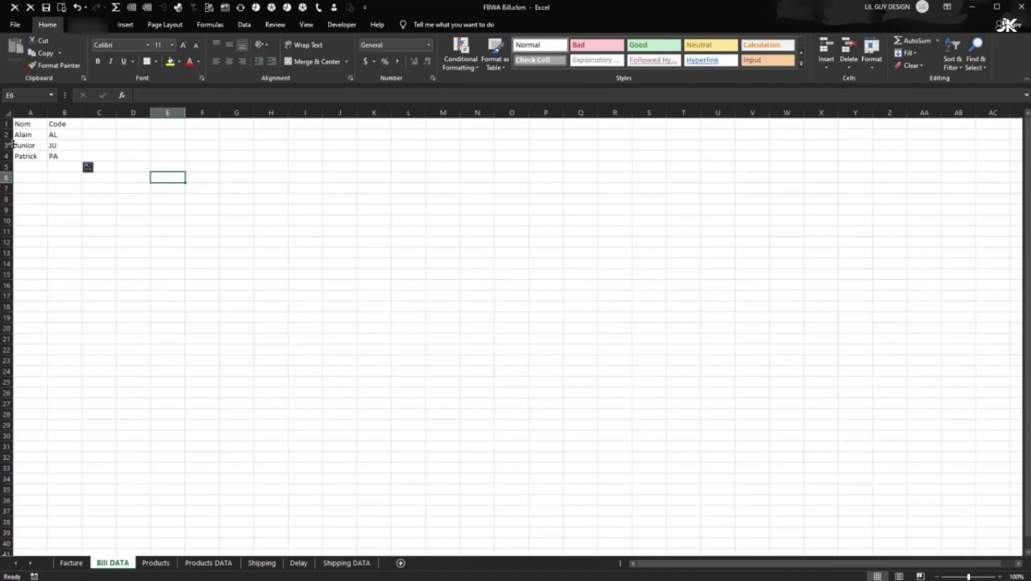
left_click_drag(23, 125, 56, 155)
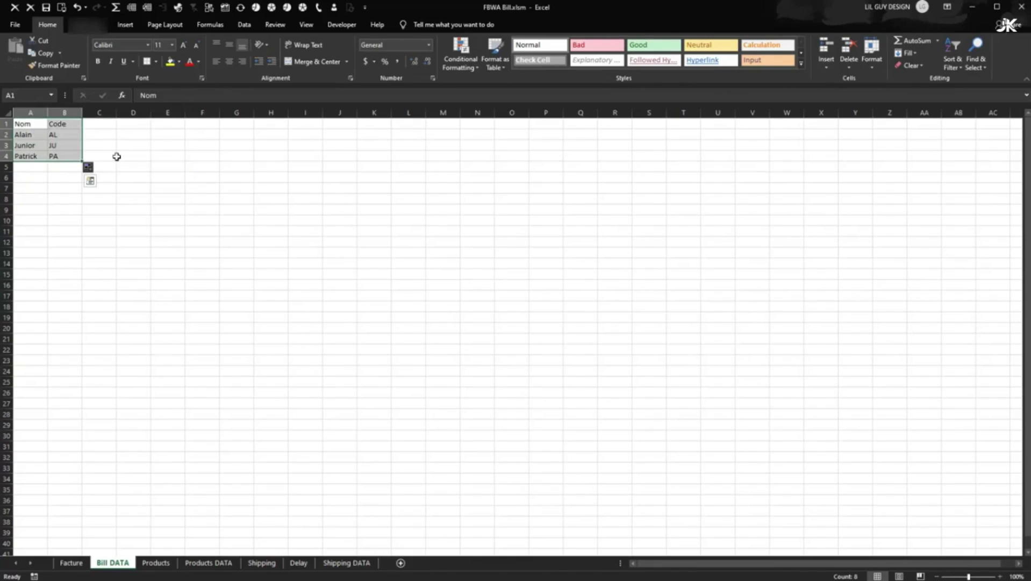
- Convert the selected Nom/Code range into a table with headers using Ctrl+T
key("ctrl+t")
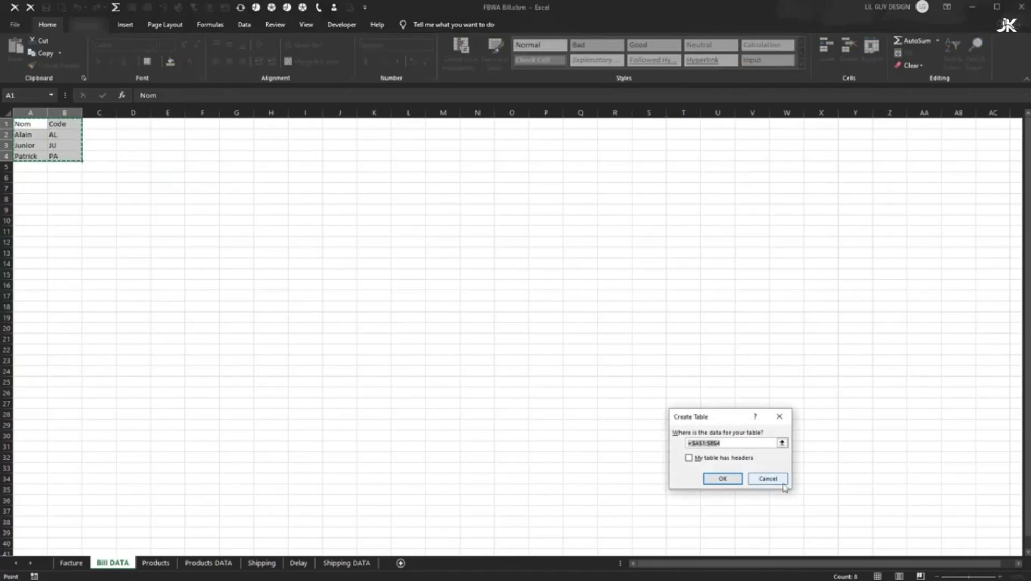
left_click_drag(534, 311, 510, 248)
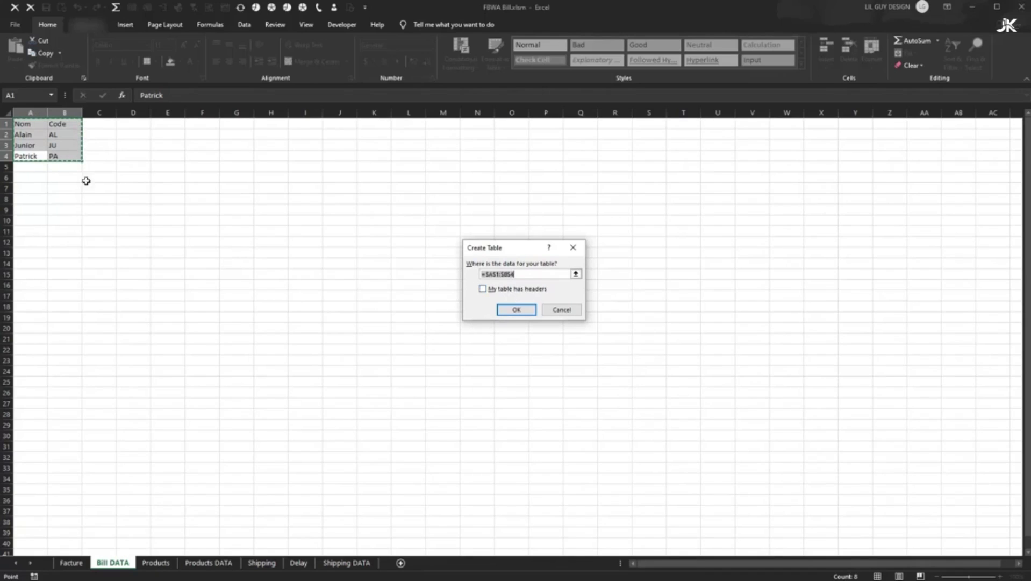
left_click(515, 290)
left_click(518, 310)
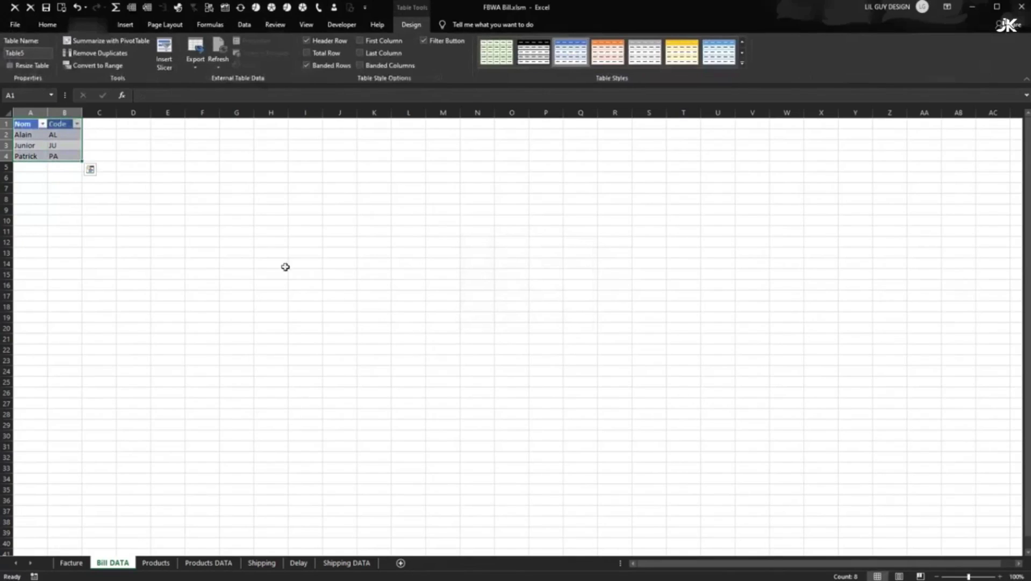
- Insert a PivotTable from the table on a new sheet
left_click(125, 25)
left_click(19, 51)
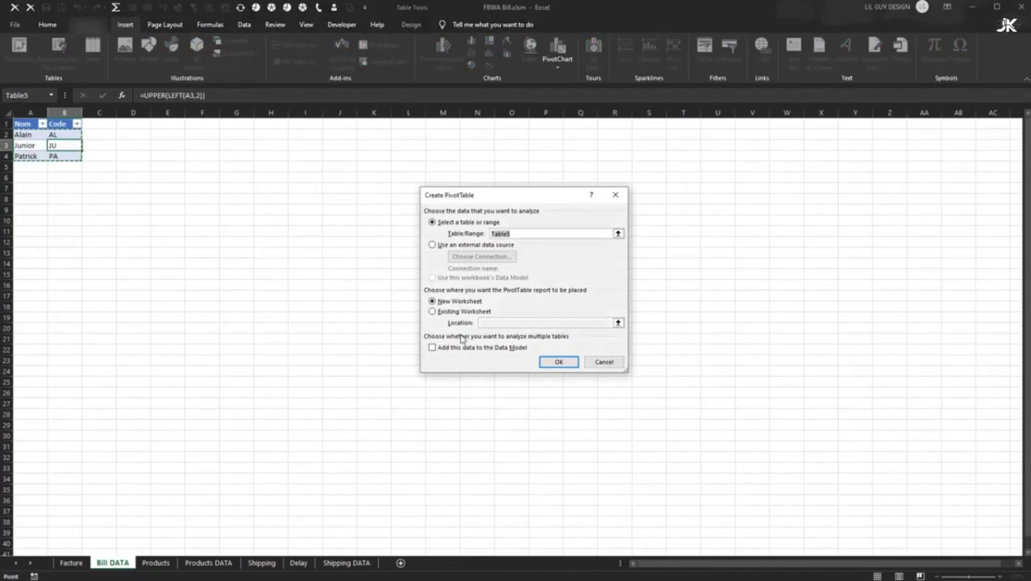
left_click(552, 362)
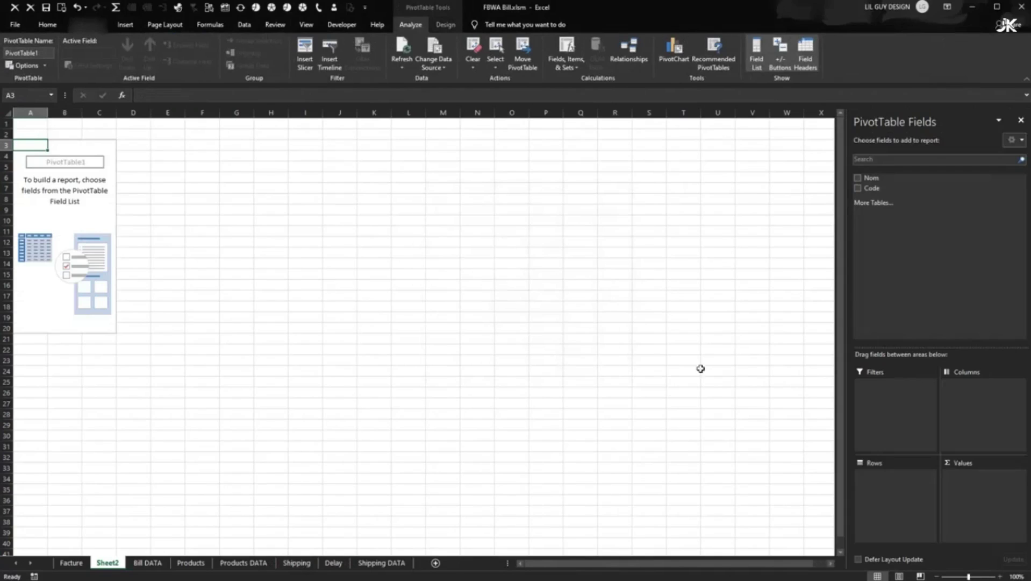
- Rename the new pivot sheet to Bill
right_click(112, 562)
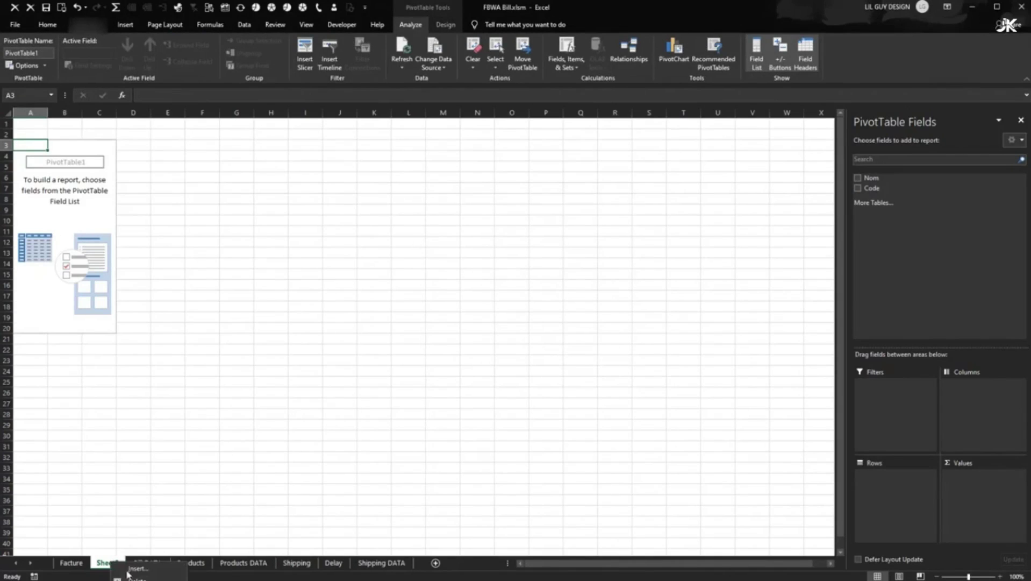
left_click(137, 580)
type("S")
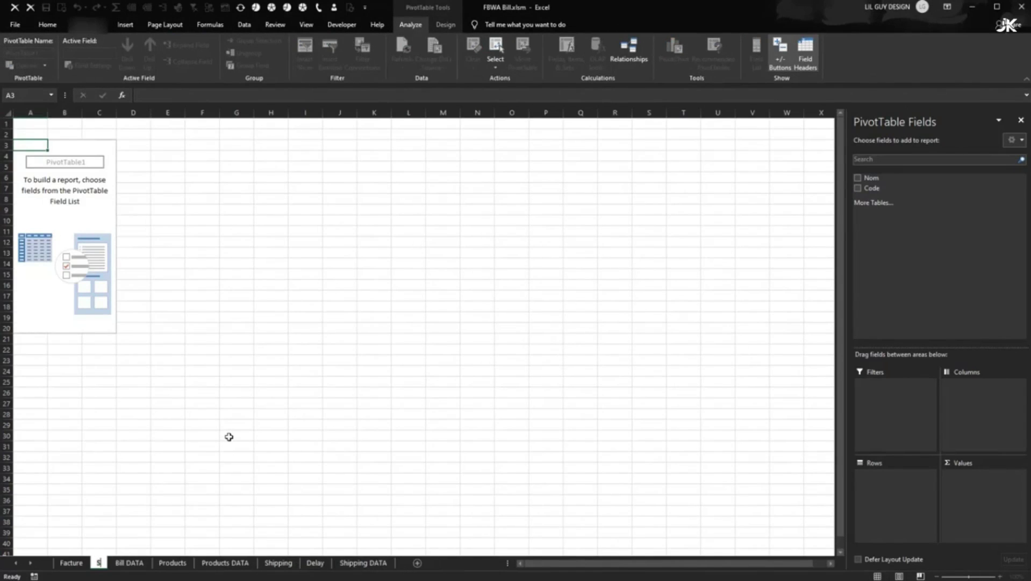
key("BackSpace")
type("Bill")
key("Return")
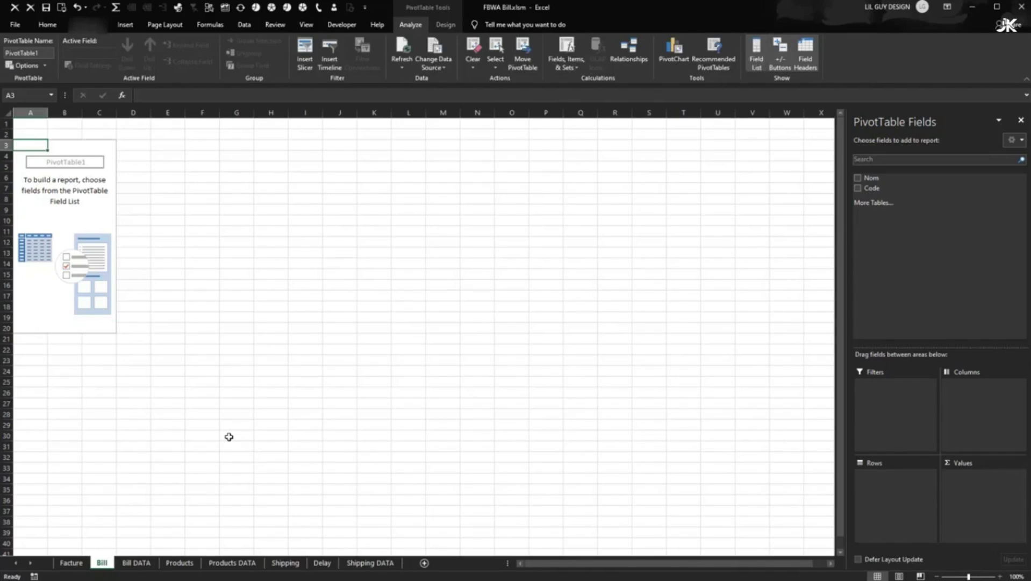
- Add Nom to the PivotTable rows and insert a Nom slicer beside it
left_click(858, 177)
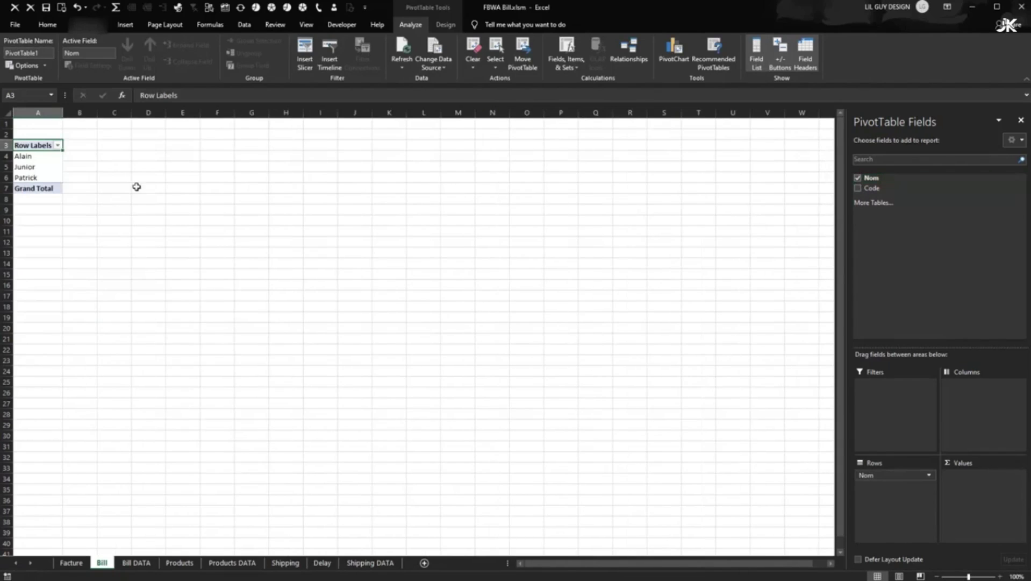
left_click(52, 165)
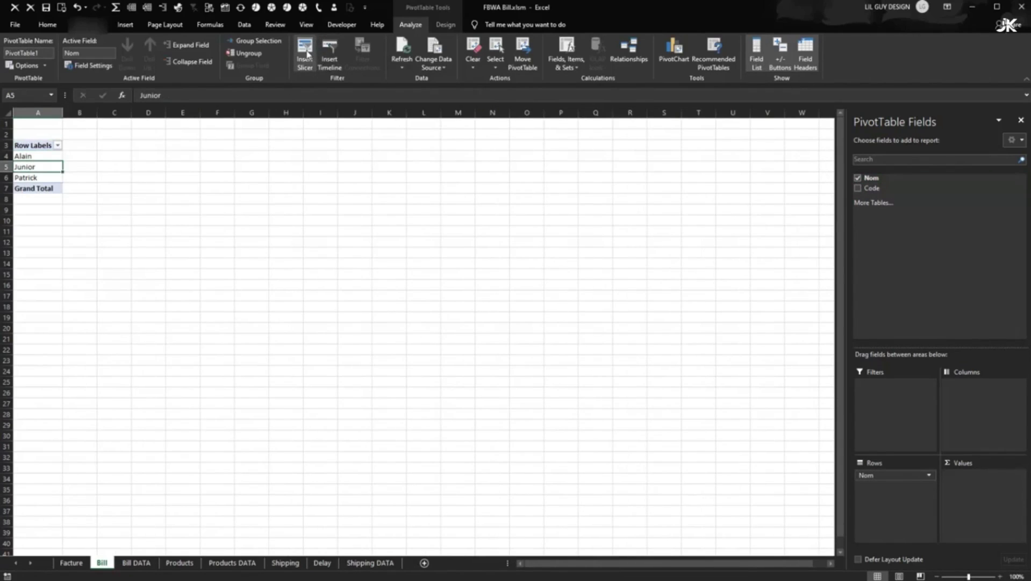
left_click(305, 53)
left_click(473, 213)
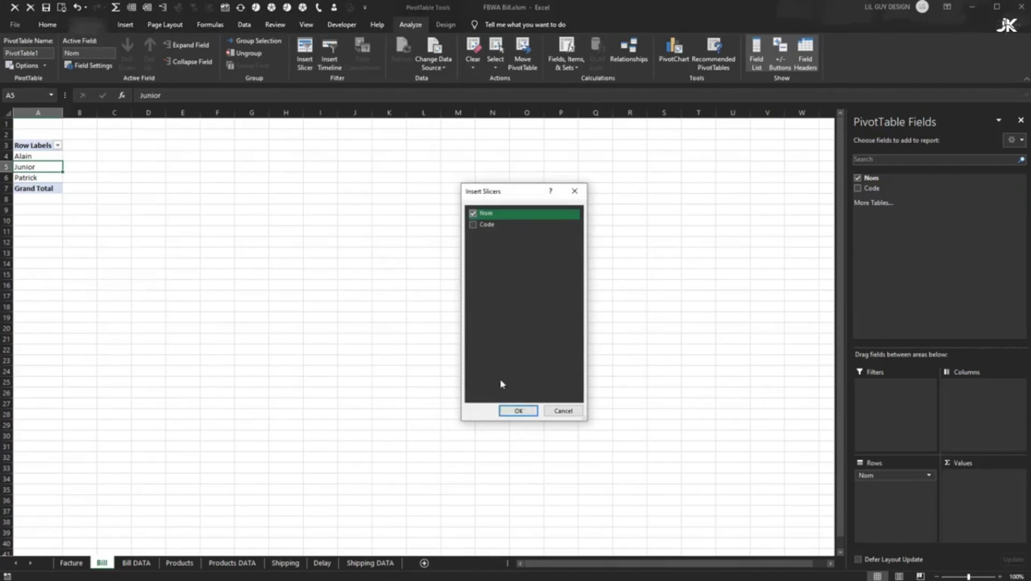
left_click(519, 410)
left_click_drag(402, 273, 353, 227)
left_click(286, 253)
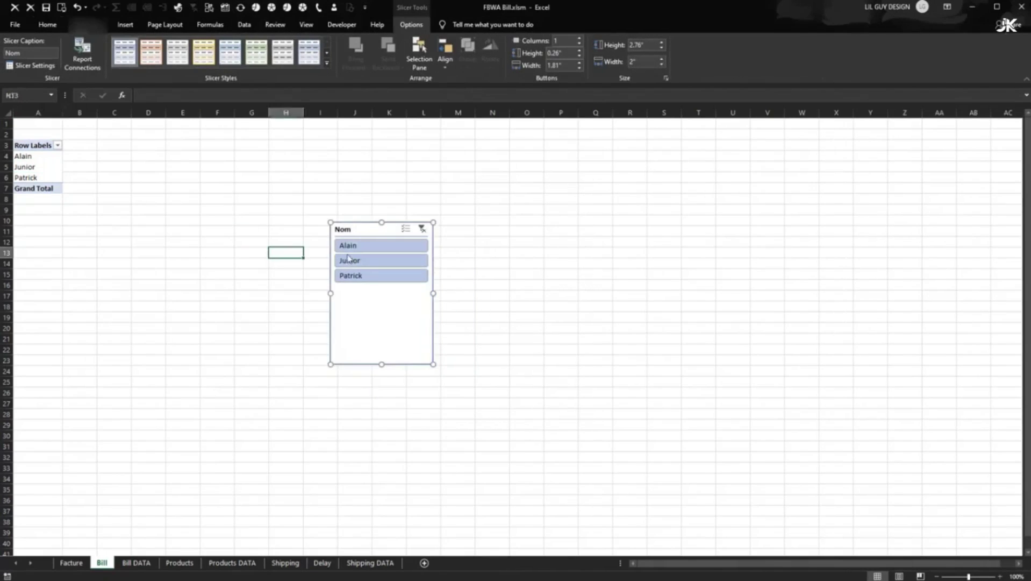
- Filter the Nom slicer through Alain, Junior and Patrick, then go to the Facture sheet
left_click(353, 245)
left_click(351, 261)
left_click(355, 276)
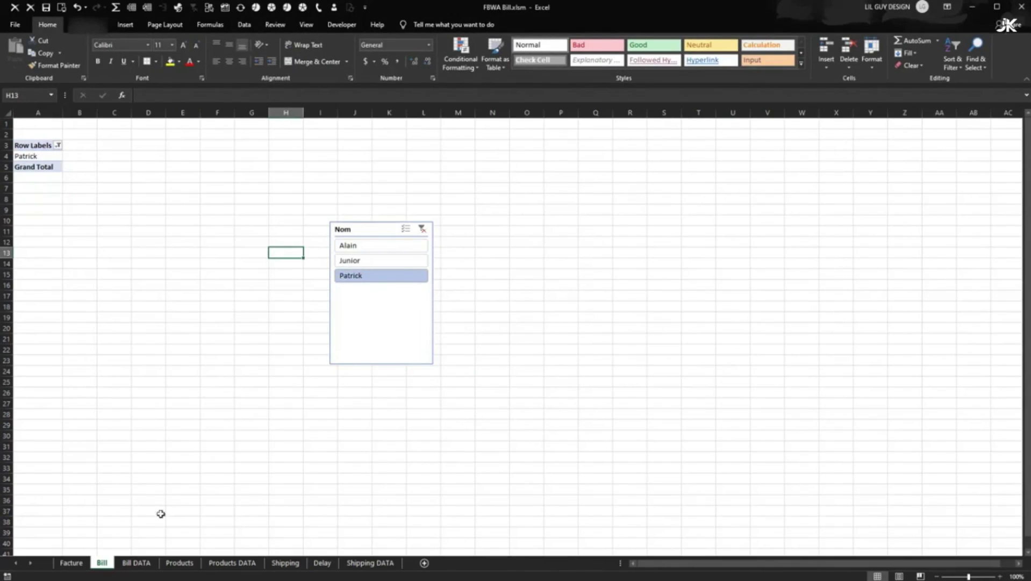
left_click(350, 227)
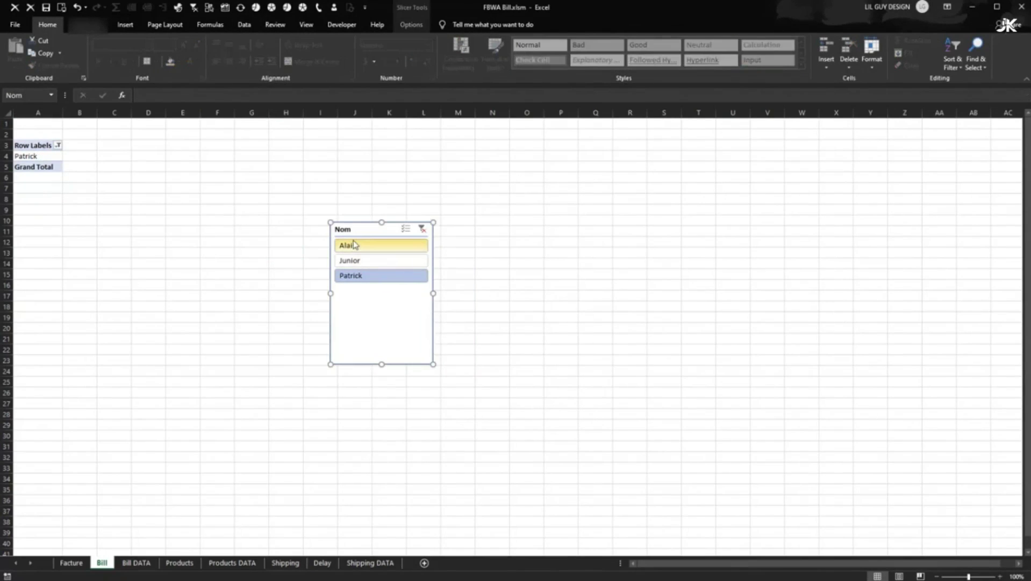
left_click(228, 318)
left_click(70, 563)
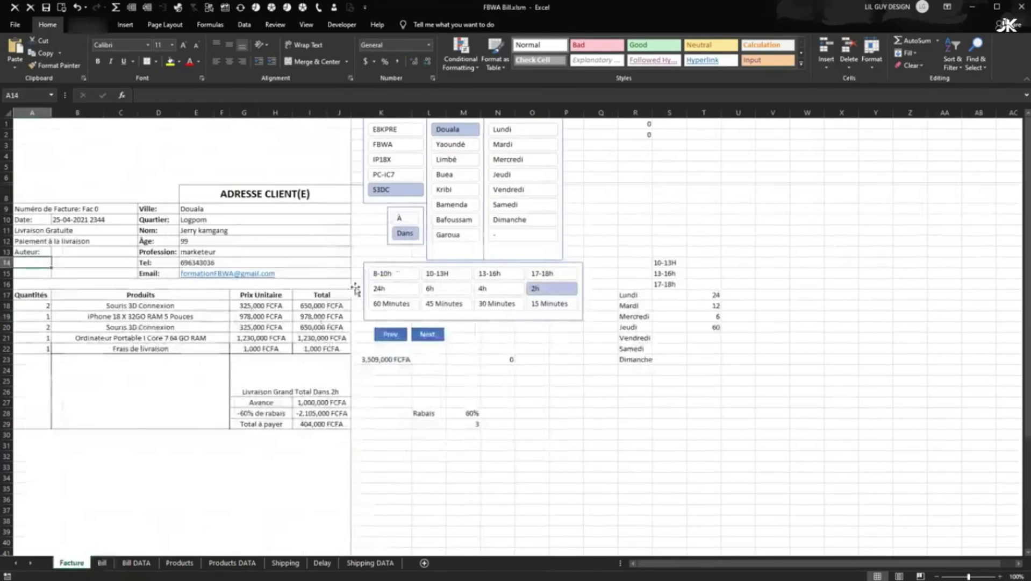
- Paste the Nom slicer at R8 and shrink it to a small box
left_click(637, 189)
key("ctrl+v")
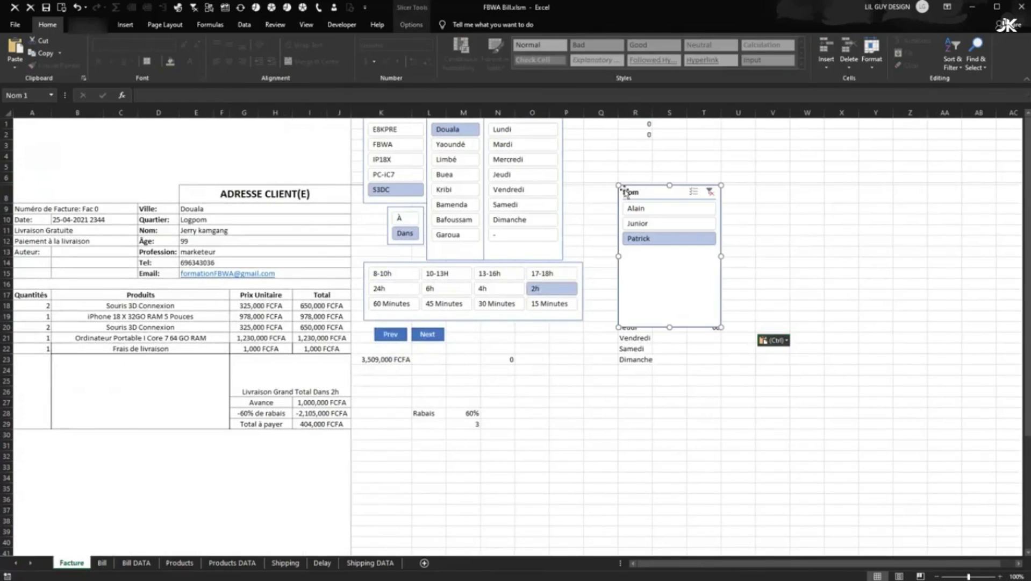
left_click_drag(626, 192, 595, 197)
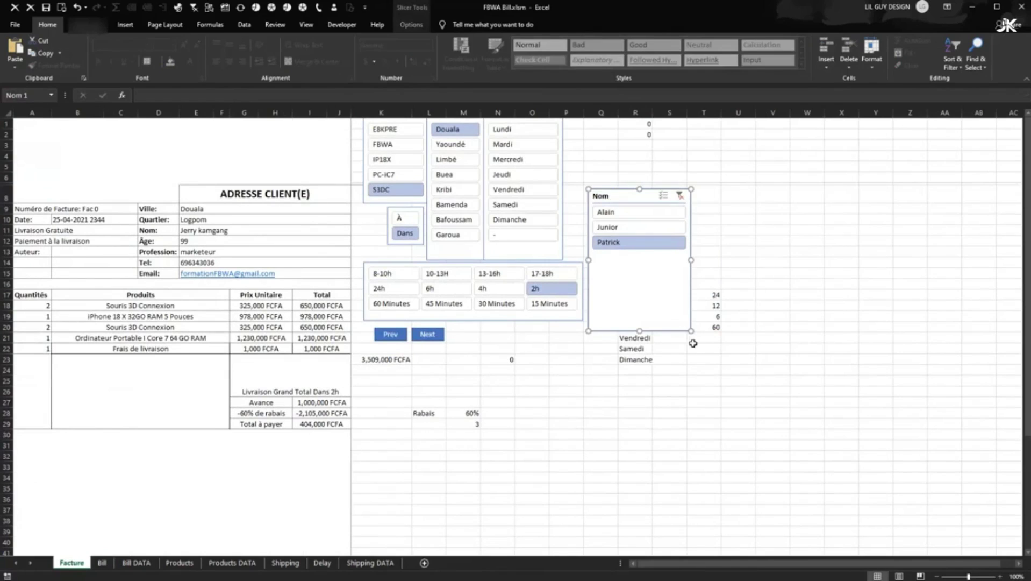
left_click_drag(691, 331, 637, 263)
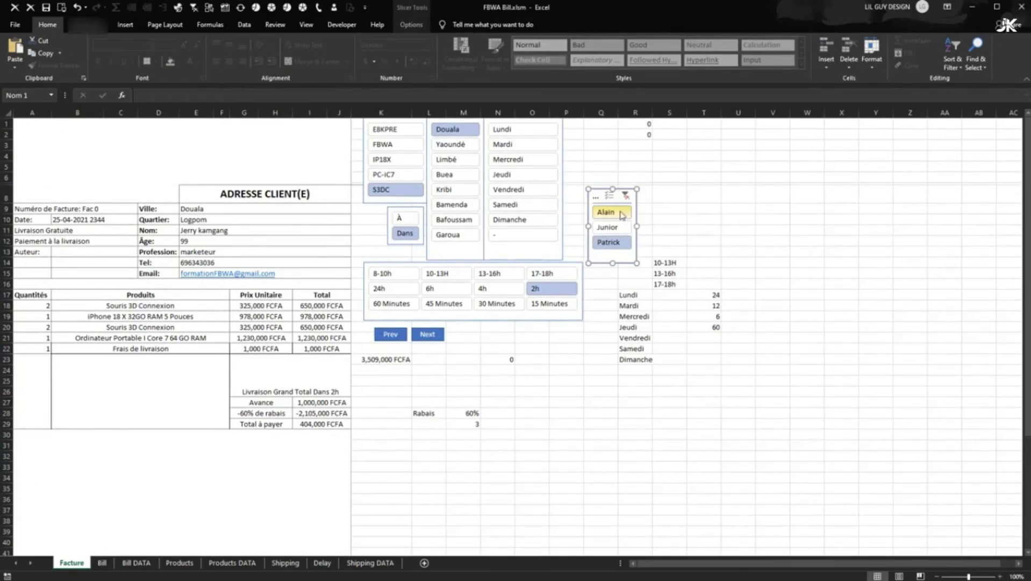
- Hide the slicer's header by unchecking Display header in Slicer Settings
right_click(602, 195)
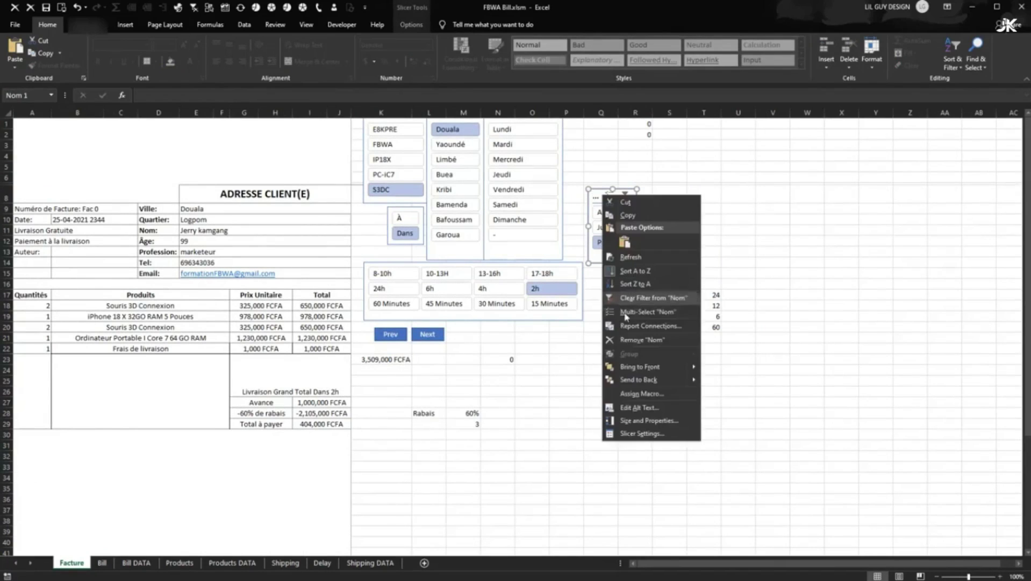
left_click(630, 434)
left_click(524, 437)
left_click(686, 515)
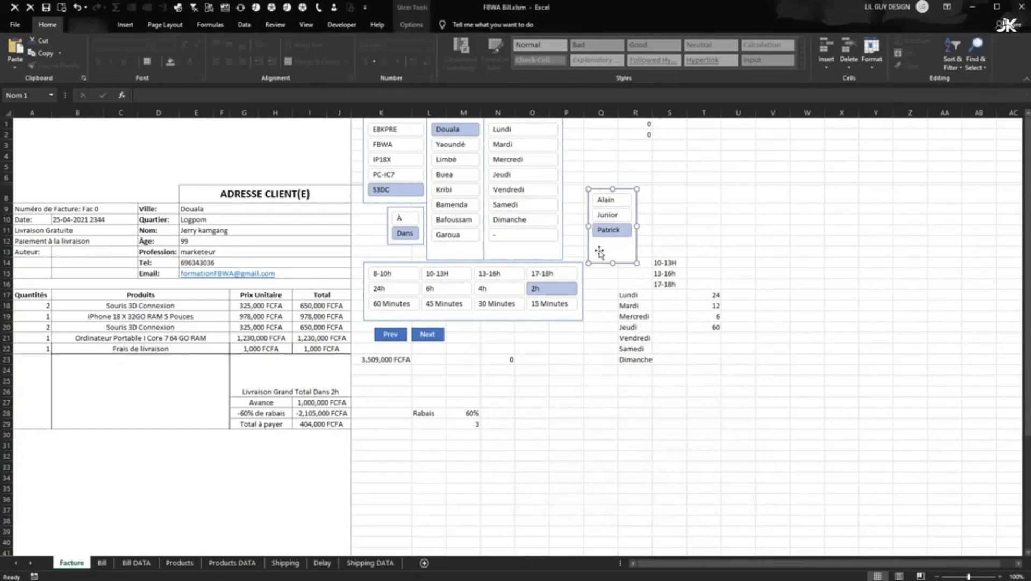
- Filter the slicer to Alain and move it below the time-slot slicer
left_click_drag(613, 263, 615, 246)
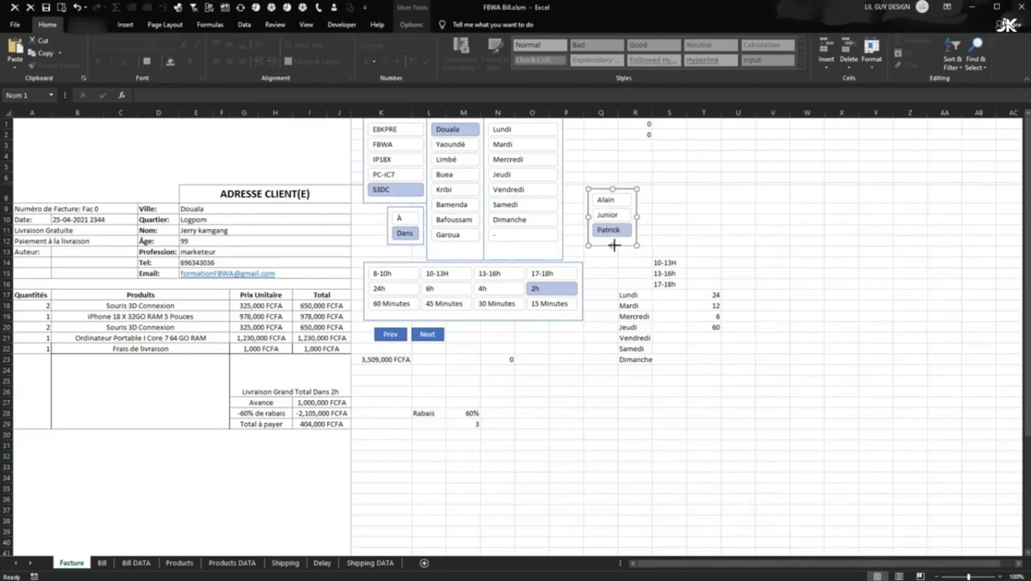
left_click(603, 198)
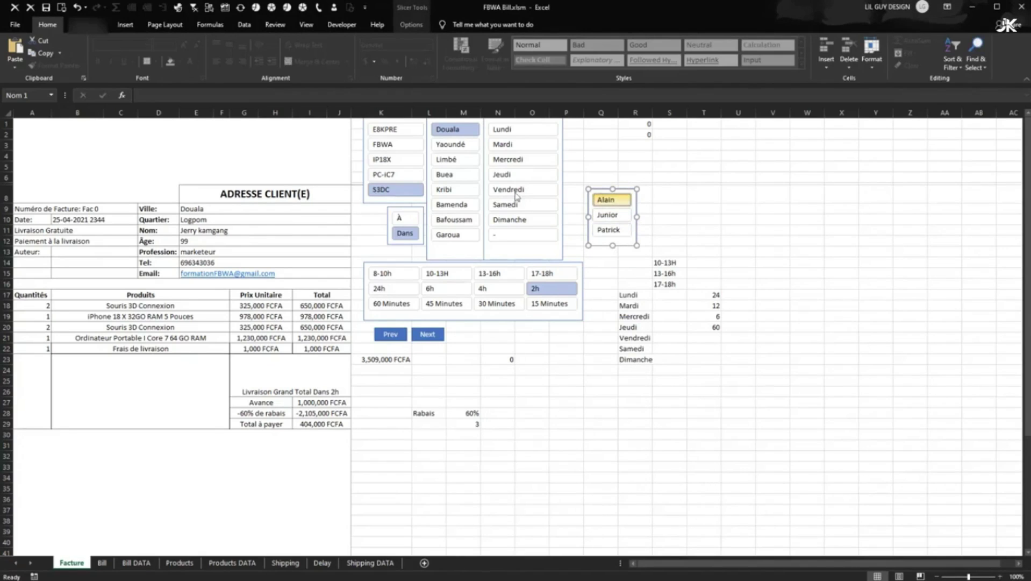
left_click_drag(633, 197, 539, 342)
right_click(402, 331)
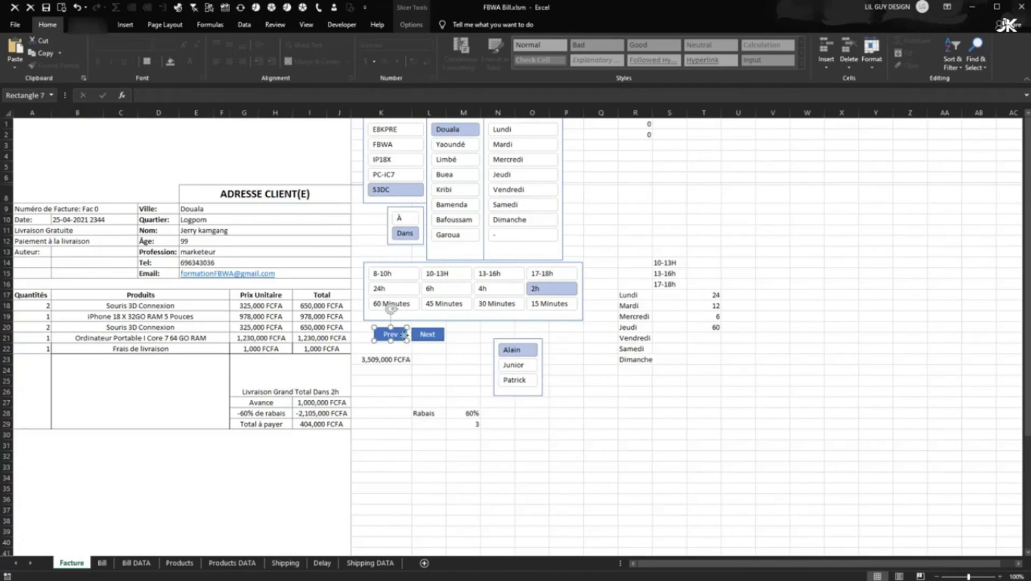
- Move the Prev button near B8 and place the Next button beside it in row 8
key("Escape")
left_click_drag(402, 330, 78, 187)
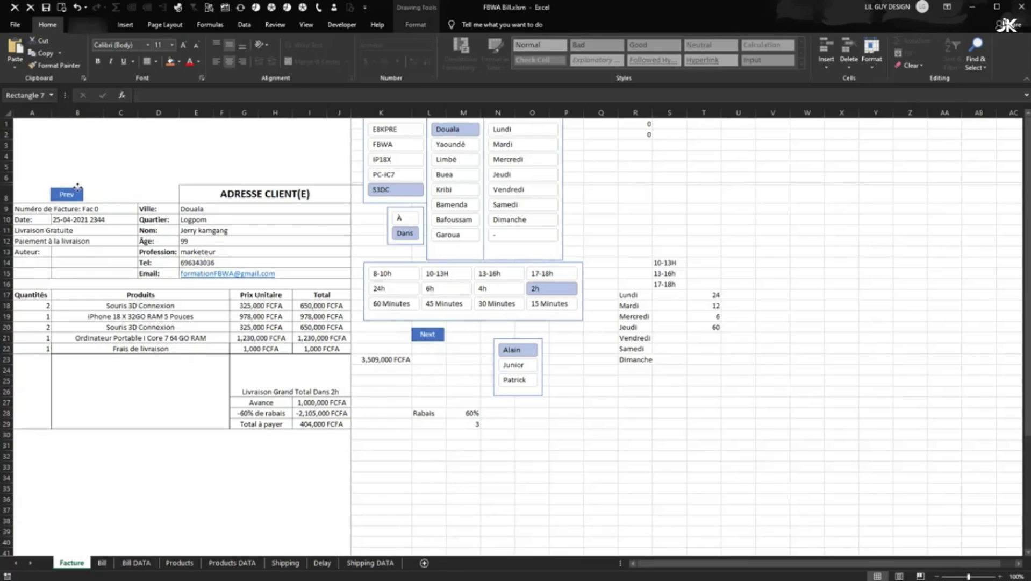
right_click(423, 332)
left_click_drag(445, 332, 111, 188)
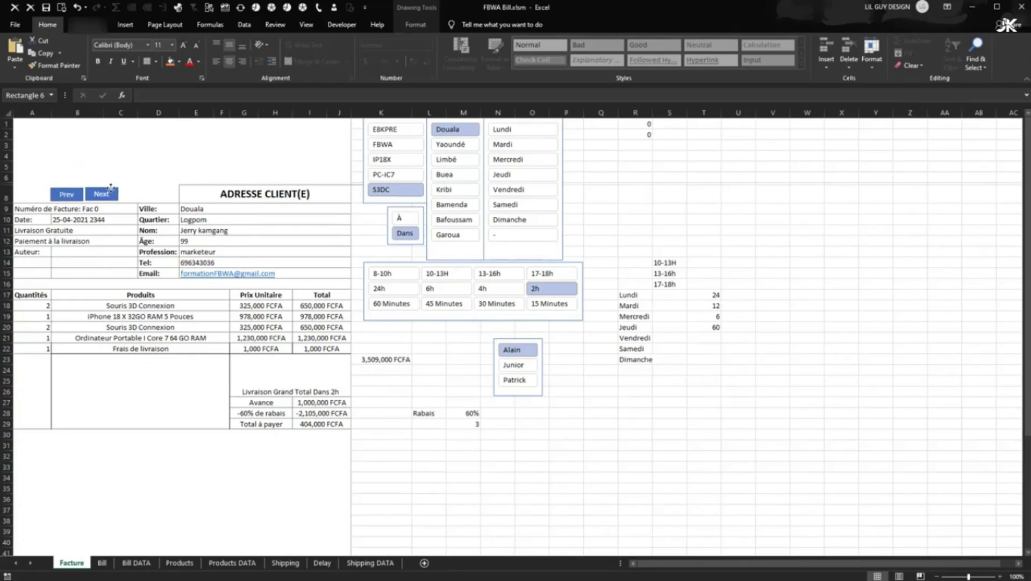
- Click Next to advance the invoice number to Fac 1
left_click(67, 195, "ctrl")
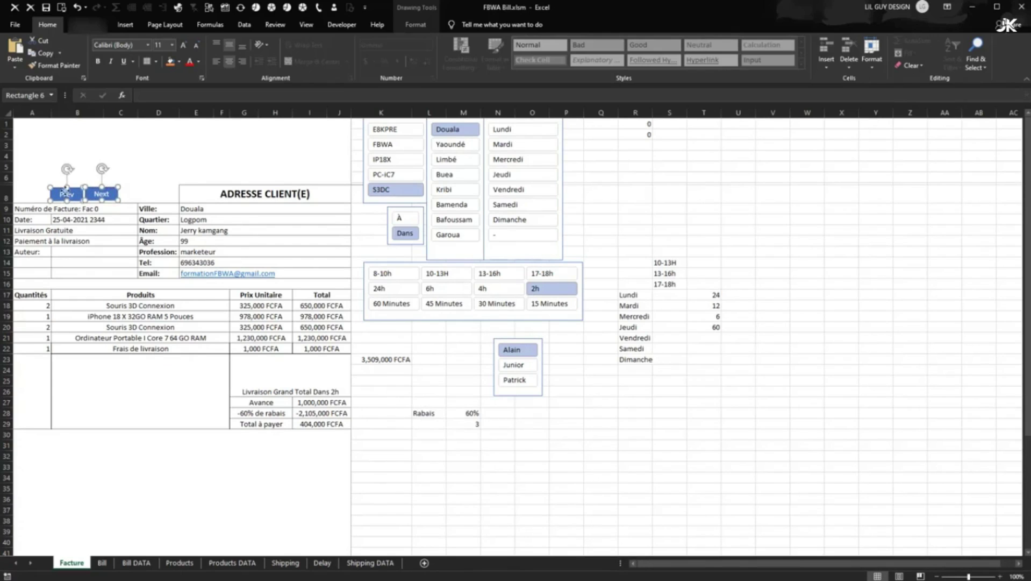
right_click(69, 196)
key("Escape")
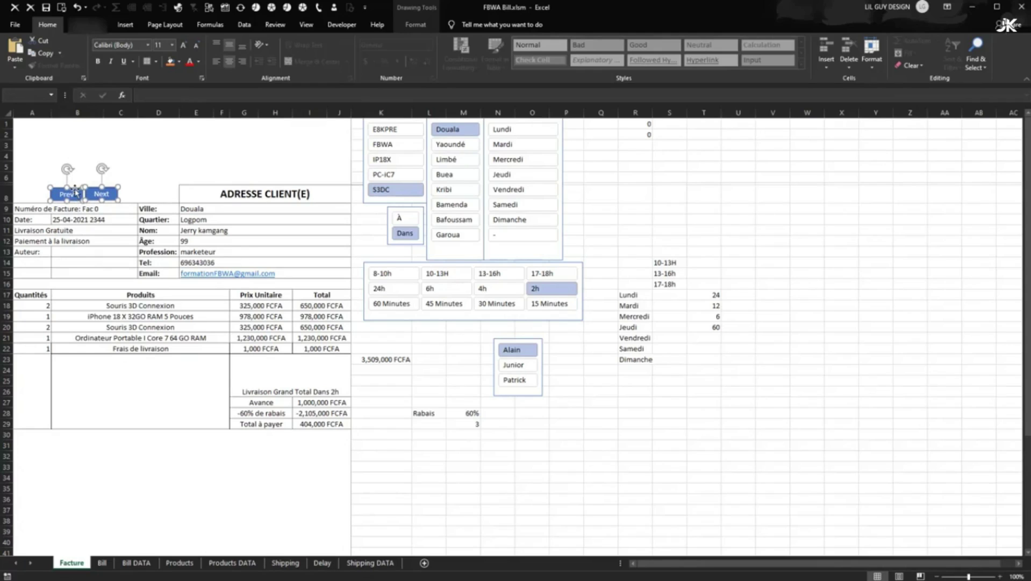
left_click(168, 162)
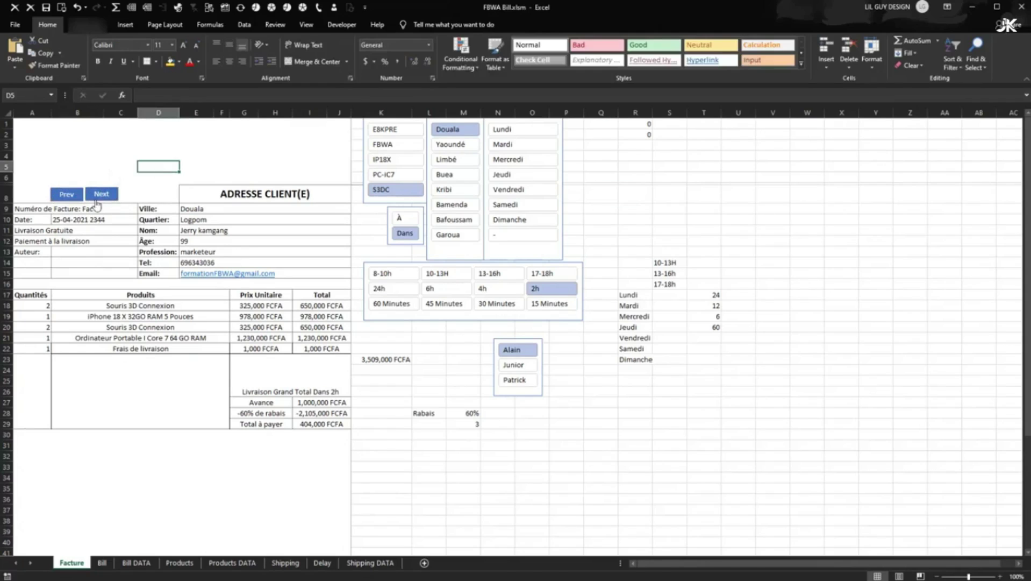
right_click(99, 195)
left_click(146, 176)
left_click(110, 196)
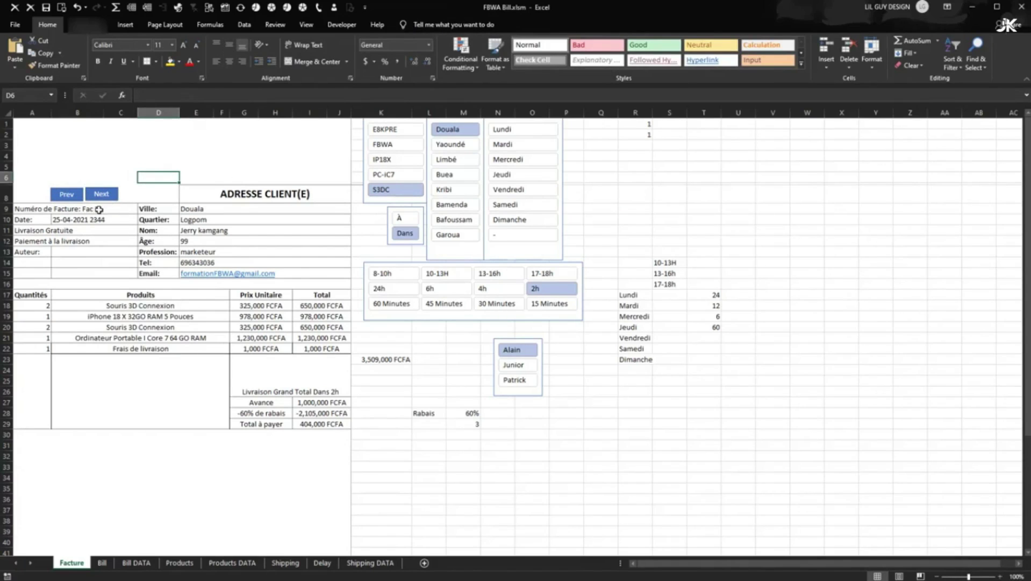
- Select both buttons and align them with Align Middle
right_click(103, 196)
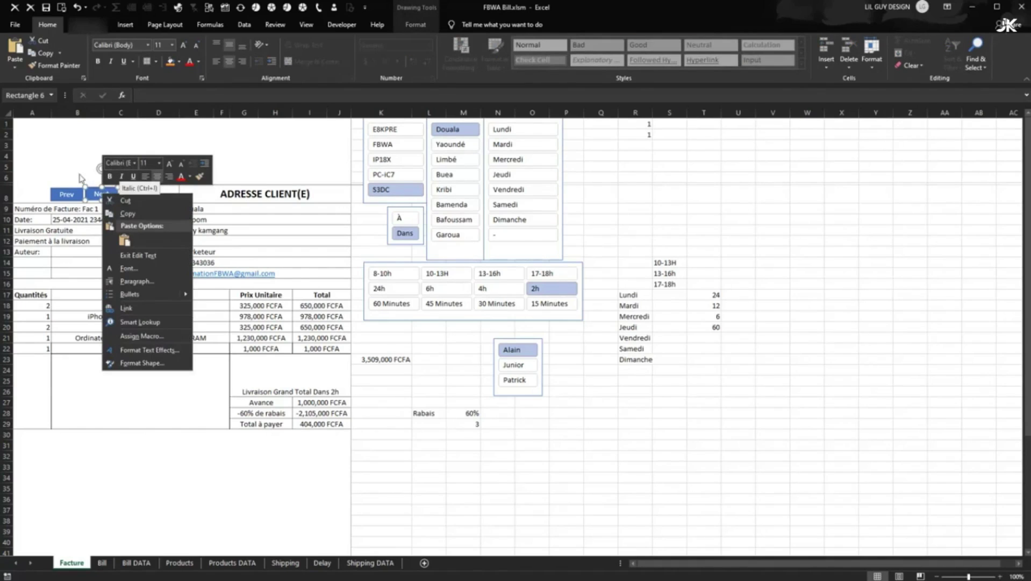
right_click(82, 193)
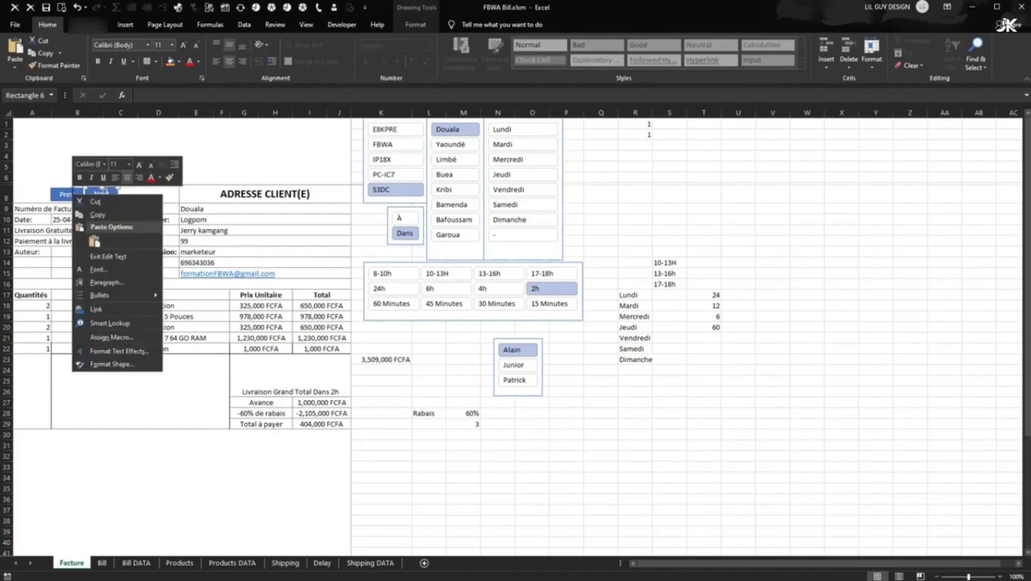
right_click(73, 191)
key("Escape")
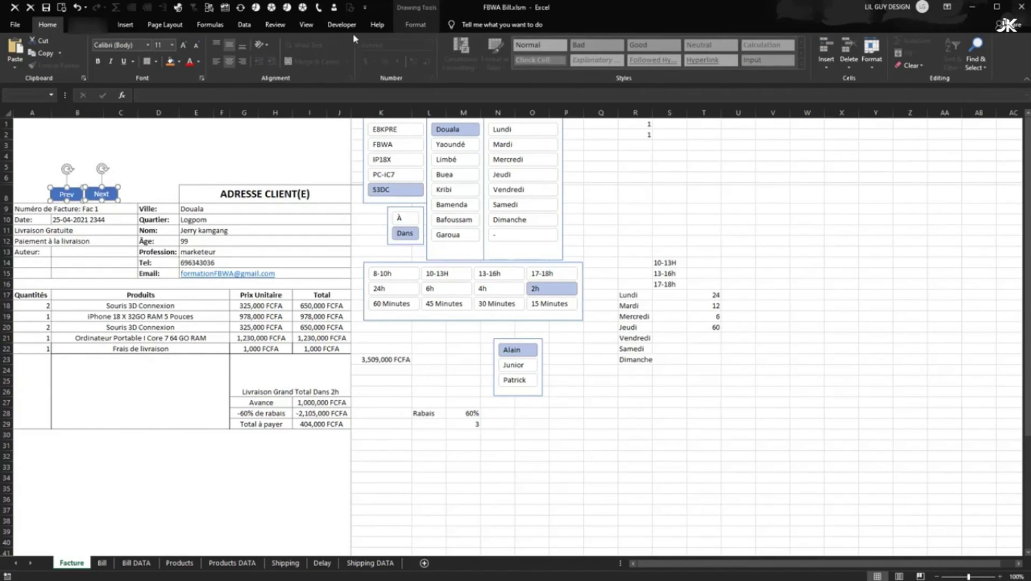
left_click(413, 25)
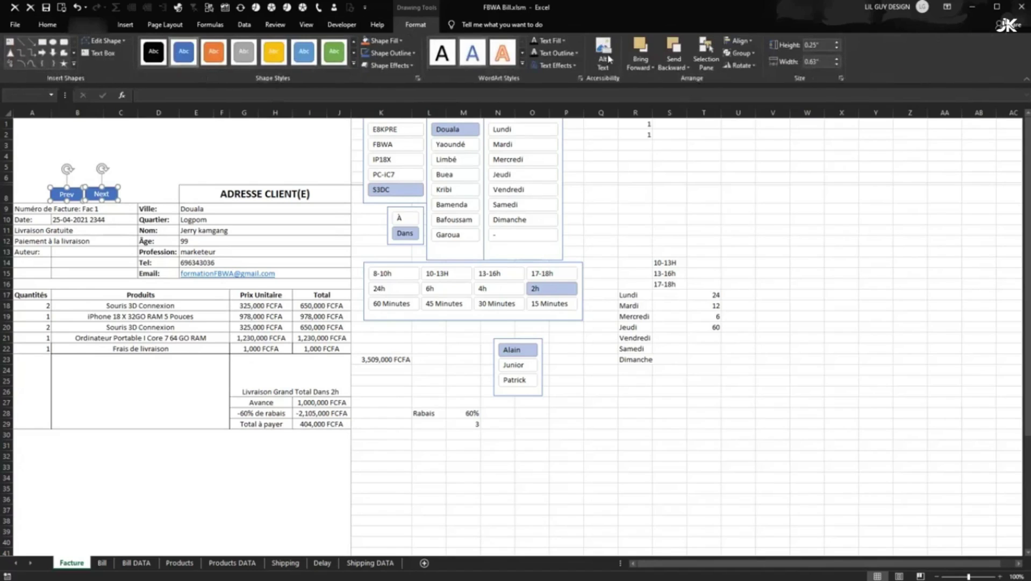
left_click(739, 40)
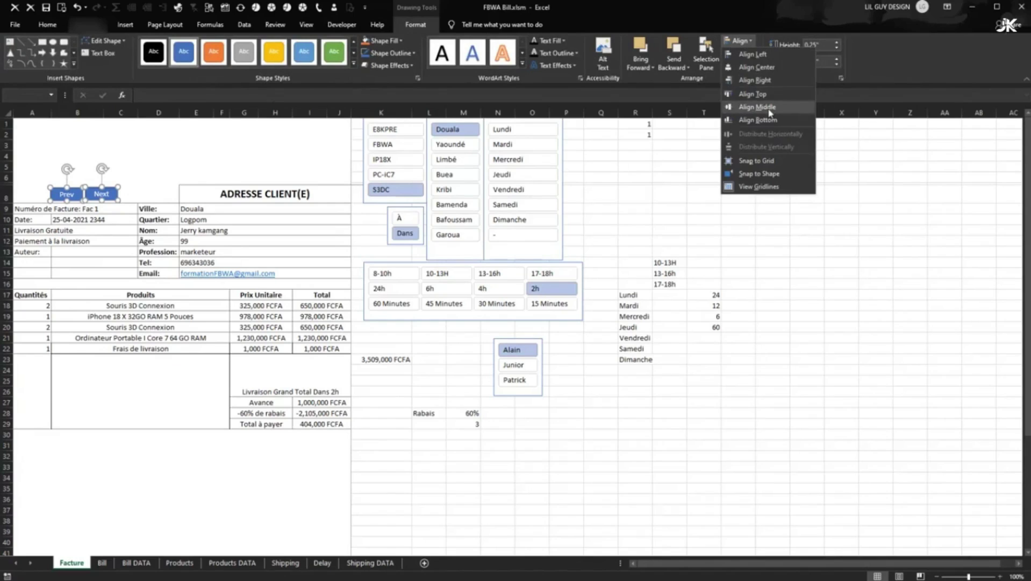
left_click(770, 107)
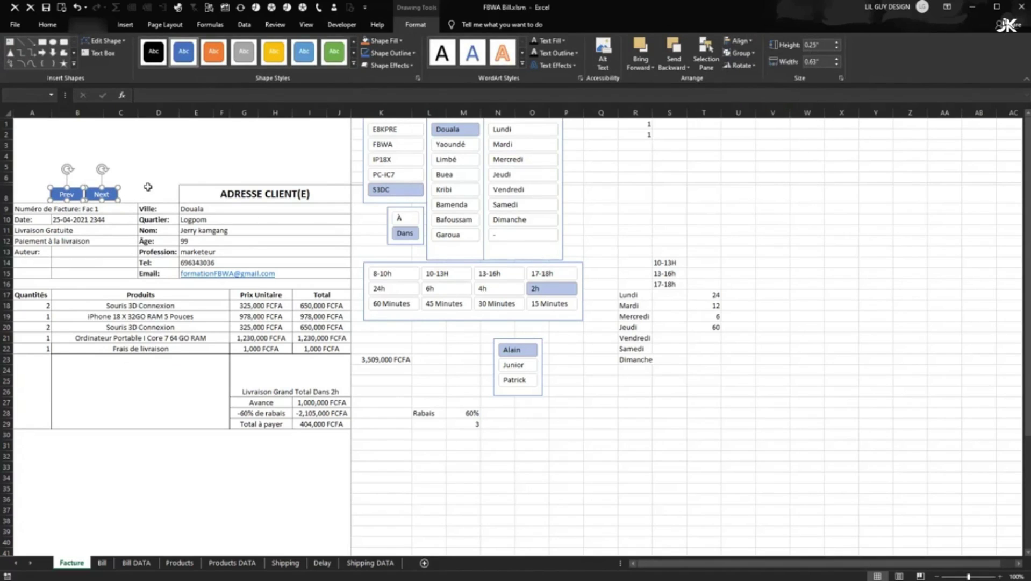
left_click(151, 187)
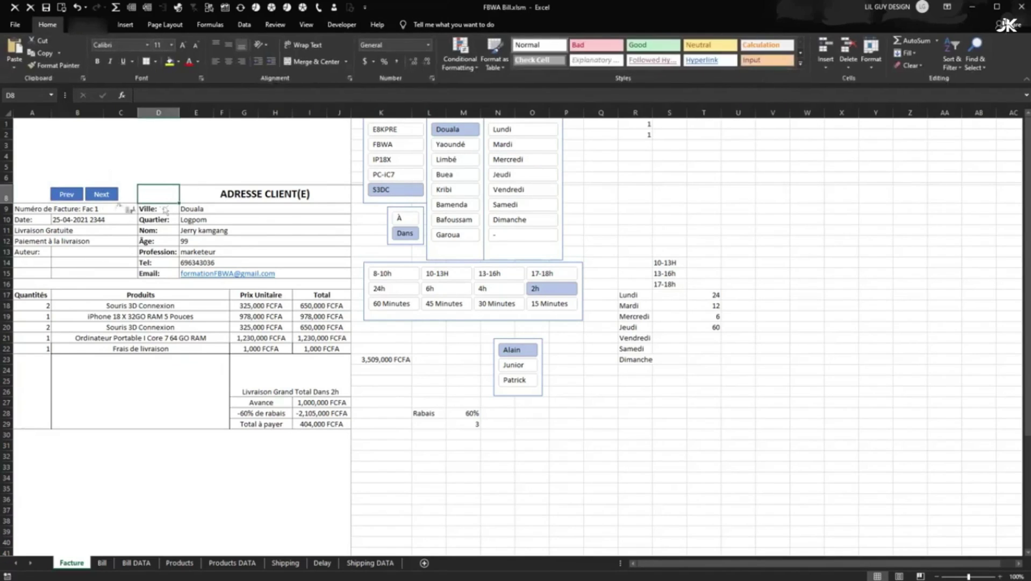
- Step the invoice back with Prev and check it in print preview
left_click(64, 195)
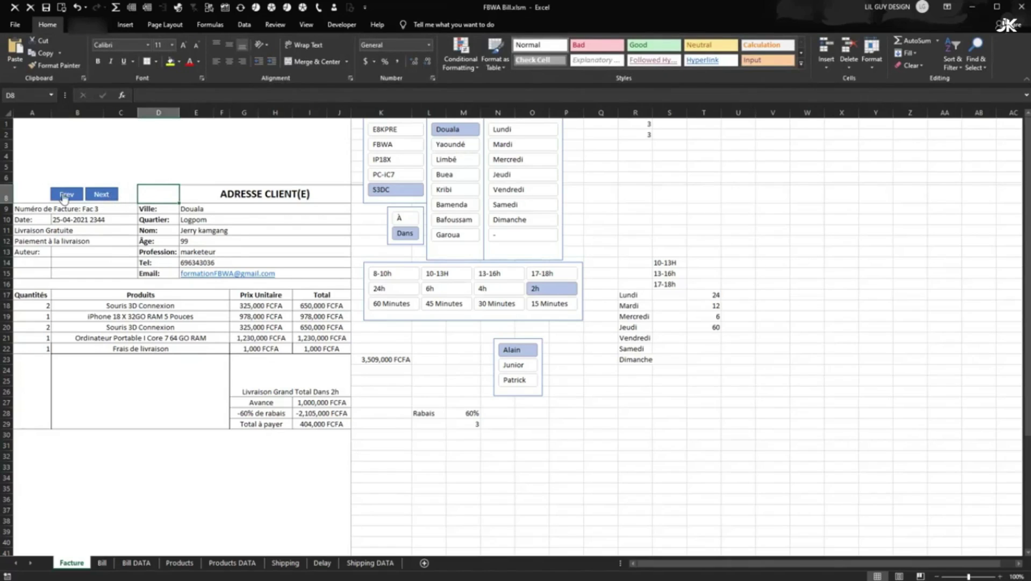
left_click(15, 24)
left_click(38, 213)
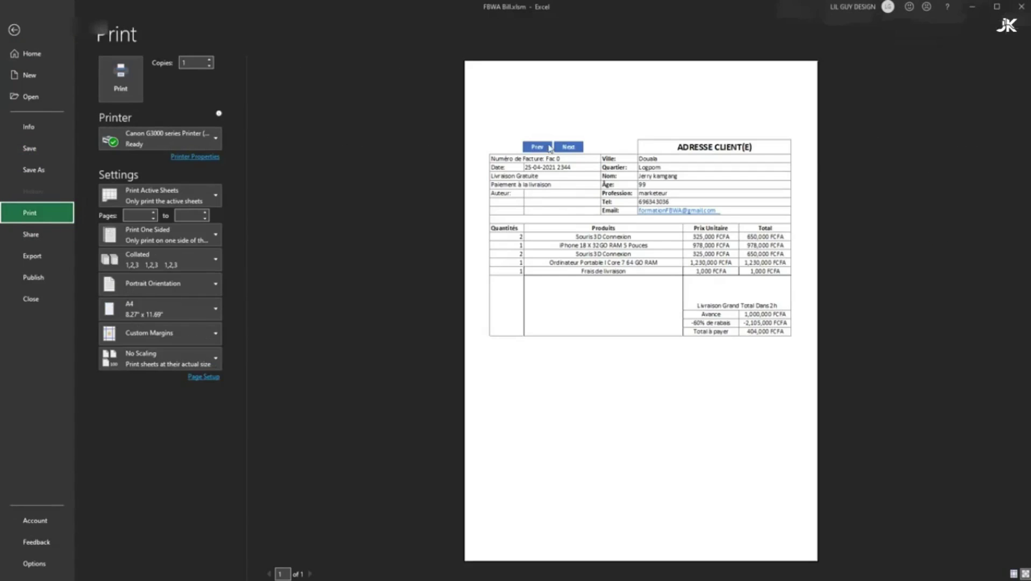
key("Escape")
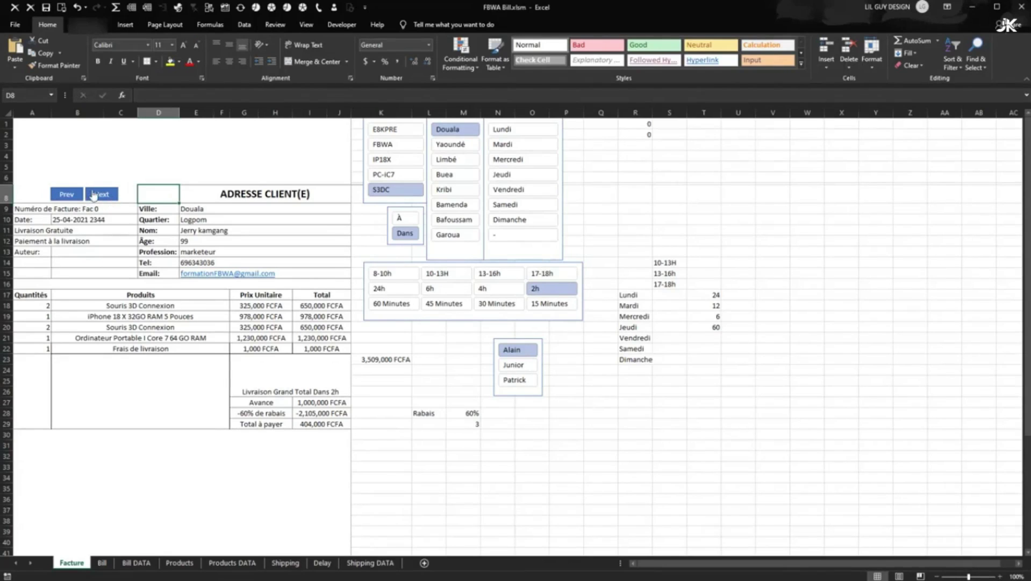
right_click(96, 195)
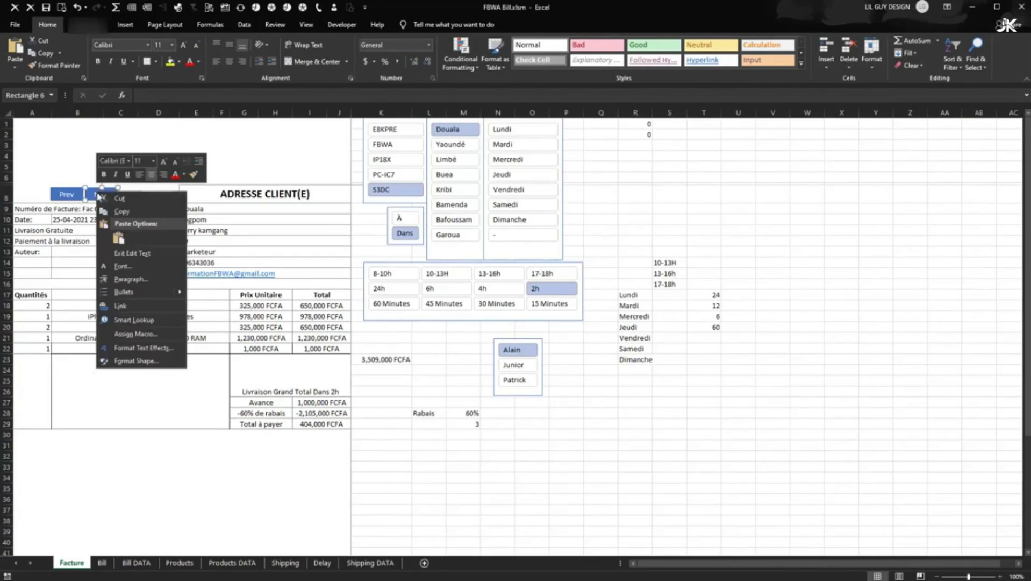
- Turn off Print object for the Next button and check the print preview
left_click(137, 361)
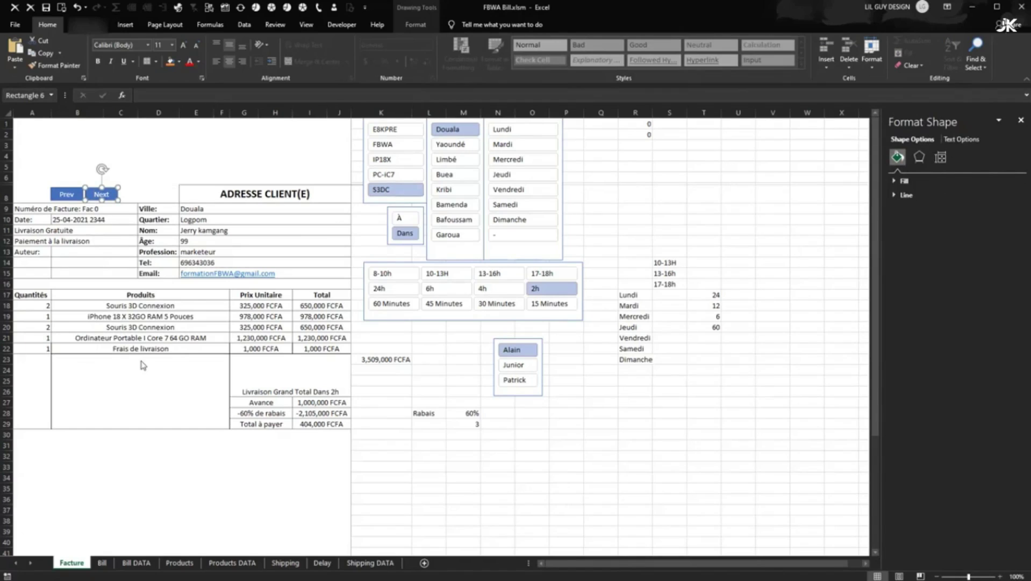
left_click(905, 181)
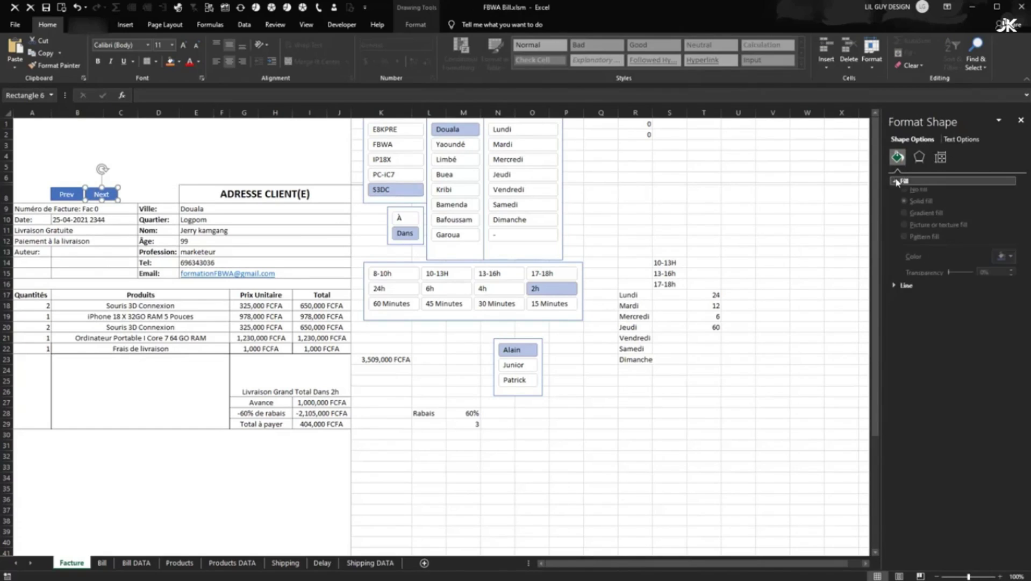
left_click(941, 157)
left_click(913, 195)
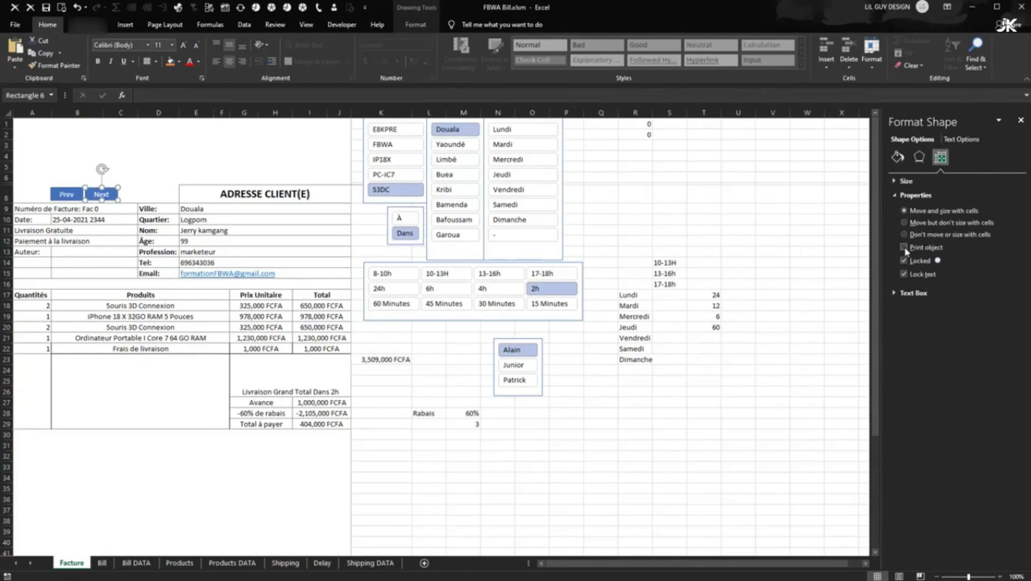
left_click(15, 24)
left_click(33, 212)
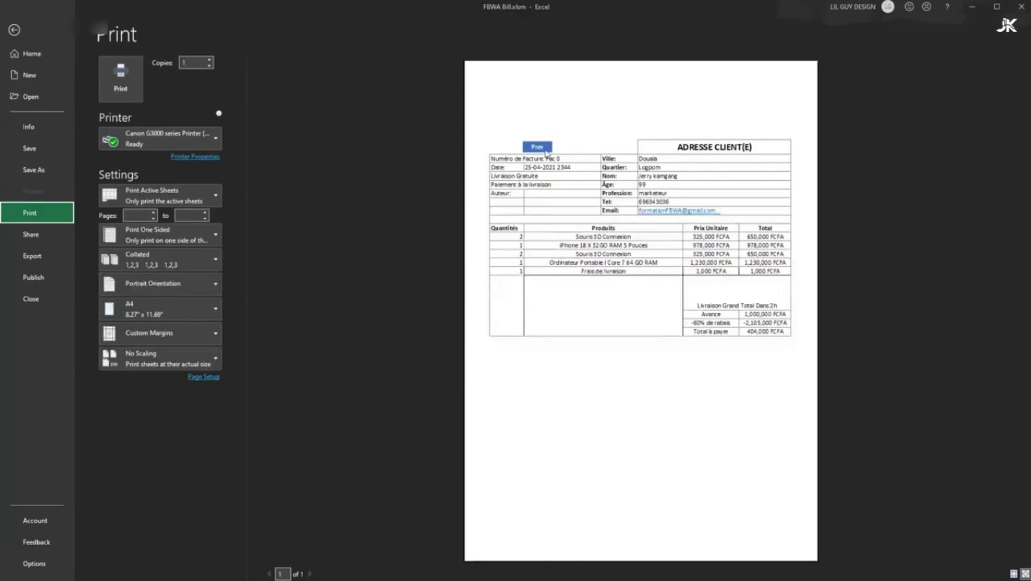
left_click(15, 30)
- Turn off Print object for the Prev button and confirm both are gone from the preview
right_click(80, 196)
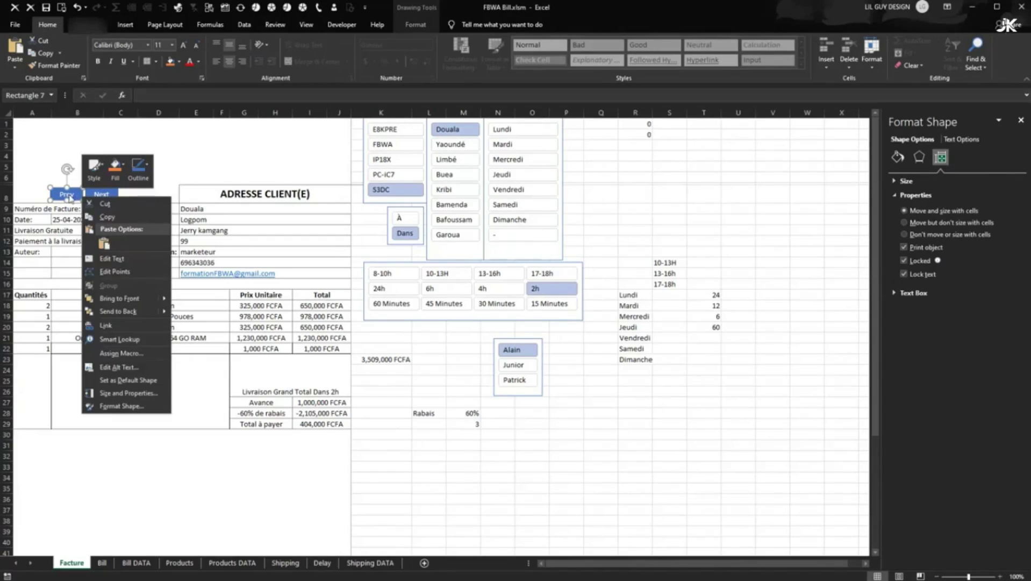
left_click(116, 404)
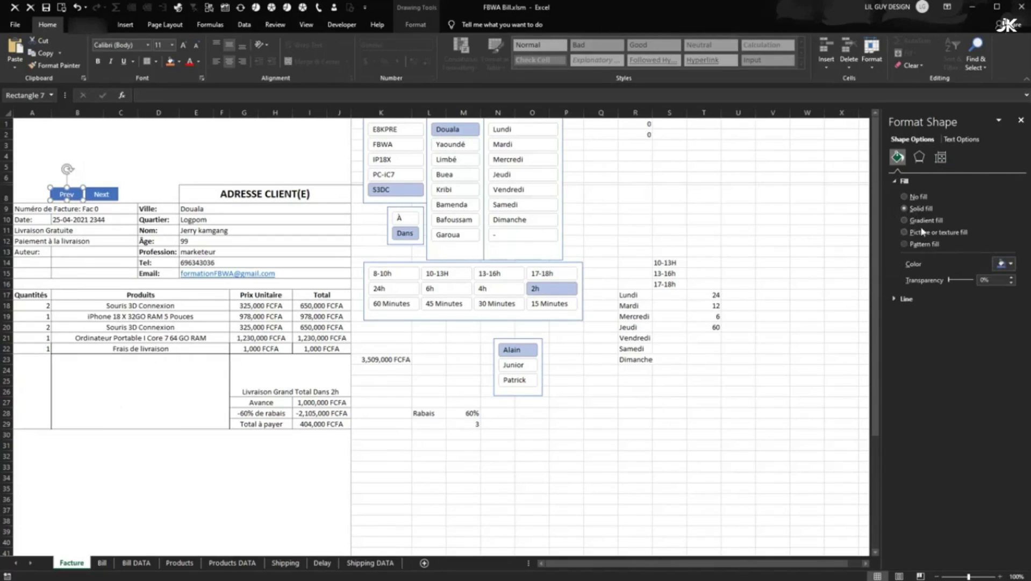
left_click(925, 249)
left_click(739, 241)
left_click(15, 24)
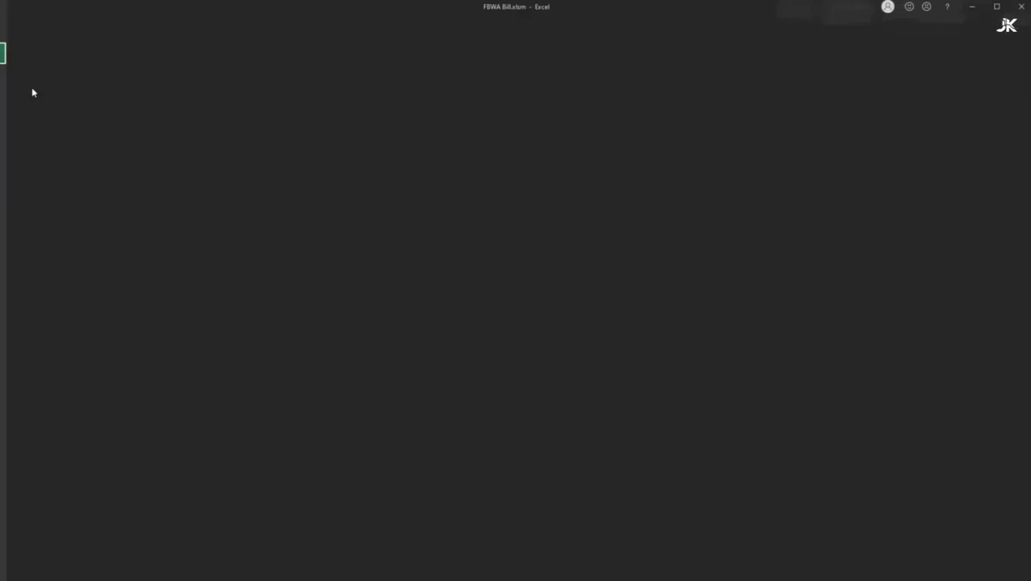
left_click(53, 219)
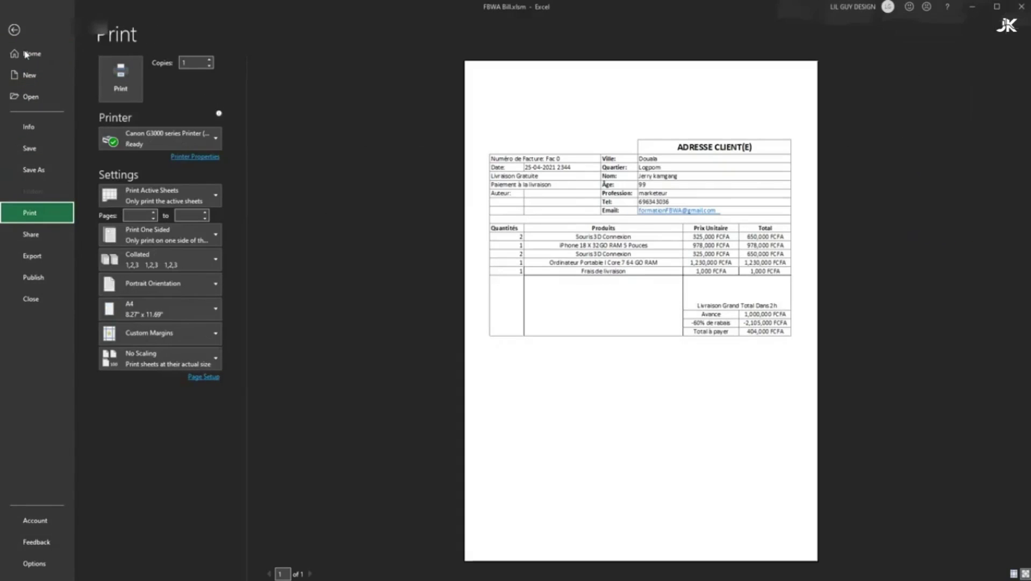
left_click(14, 30)
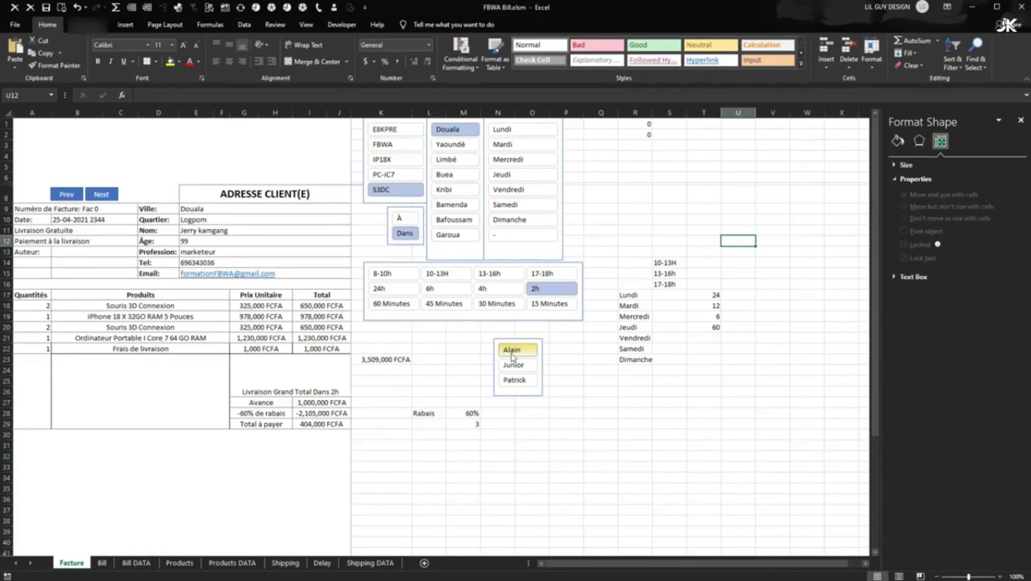
- Move the name slicer next to the invoice and try Junior, Patrick and Alain
left_click_drag(512, 356, 409, 326)
left_click(452, 328)
key("Escape")
left_click(392, 347)
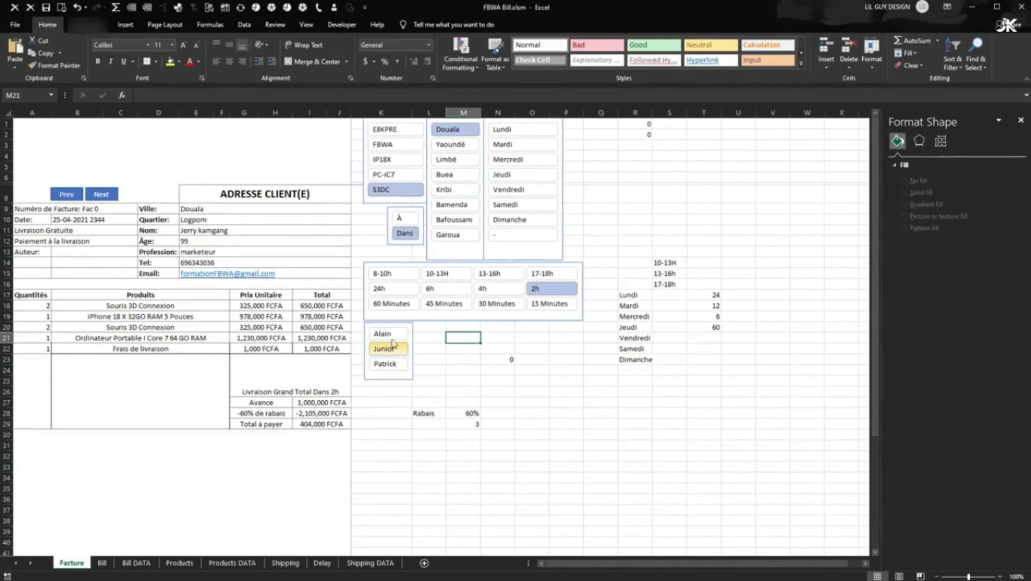
left_click(385, 364)
left_click(383, 334)
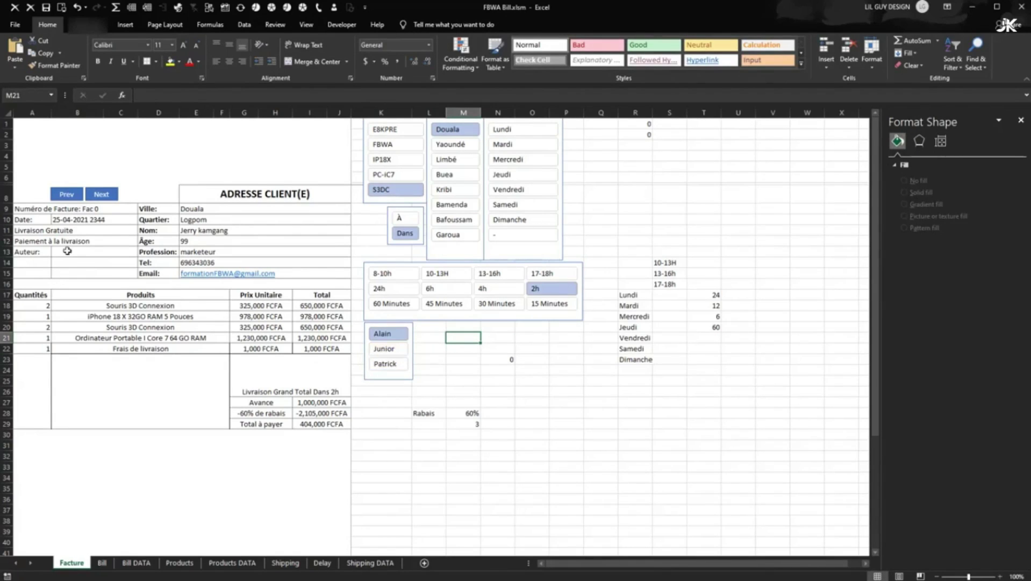
- Change A13 to ="Auteur: "&Bill!A4 so the Auteur line shows the chosen name
left_click(32, 251)
key("F2")
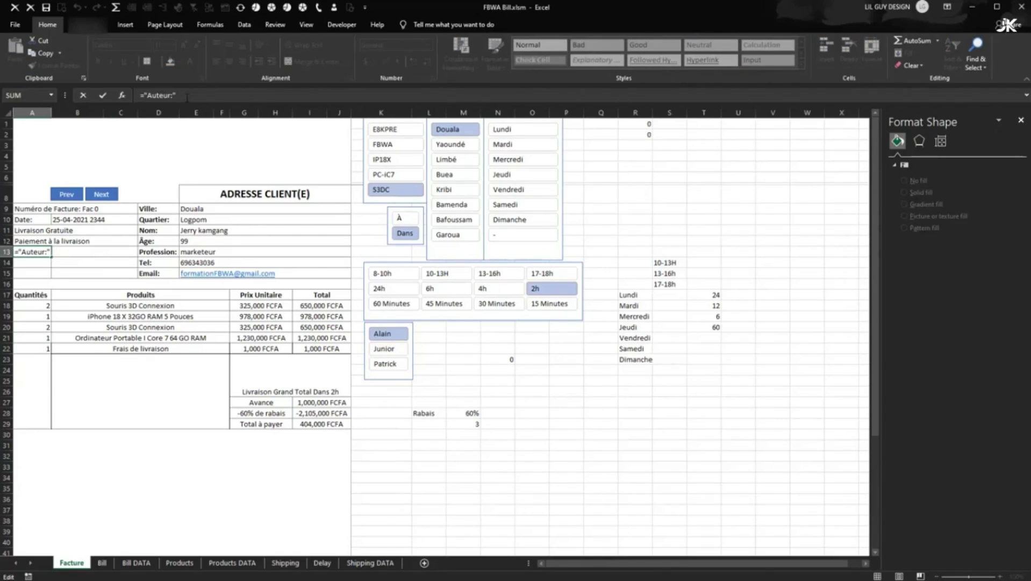
type("&")
left_click(104, 563)
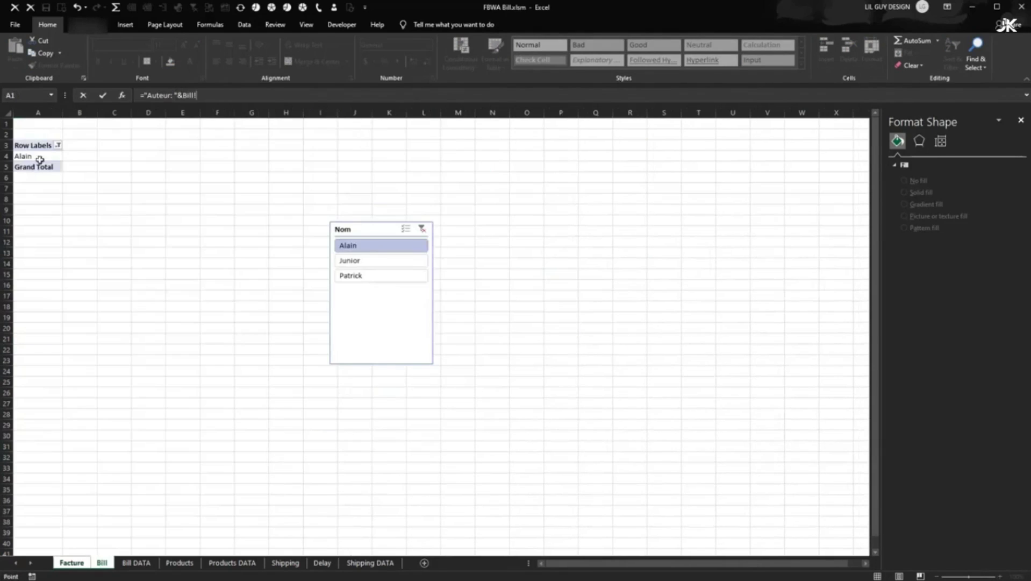
left_click(31, 156)
key("Return")
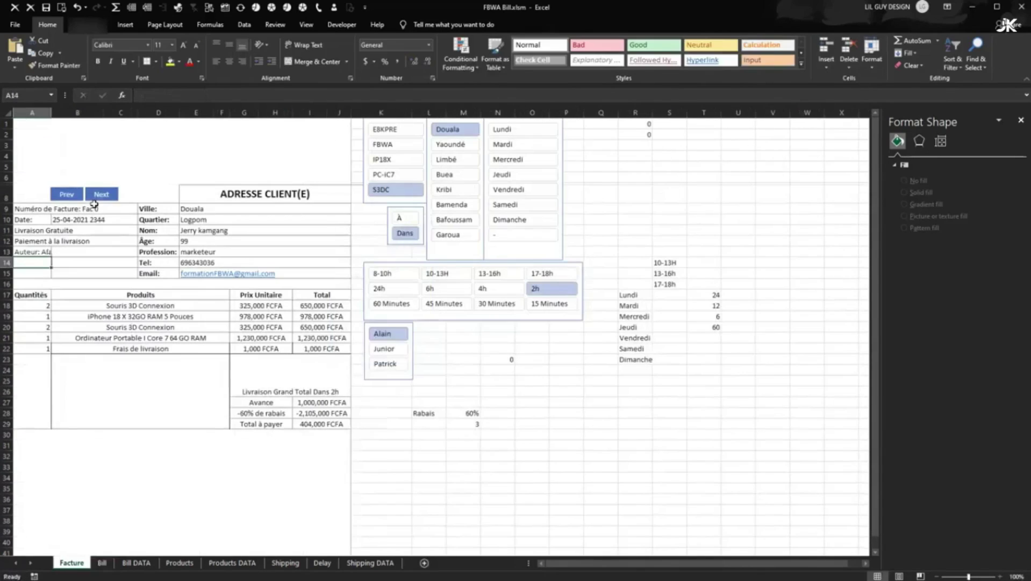
- Test the Auteur line by picking Junior, Alain and finally Patrick in the slicer
left_click(64, 252)
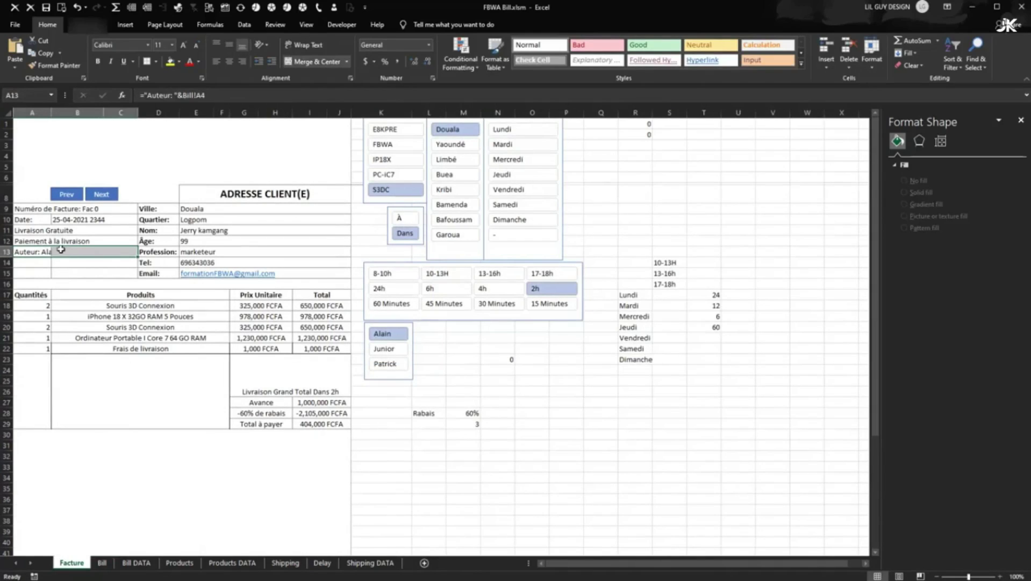
left_click(60, 270)
left_click(50, 252)
left_click(122, 273)
left_click(390, 351)
left_click(388, 364)
left_click(384, 333)
left_click(462, 349)
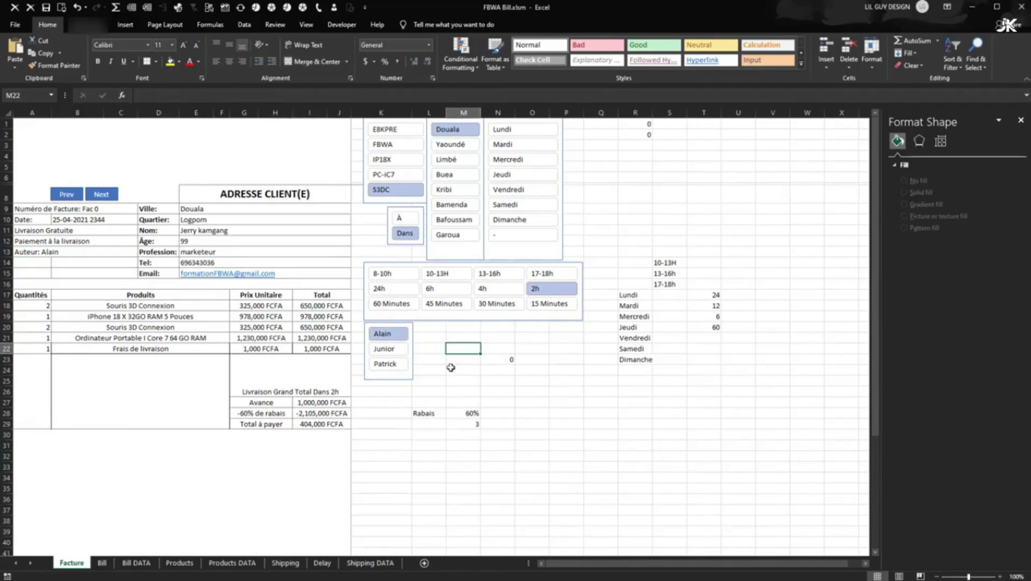
left_click(398, 337)
left_click(396, 368)
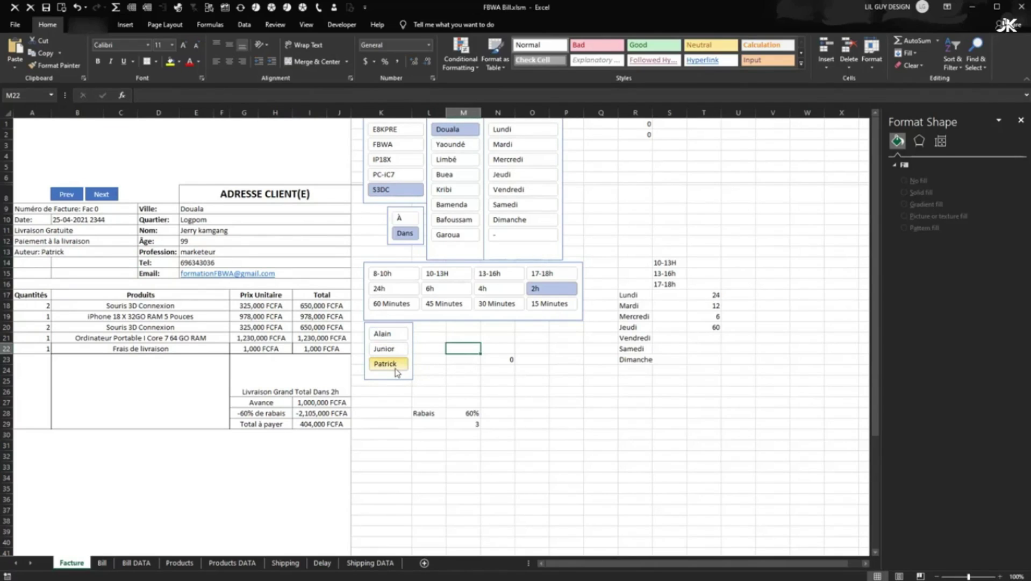
left_click(429, 360)
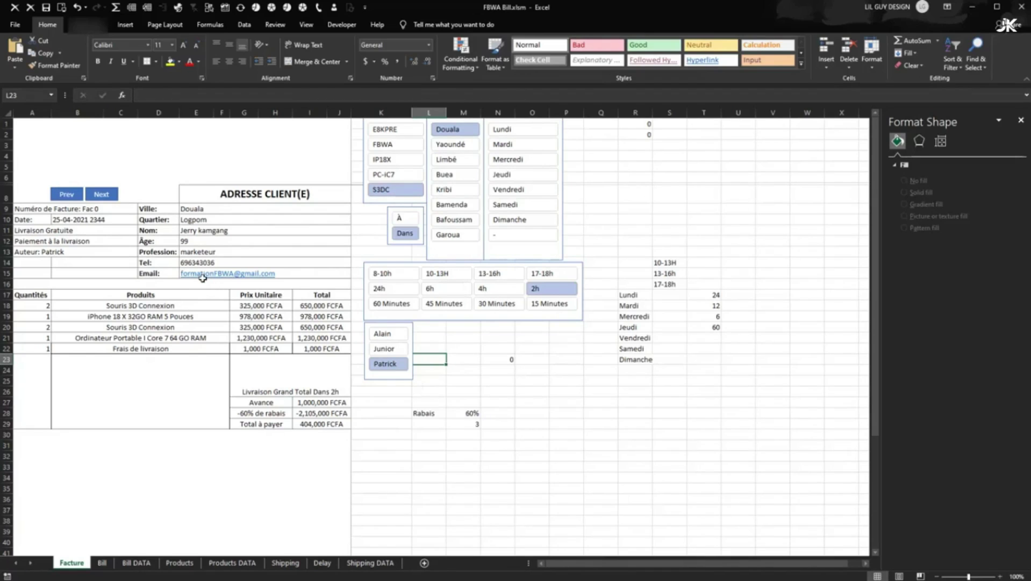
- Clear A14:C15's borders in Format Cells, then add only a top and a right border
left_click_drag(116, 263, 44, 275)
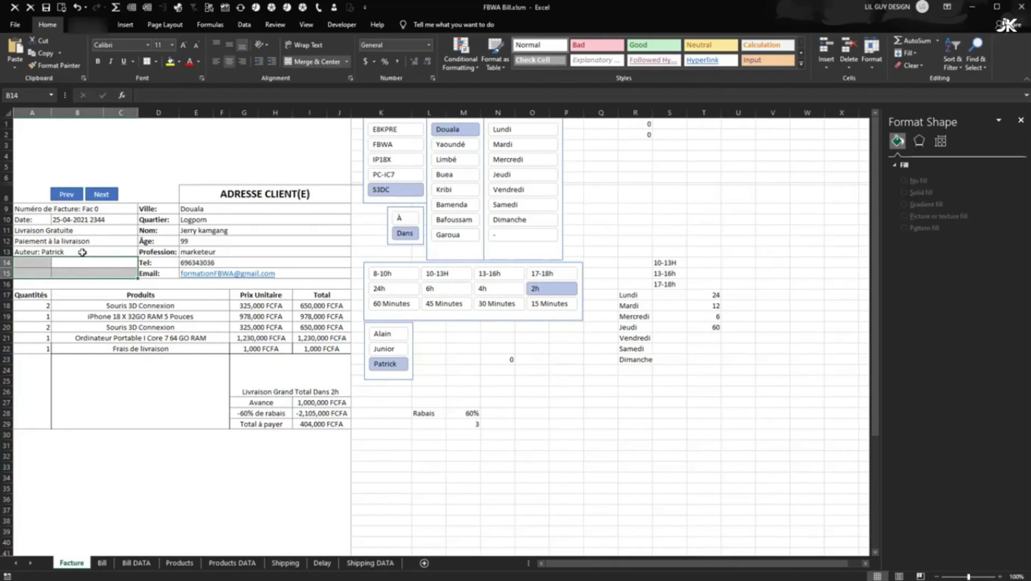
right_click(86, 270)
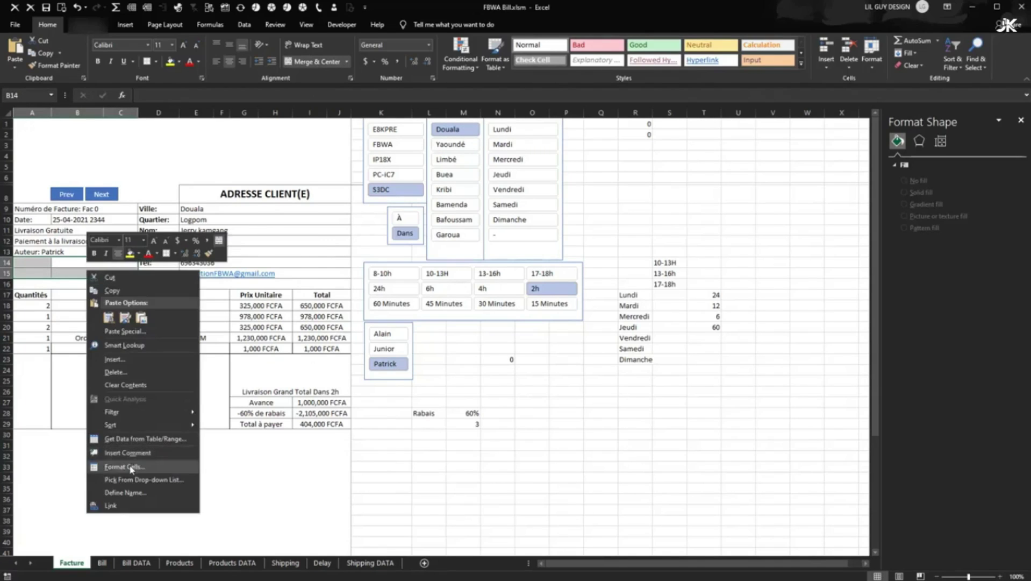
left_click(135, 465)
left_click(108, 385)
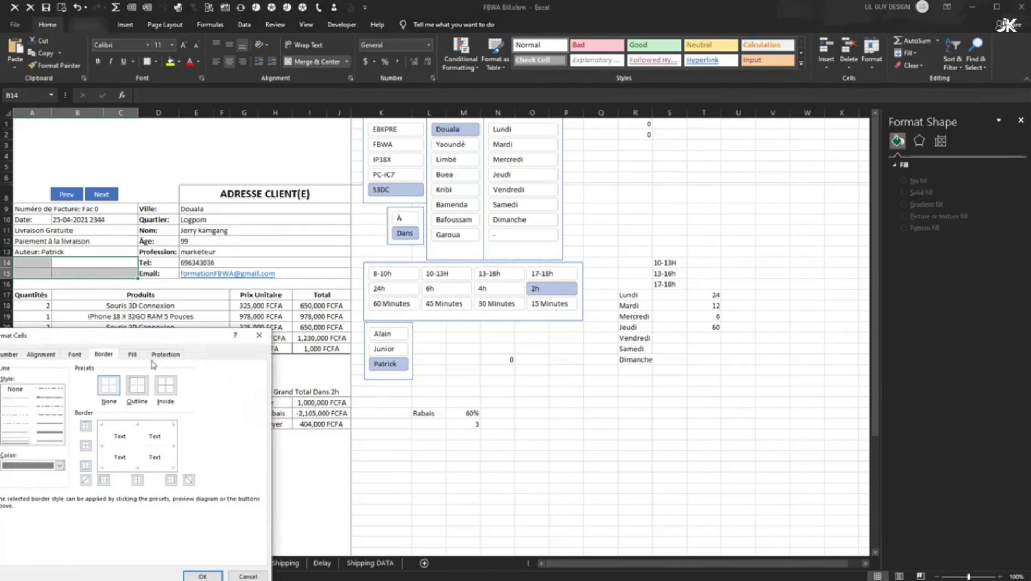
left_click_drag(166, 336, 327, 321)
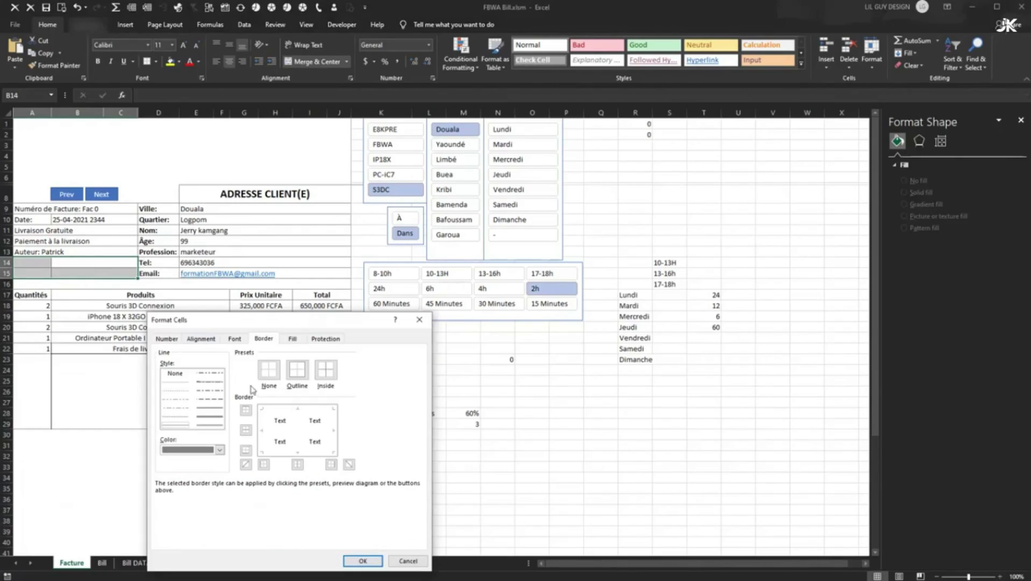
left_click(334, 424)
left_click(291, 413)
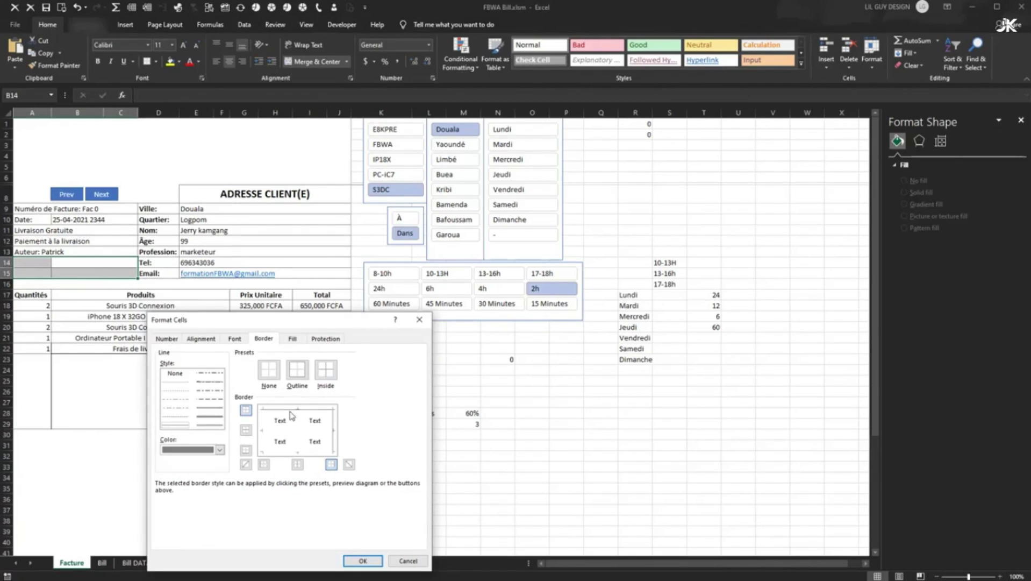
left_click(363, 560)
left_click(379, 434)
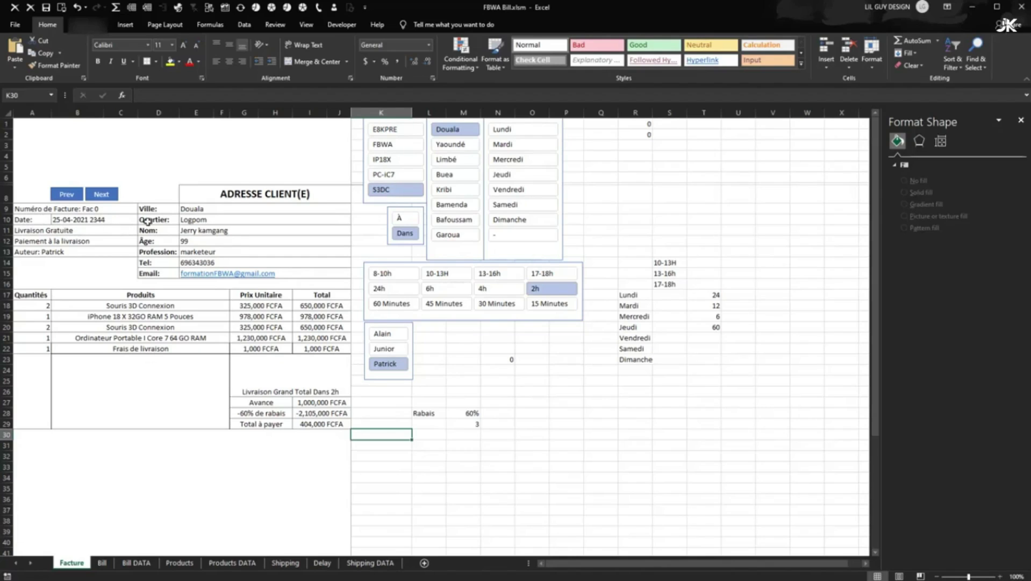
- Replace the A10 Date label with the formula ="Date: "&T1
left_click(709, 123)
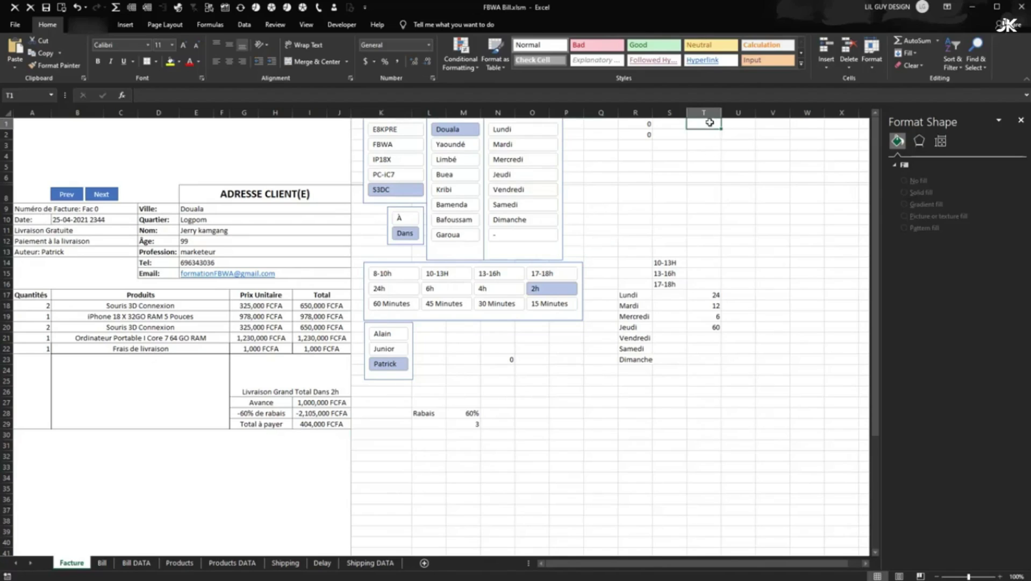
left_click(40, 220)
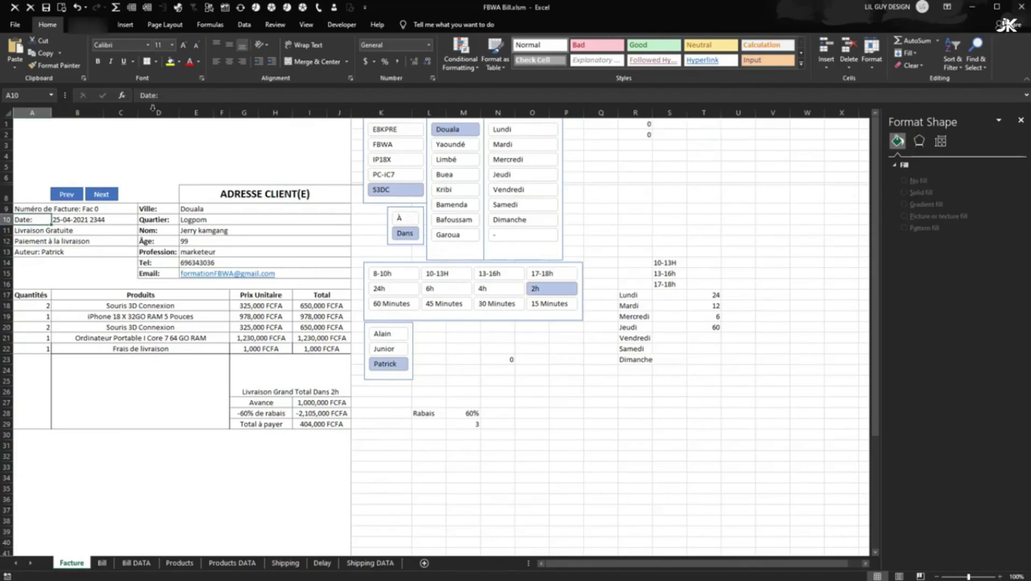
left_click(164, 97)
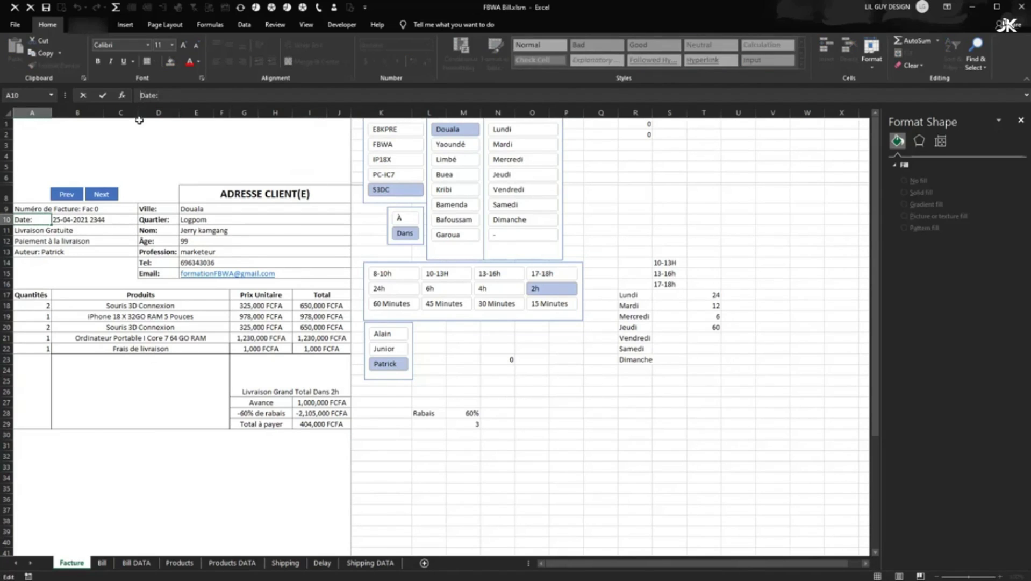
type("=")
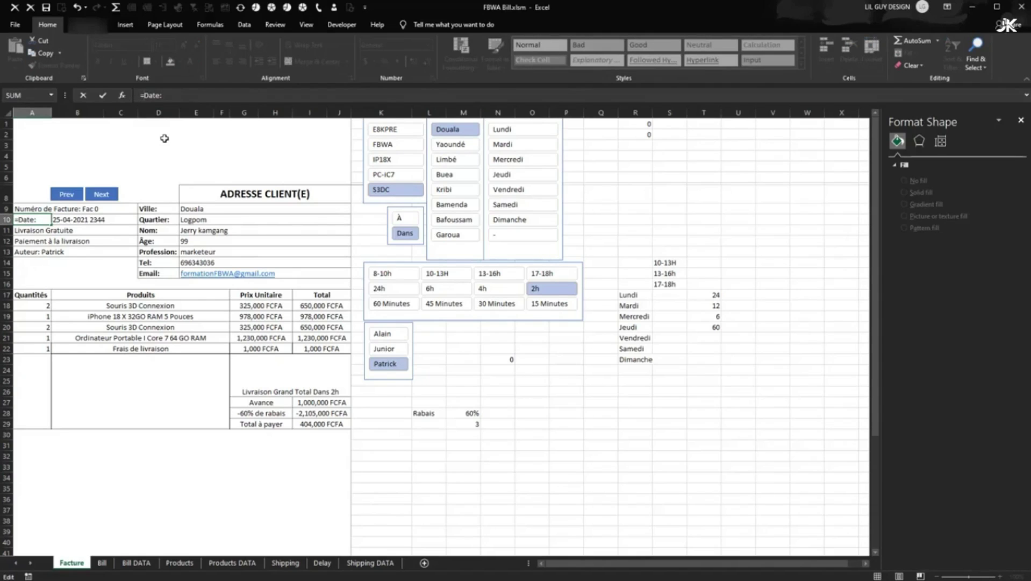
type("\"")
key("BackSpace")
key("Return")
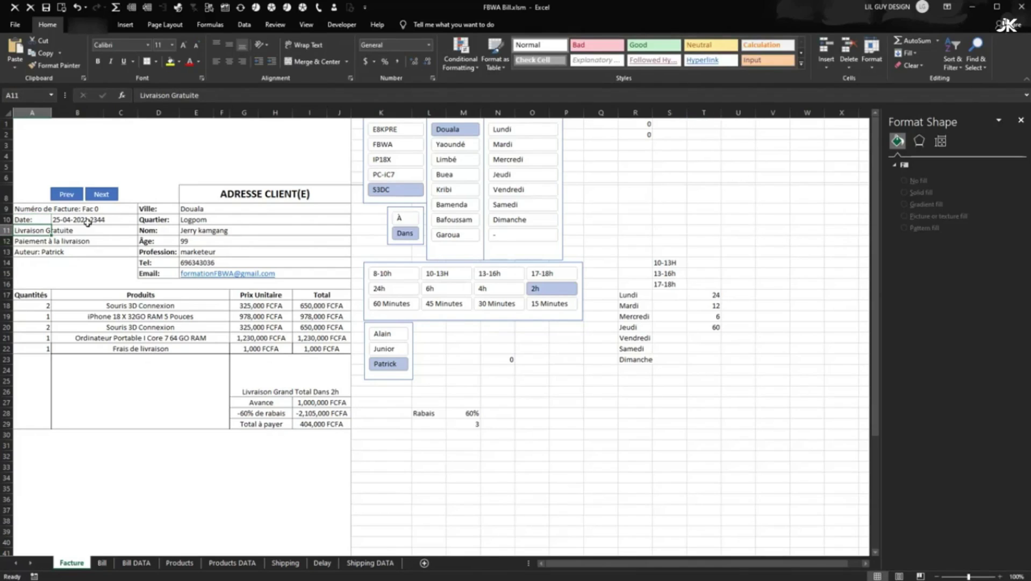
- Merge A10:C10 and left-align the Date line
left_click_drag(41, 218, 132, 219)
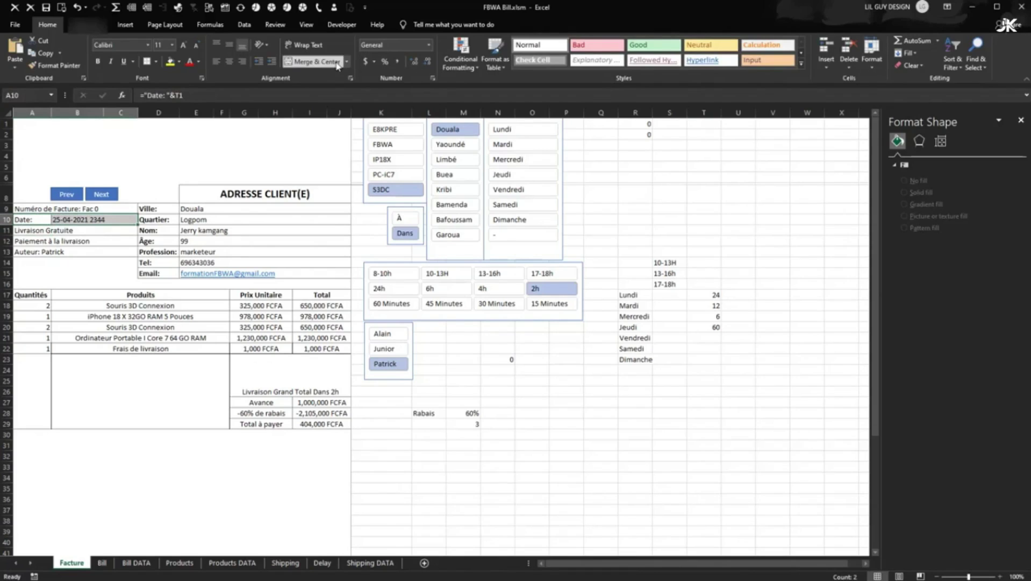
left_click(317, 62)
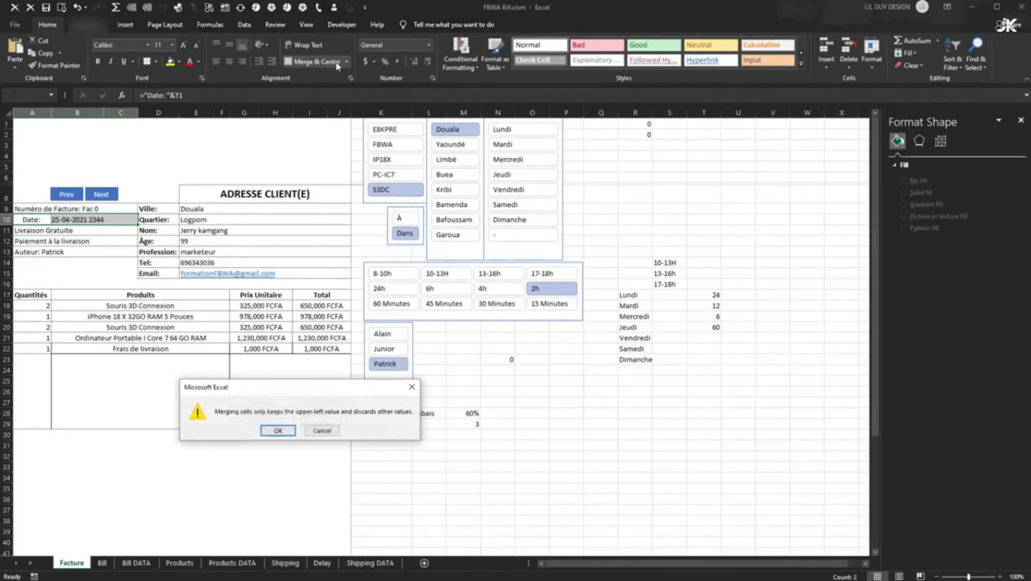
left_click(278, 430)
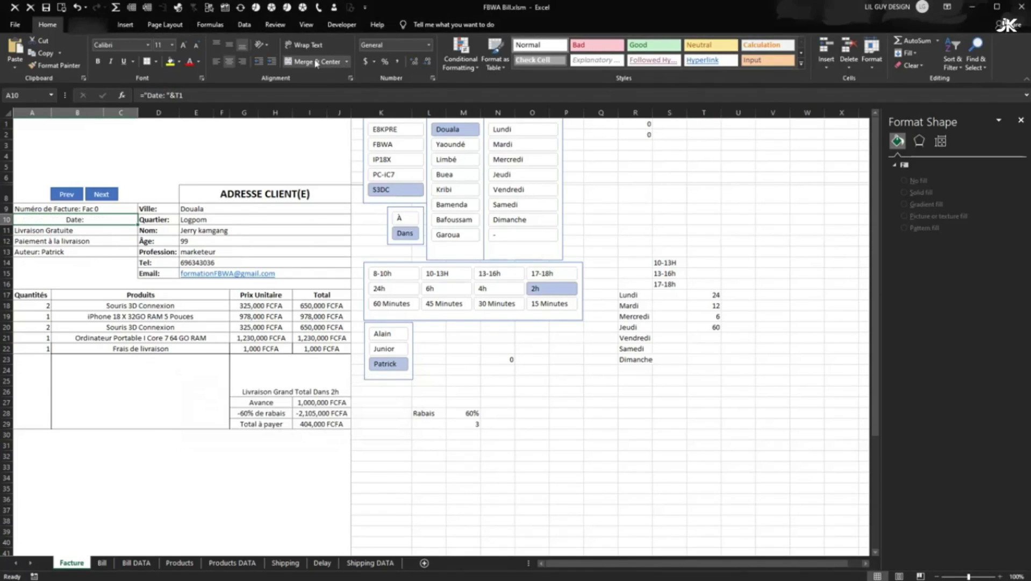
left_click(216, 61)
left_click(86, 249)
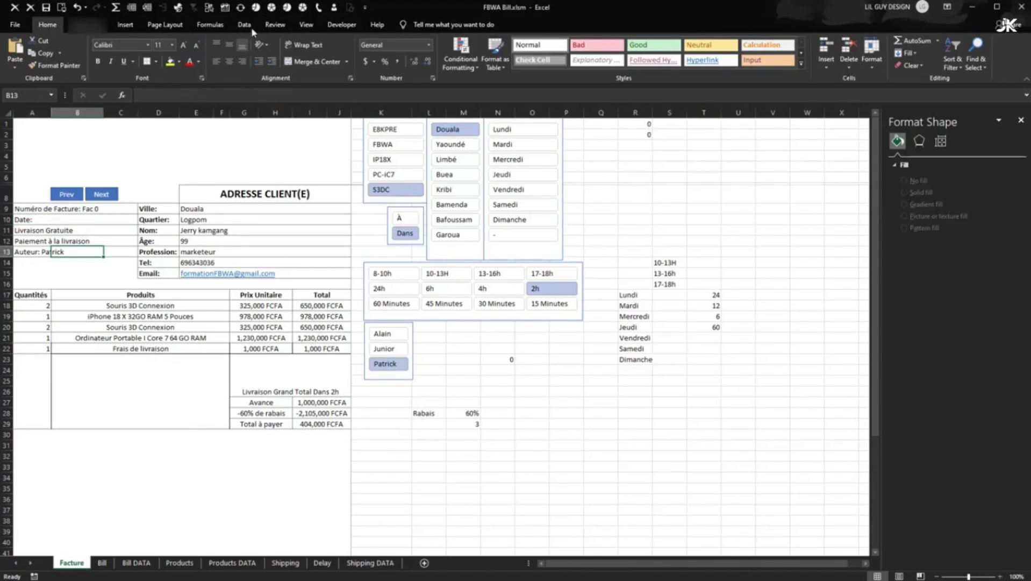
- In the VBA editor, change the macro's Range("B10") to Range("T1")
left_click(341, 24)
left_click(14, 54)
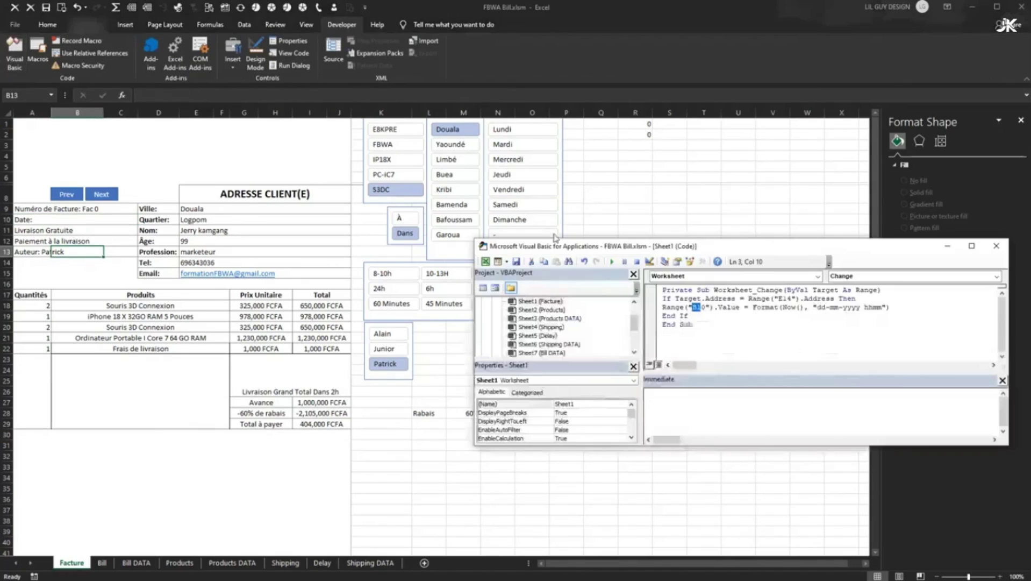
left_click(708, 306)
left_click_drag(694, 307, 703, 307)
type("T1")
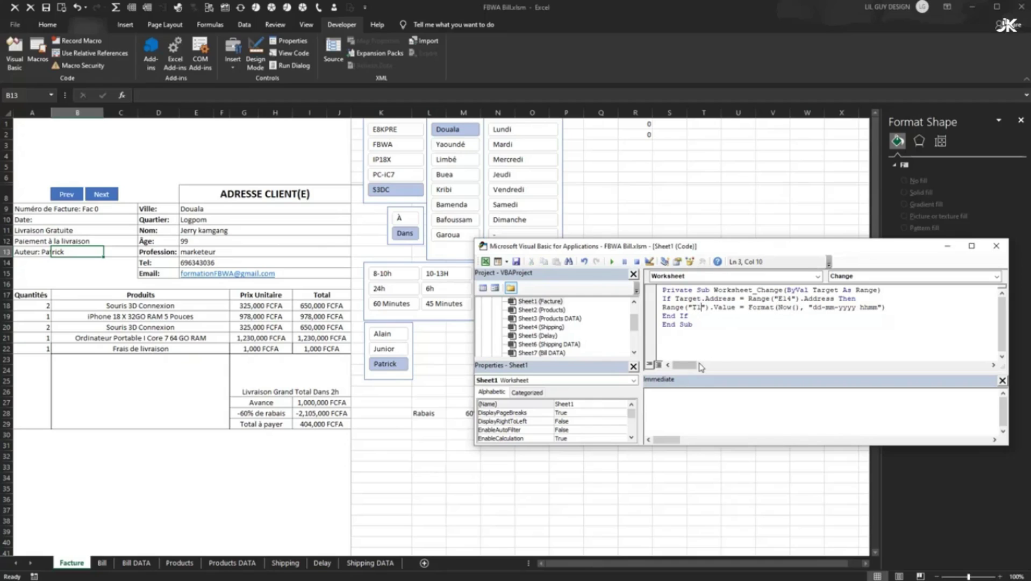
left_click(997, 246)
- Re-enter the Tel cell E14 so the macro stamps the date into T1
left_click(735, 252)
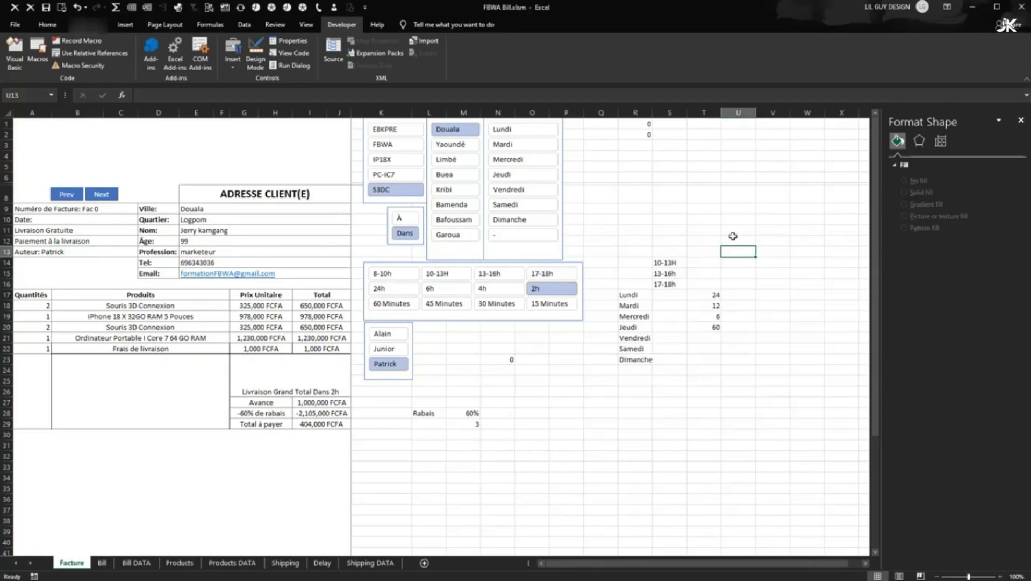
left_click(226, 263)
left_click(200, 97)
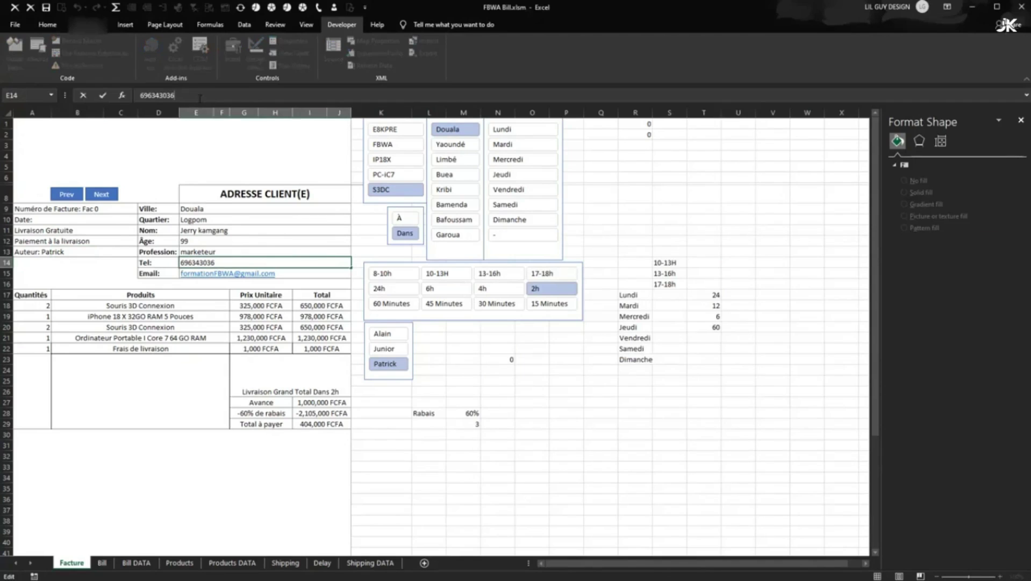
key("Return")
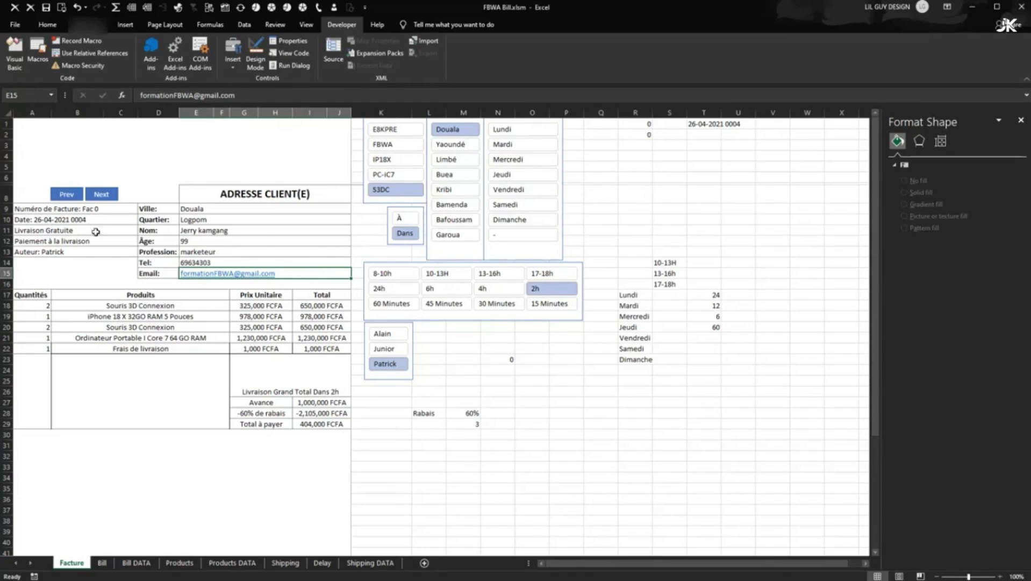
- Append the missing final digit to the client's phone number in E14
left_click(221, 254)
left_click(200, 262)
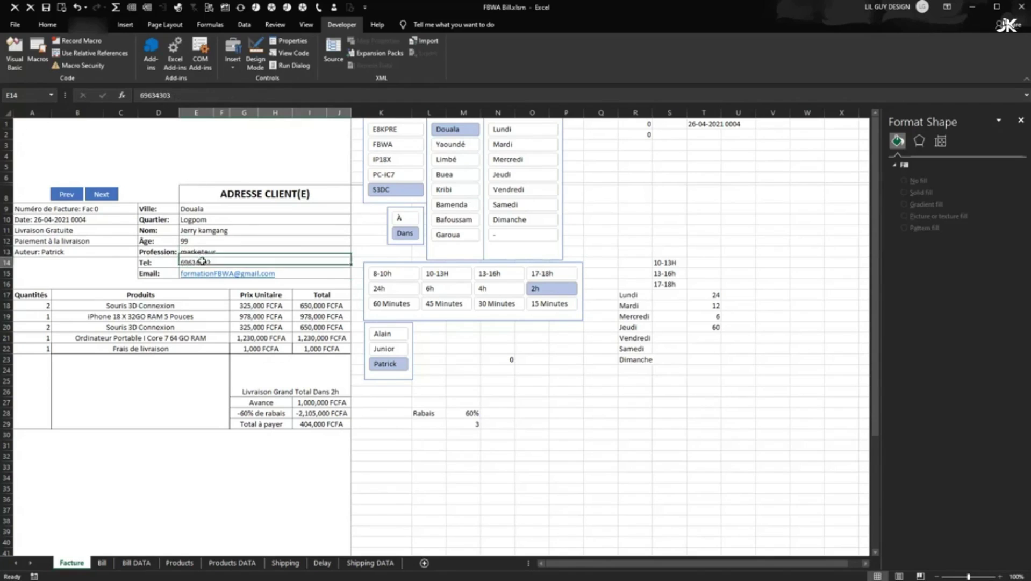
left_click(182, 97)
type("6")
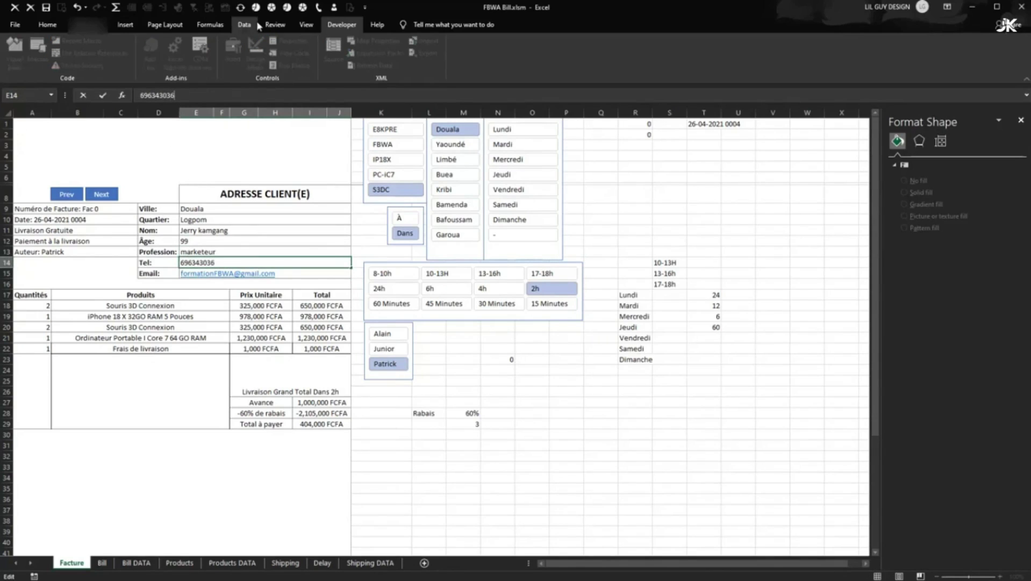
key("Return")
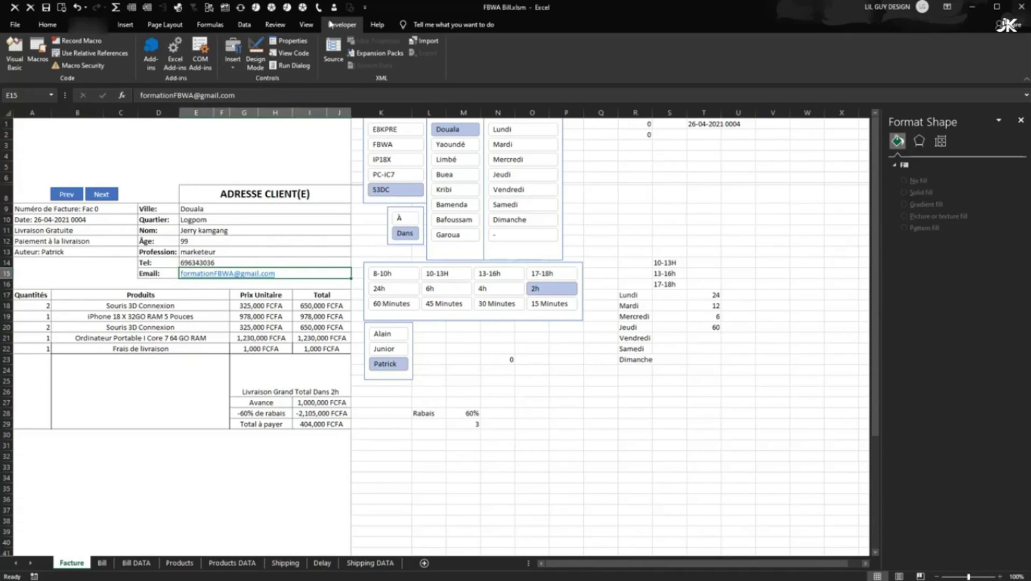
- Update the macro's timestamp format, then re-enter E14 to refresh the Date line
left_click(18, 58)
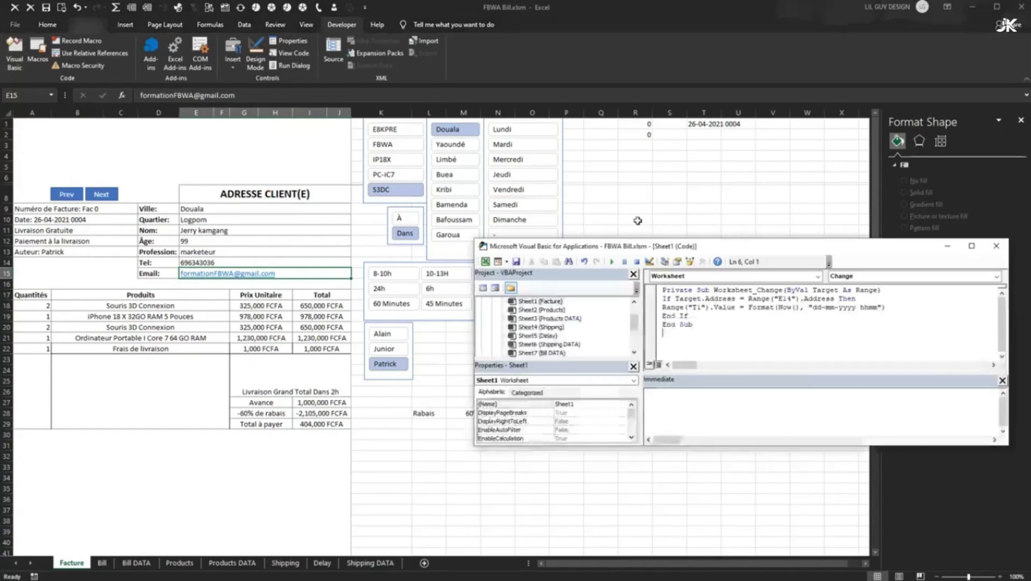
left_click_drag(852, 248, 617, 208)
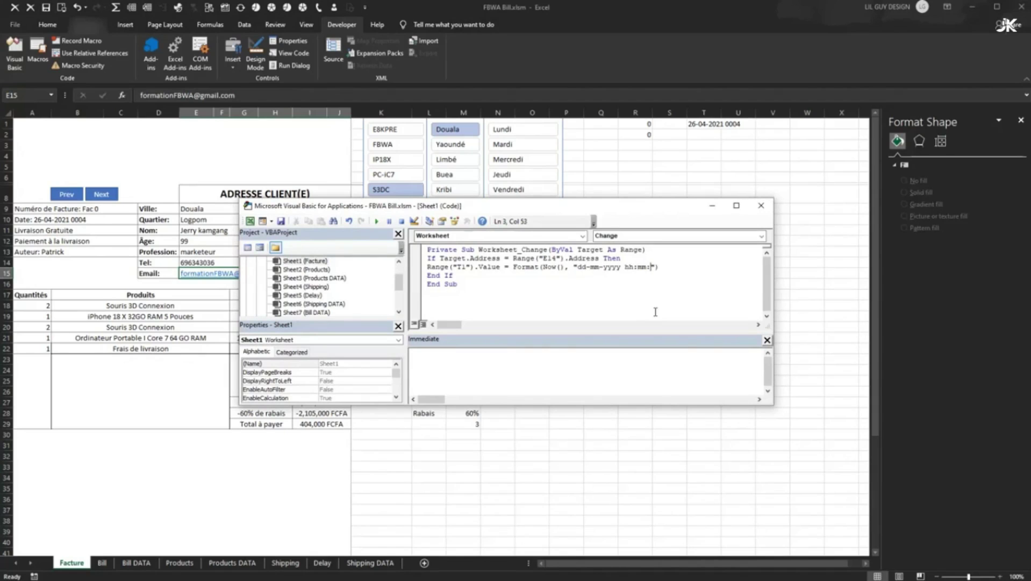
left_click(760, 211)
left_click(221, 262)
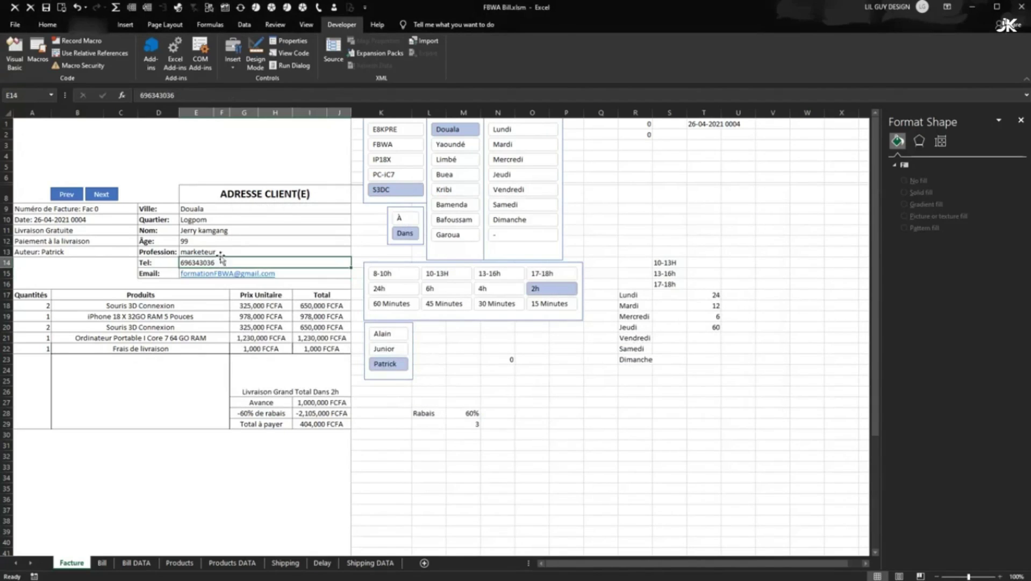
left_click(223, 94)
key("Return")
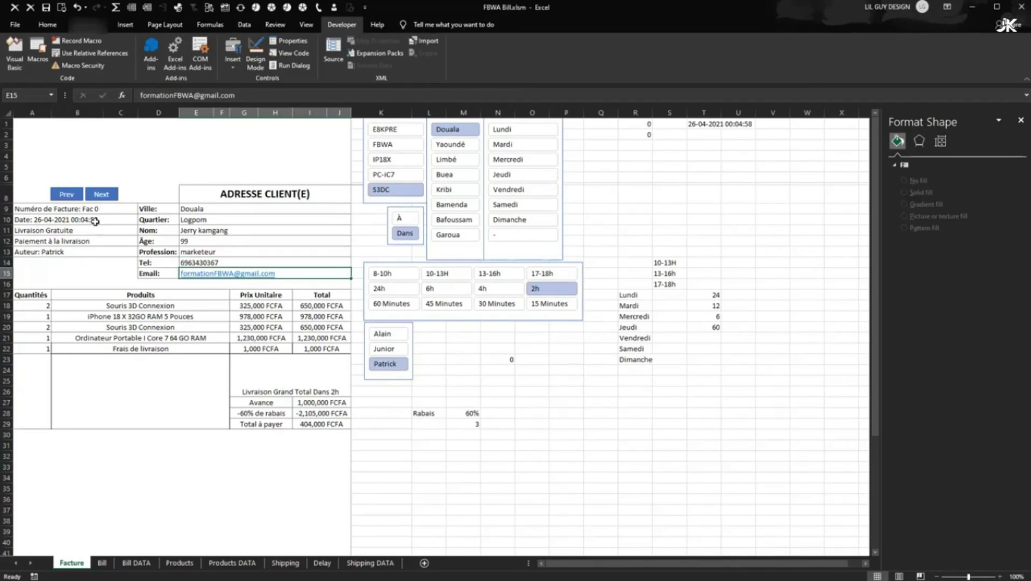
double_click(215, 261)
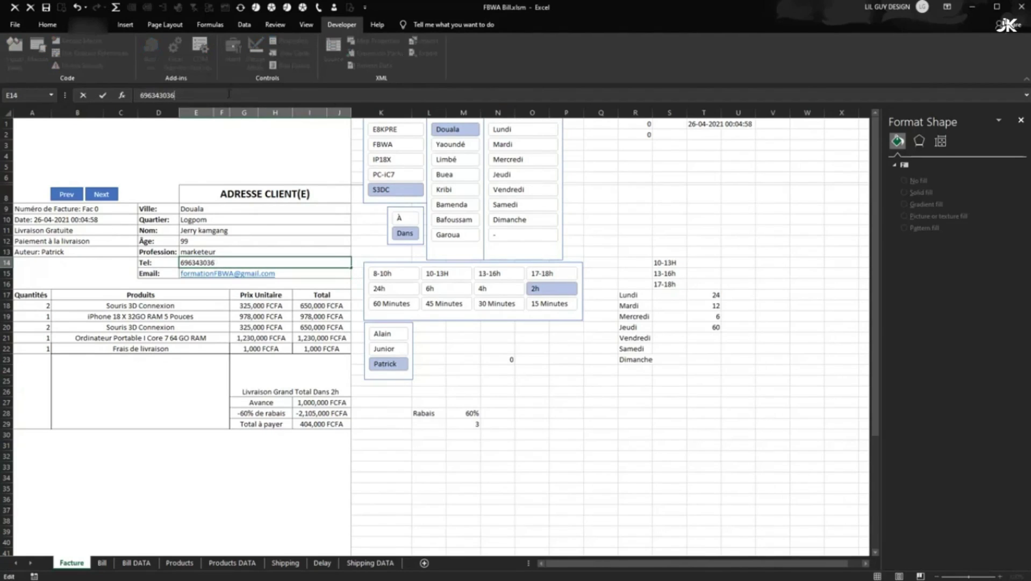
key("Return")
left_click(95, 239)
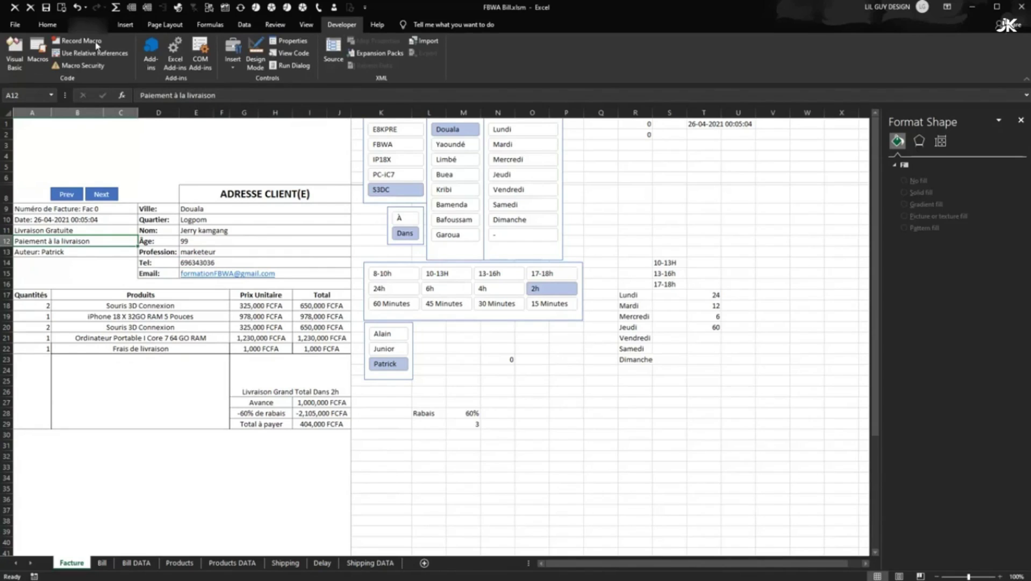
left_click(15, 54)
left_click(625, 268)
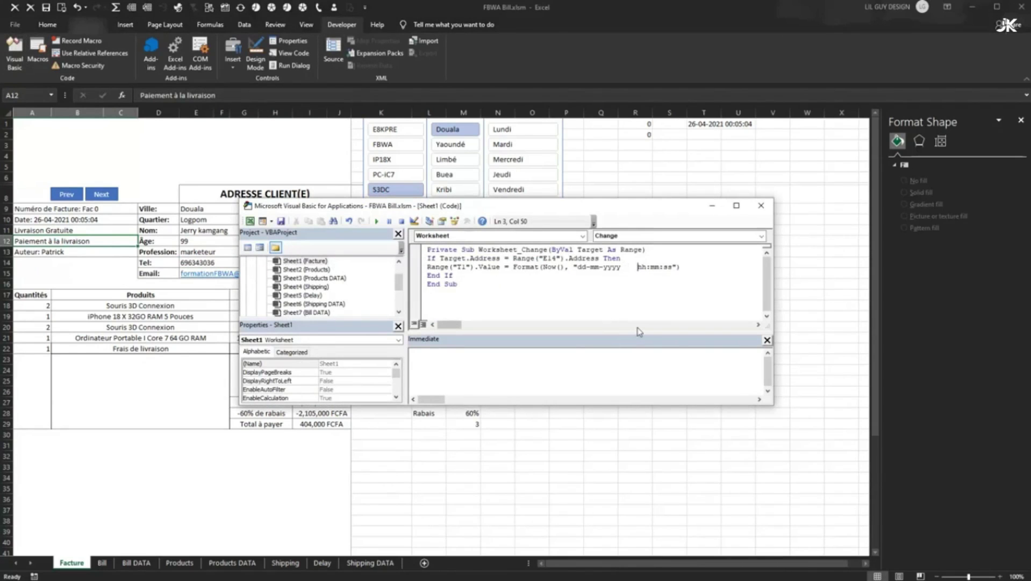
left_click(761, 204)
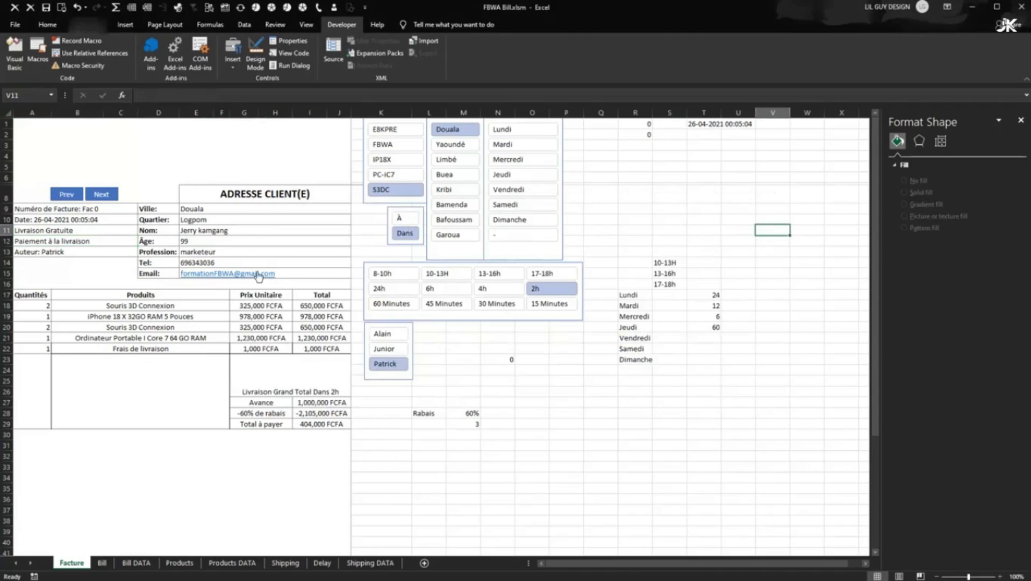
left_click(224, 263)
left_click(212, 95)
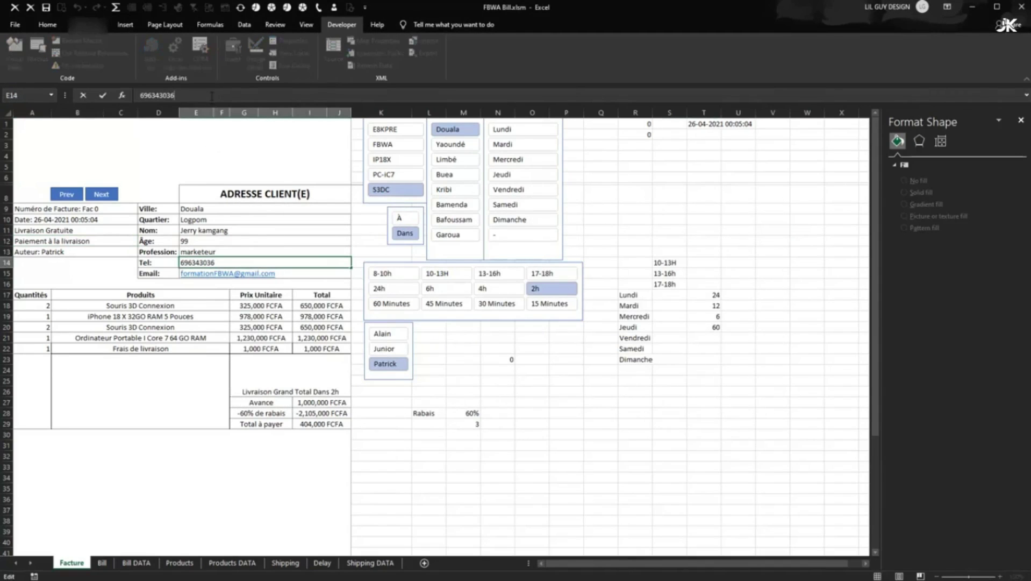
key("Return")
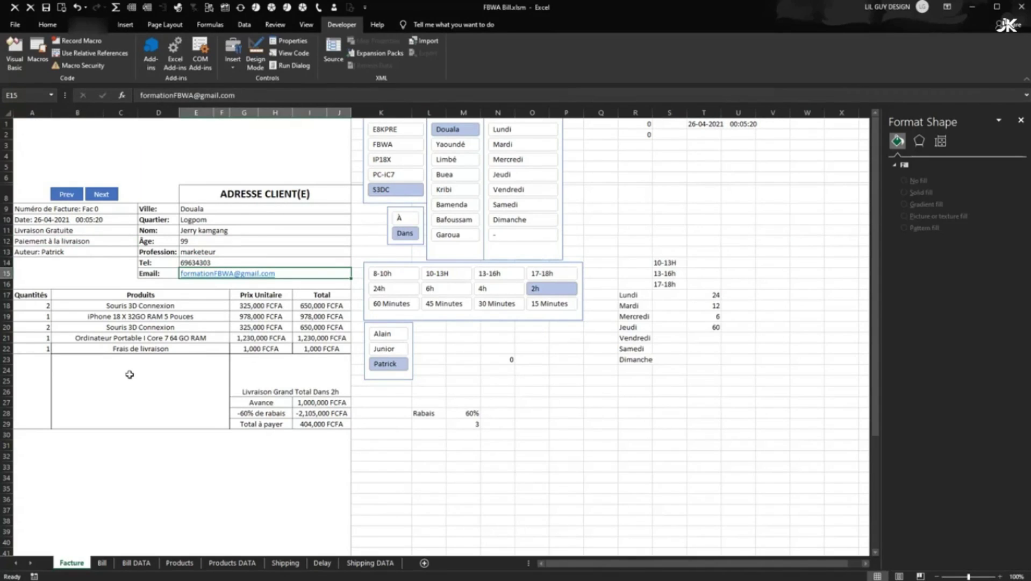
left_click(101, 168)
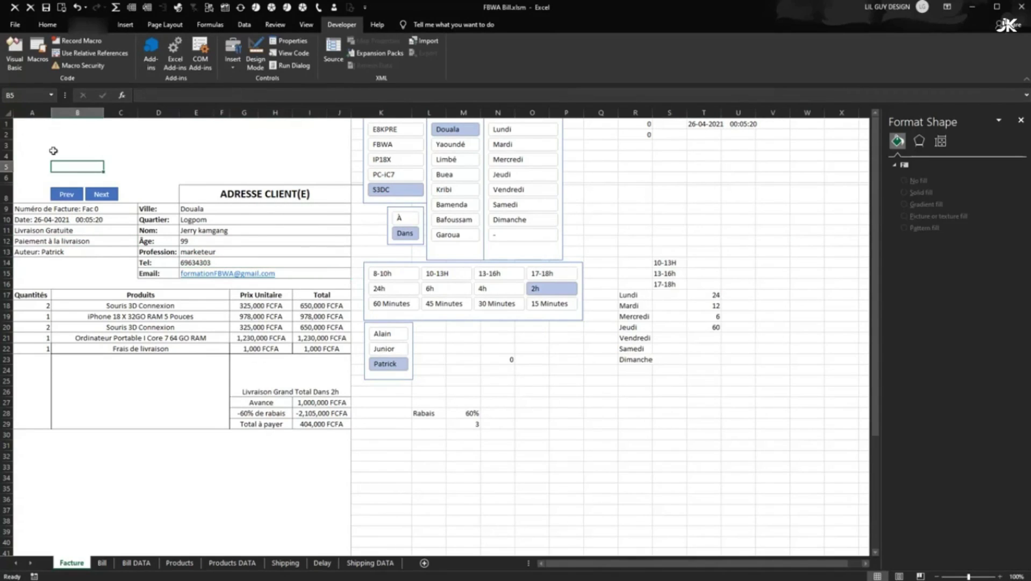
- Enter the client's full name in A4, correcting typos
left_click(37, 155)
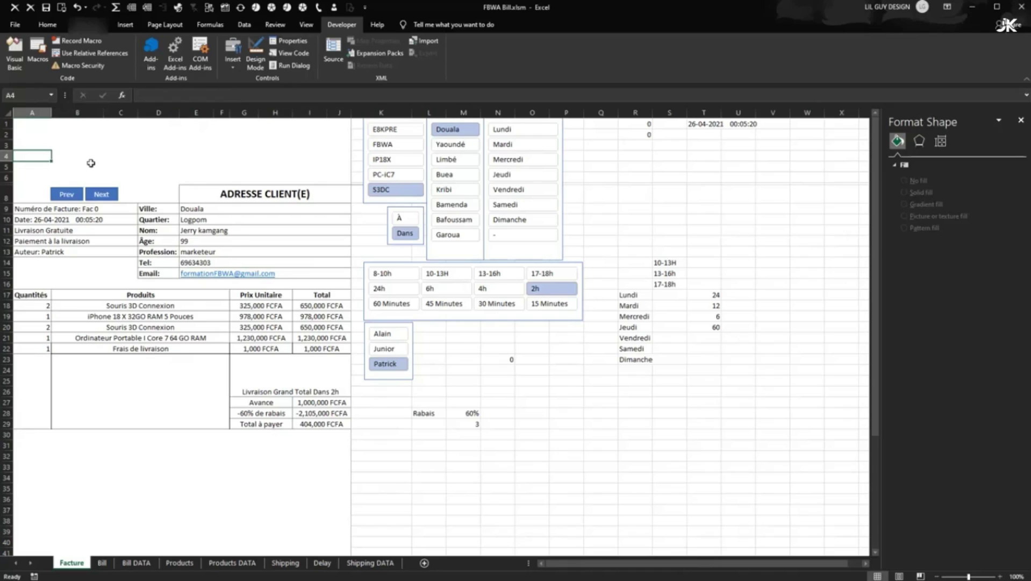
key("Tab")
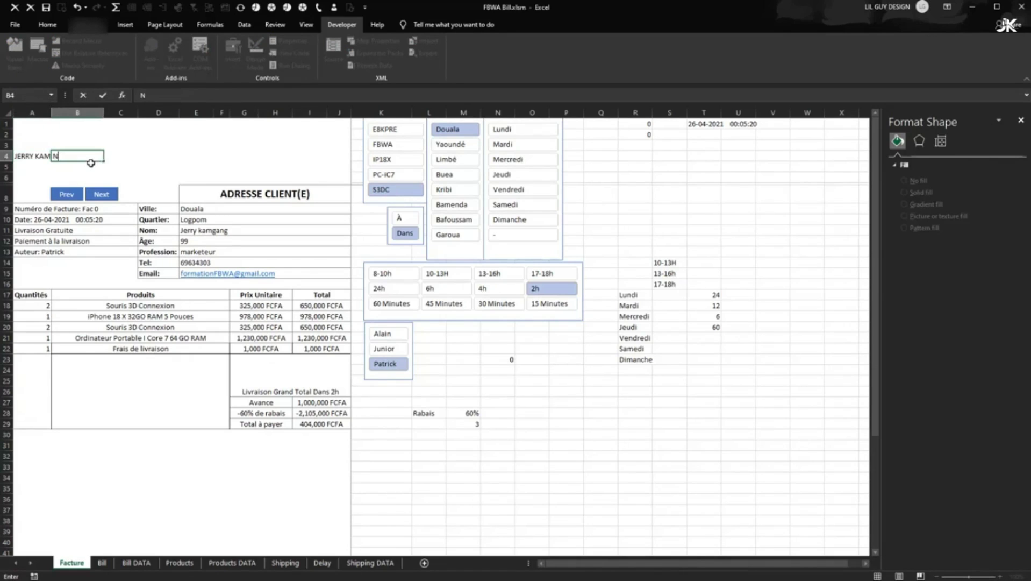
left_click(32, 155)
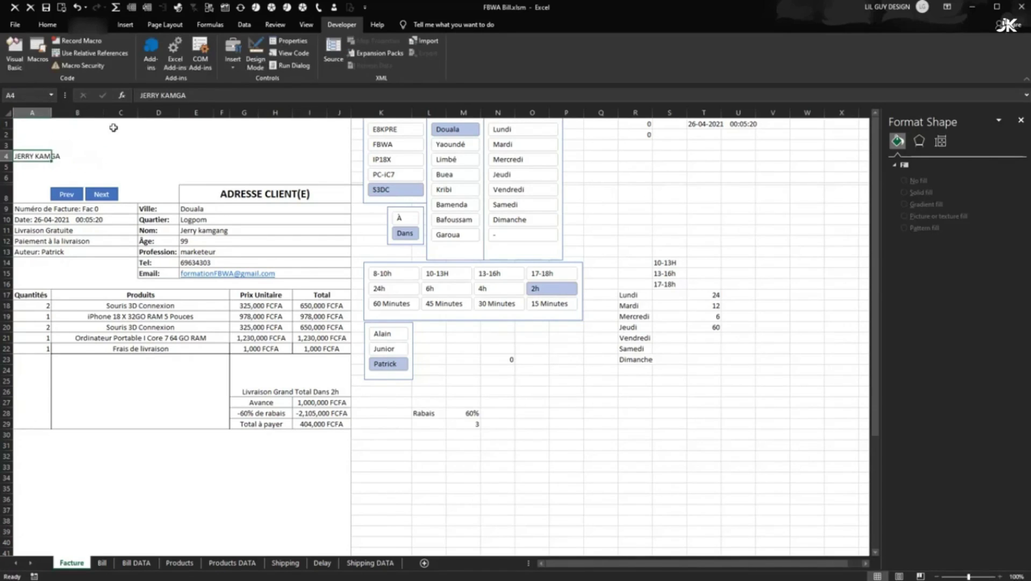
left_click(203, 94)
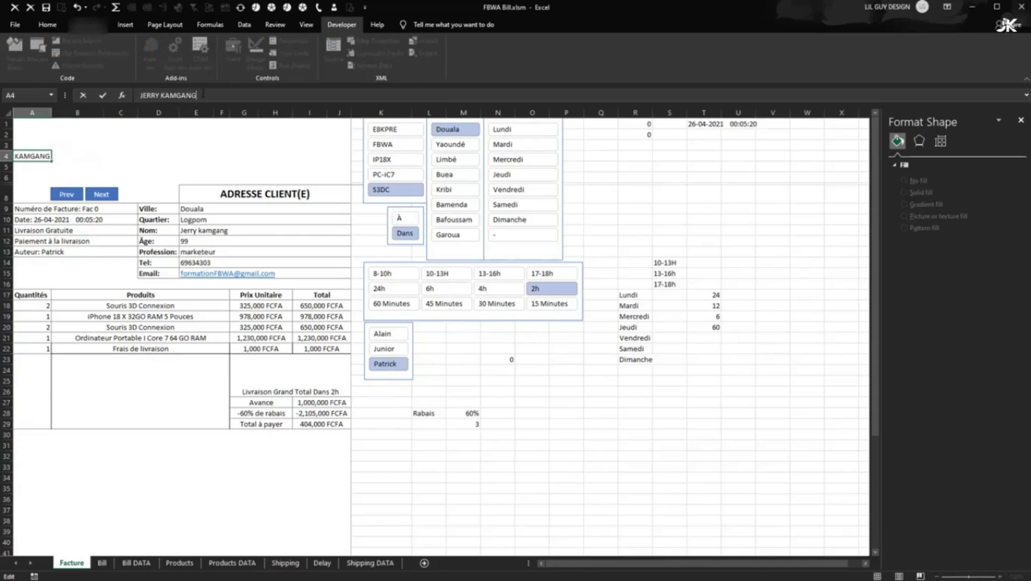
key("Return")
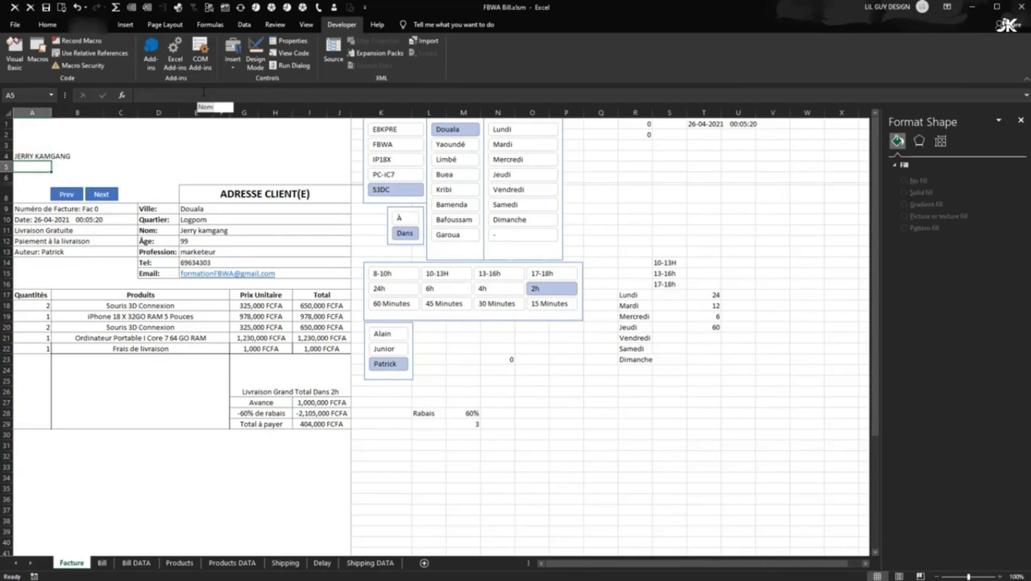
- Add the client's city and country line below the name, then shift both up one row
type("DOUALA")
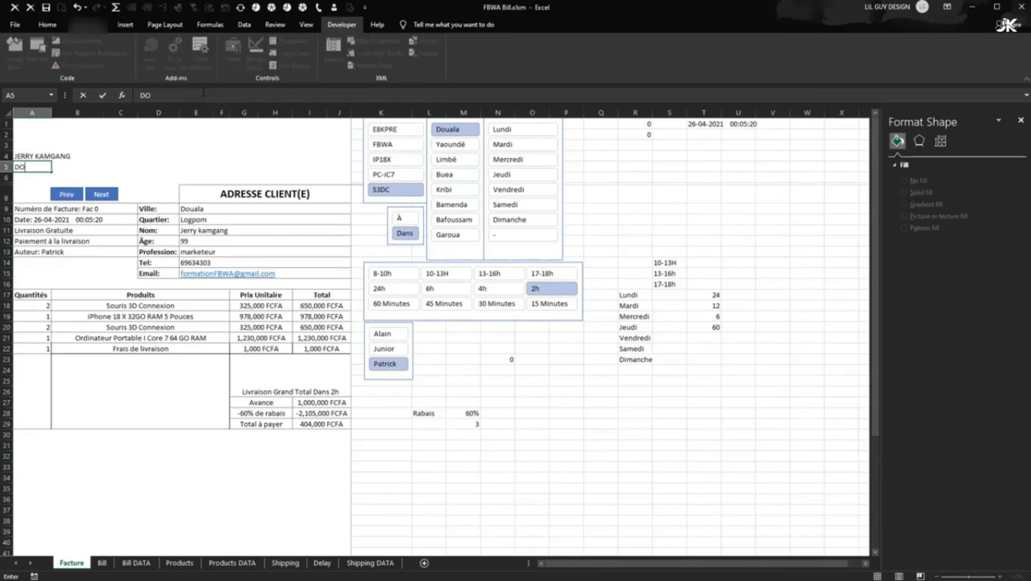
key("BackSpace")
key("BackSpace")
type("OU")
key("BackSpace")
key("BackSpace")
key("BackSpace")
key("BackSpace")
key("BackSpace")
type("ouala, Cameroun")
key("Return")
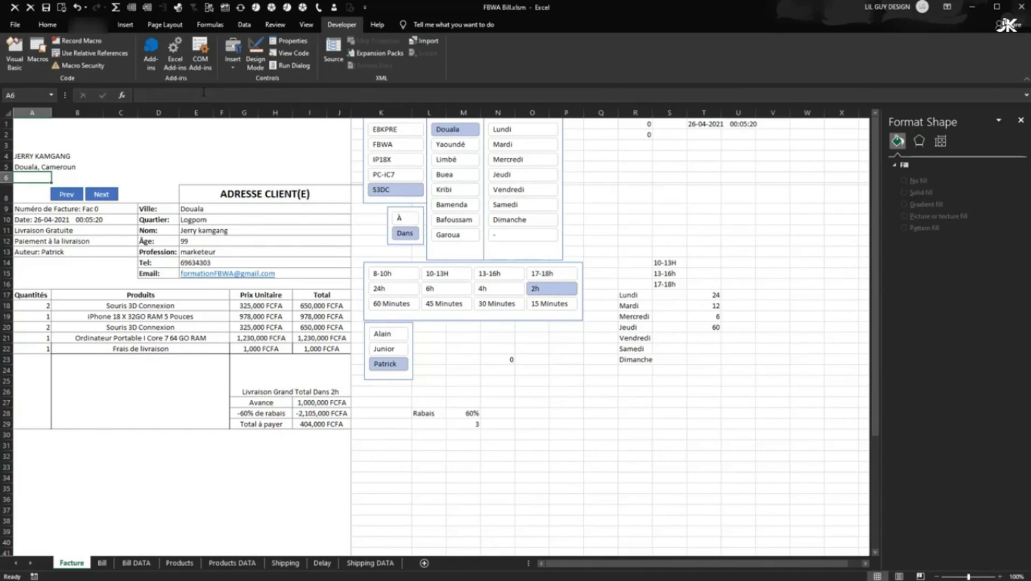
key("Return")
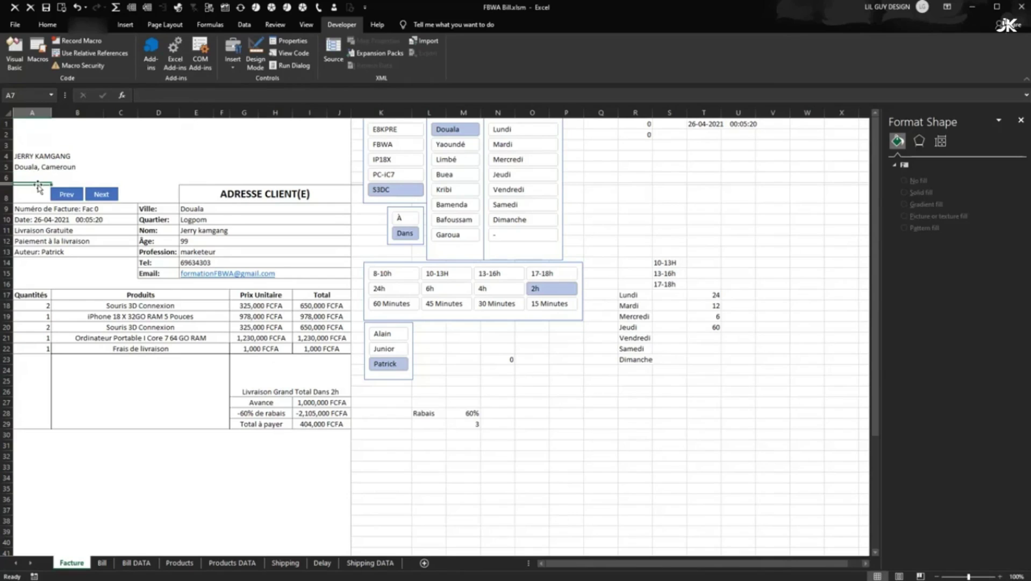
left_click_drag(27, 157, 53, 142)
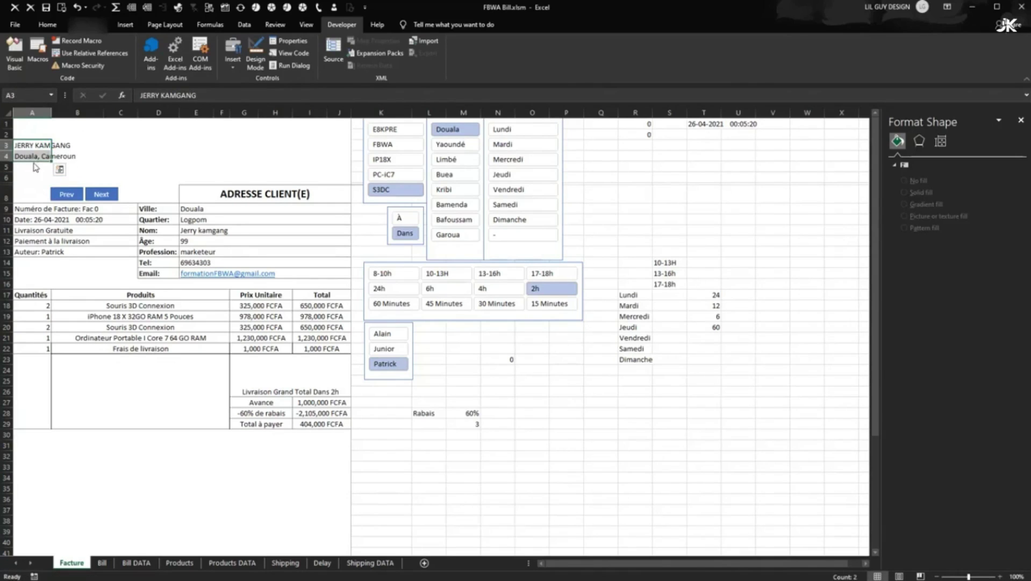
- Enter a phone number in A6 and 3333 in A5, then select A3:A6
left_click(22, 176)
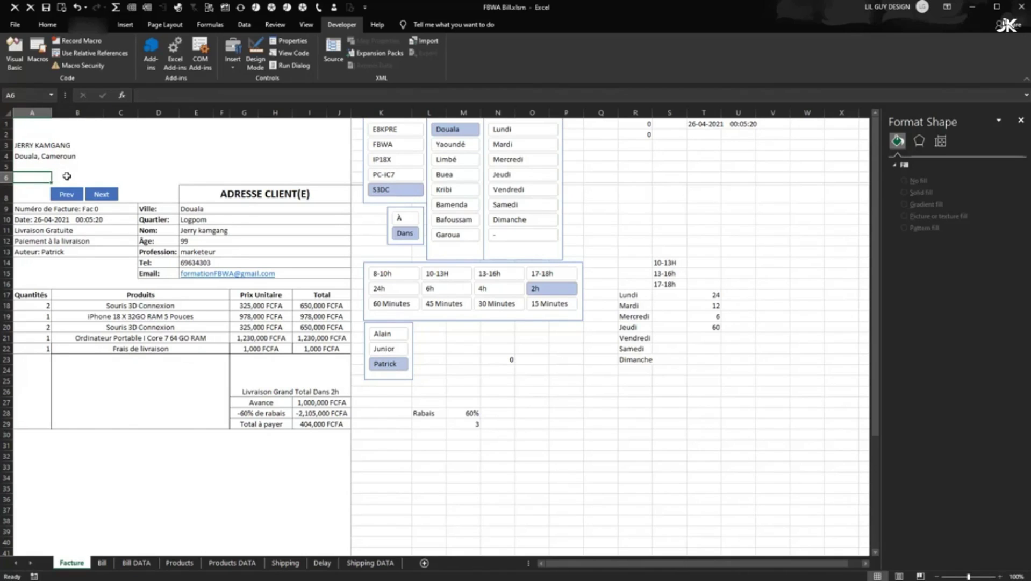
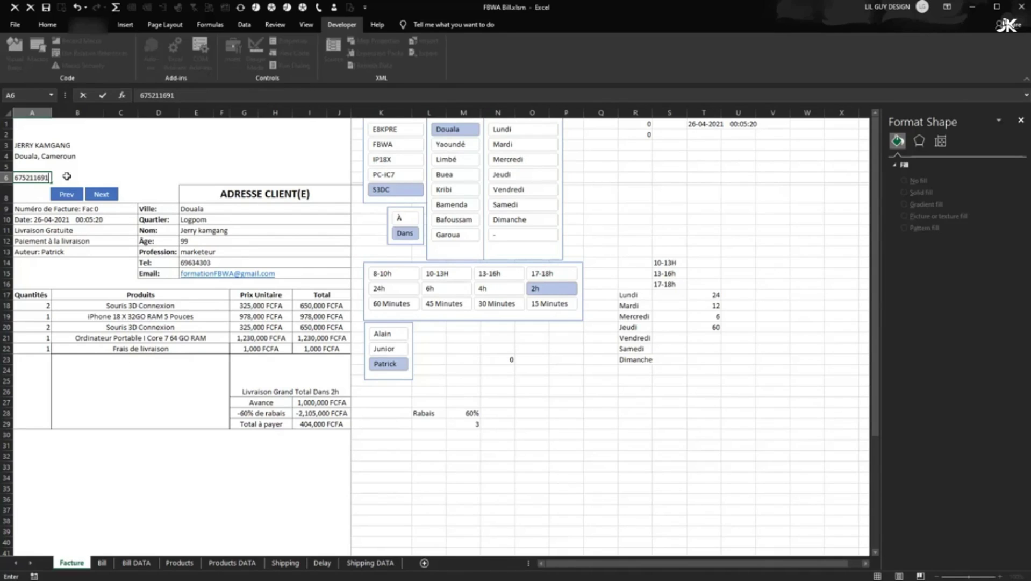
left_click(134, 176)
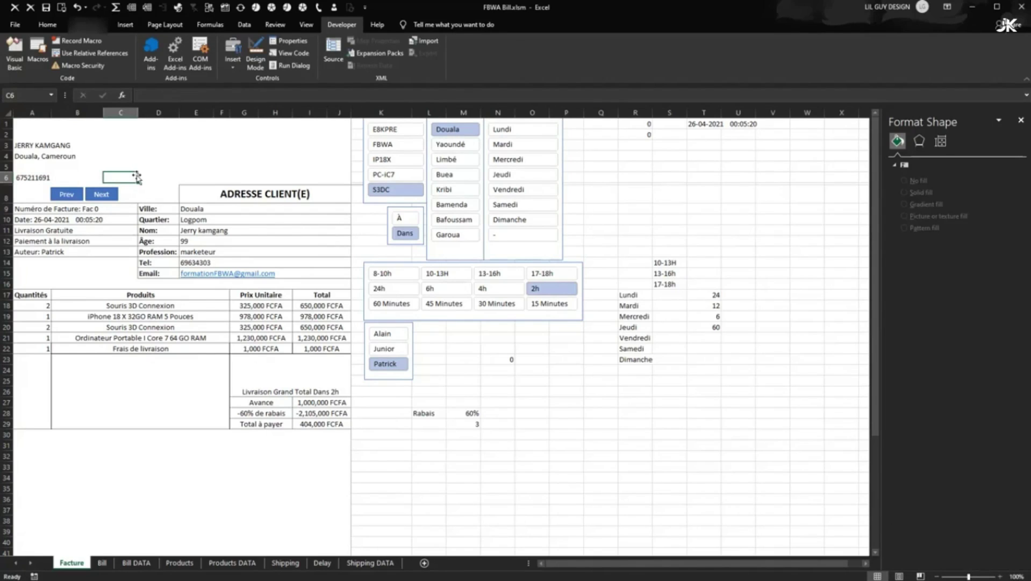
left_click(34, 168)
type("3333")
key("Return")
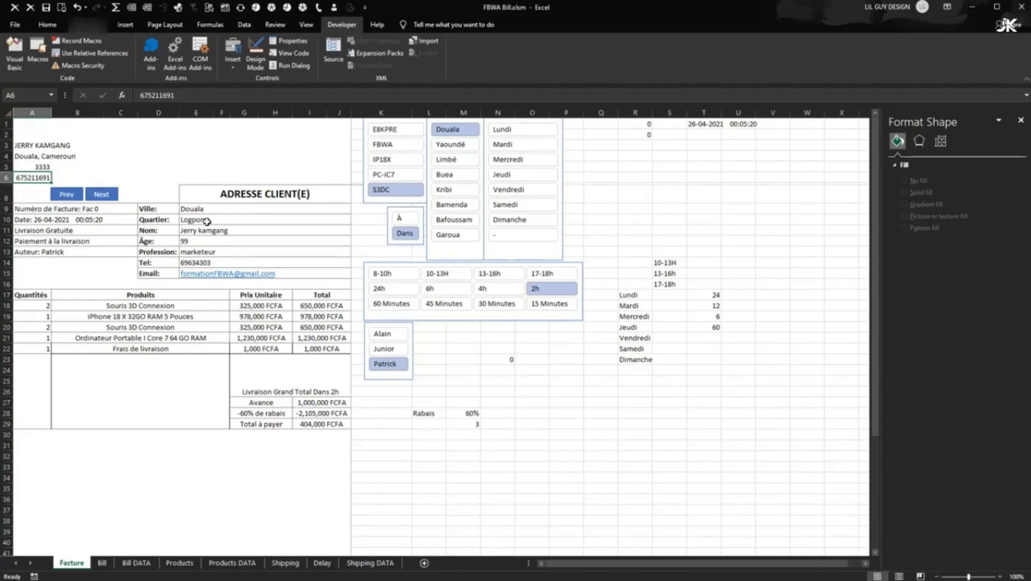
left_click_drag(40, 145, 34, 180)
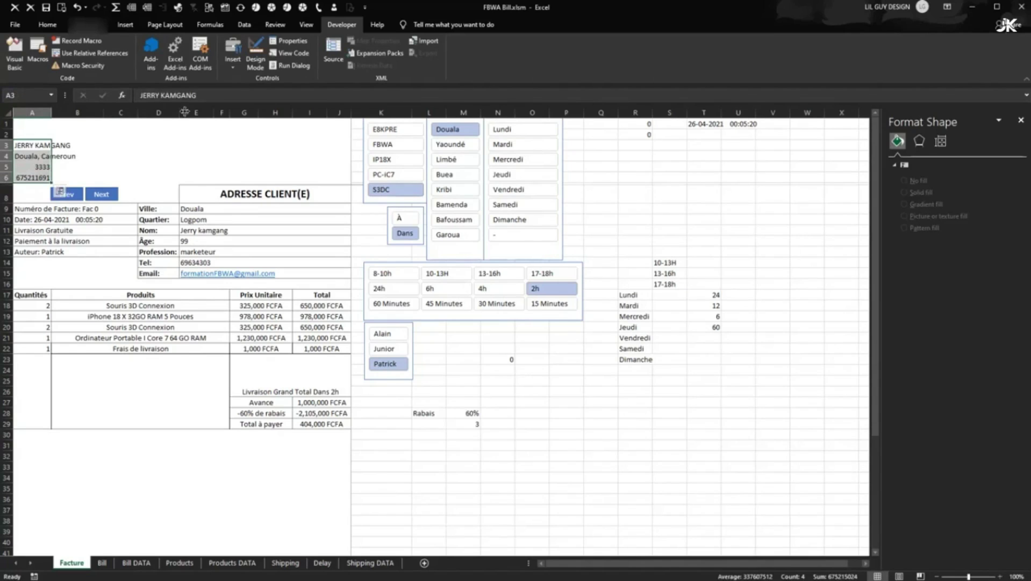
- Left-align the contact lines A3:A6
left_click(47, 24)
left_click(216, 61)
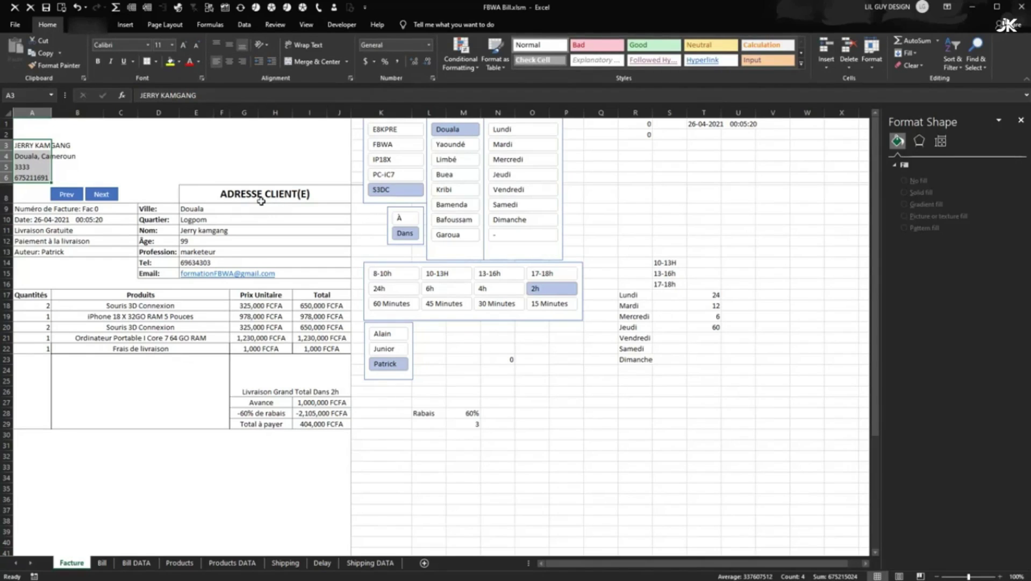
left_click(120, 156)
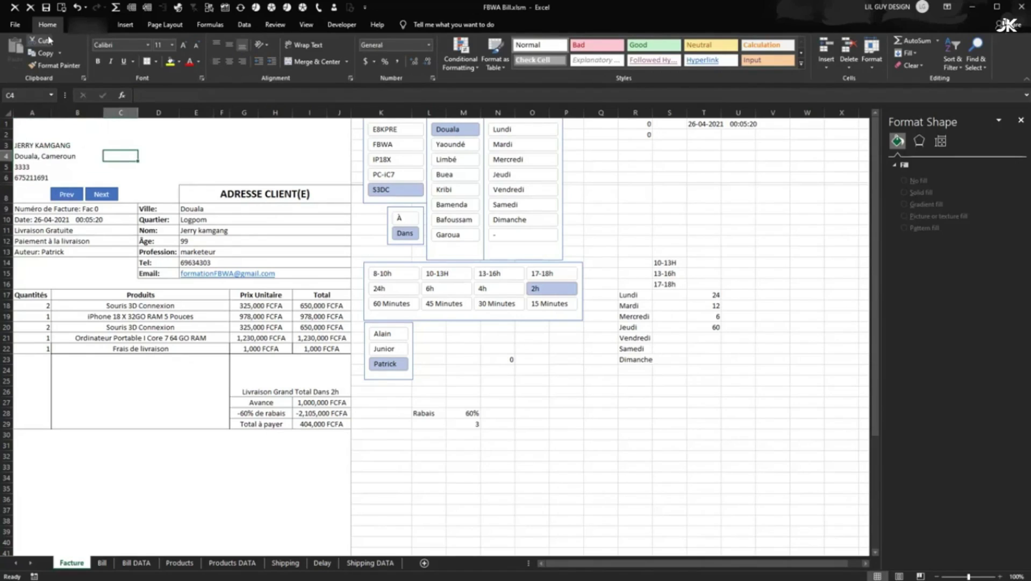
- Insert PP 2020.jpg, shrink it to 0.77 × 0.77 inches and place it beside the address
left_click(125, 24)
left_click(125, 54)
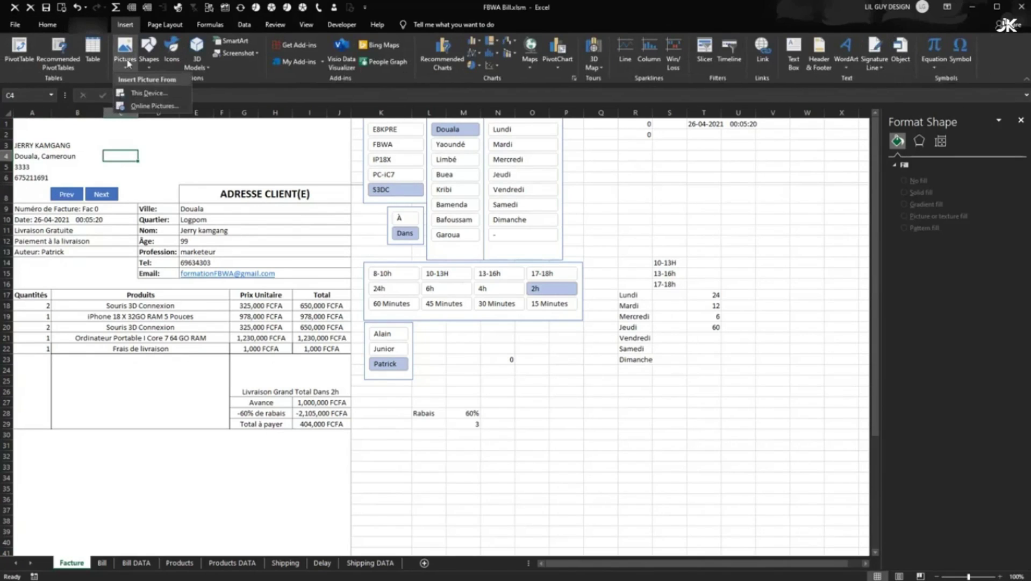
left_click(158, 97)
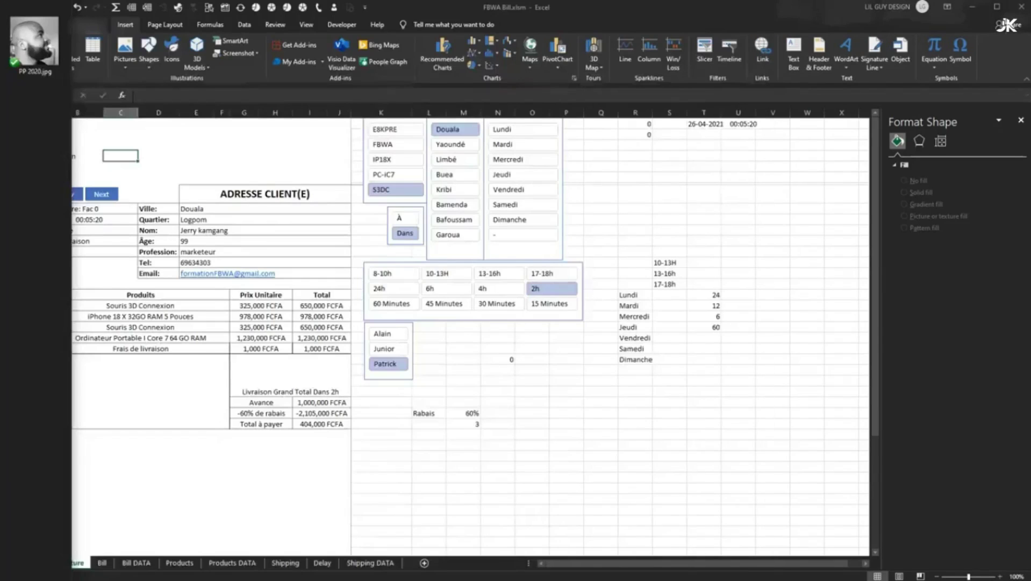
left_click(34, 43)
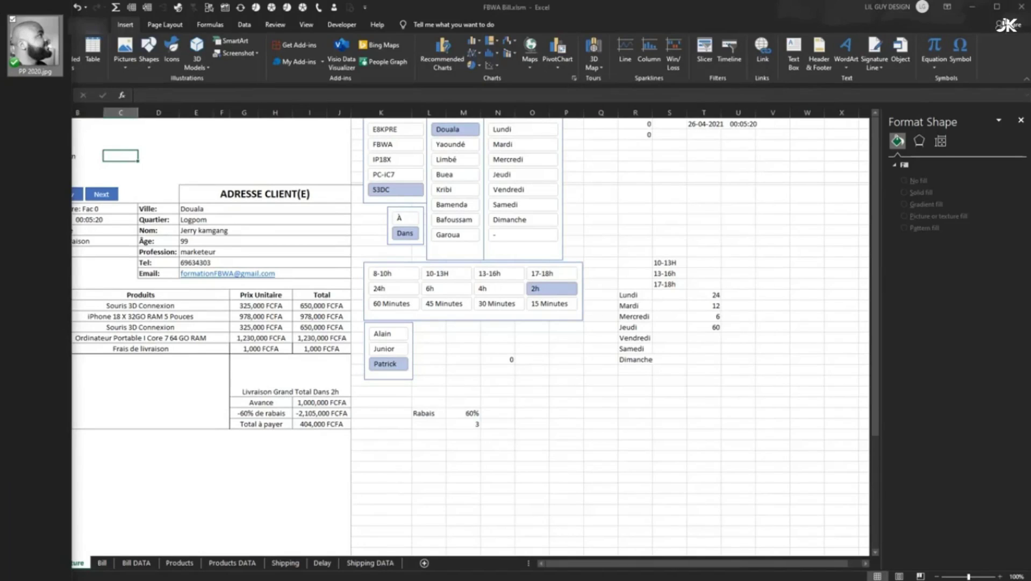
left_click(289, 305)
left_click_drag(375, 331, 414, 320)
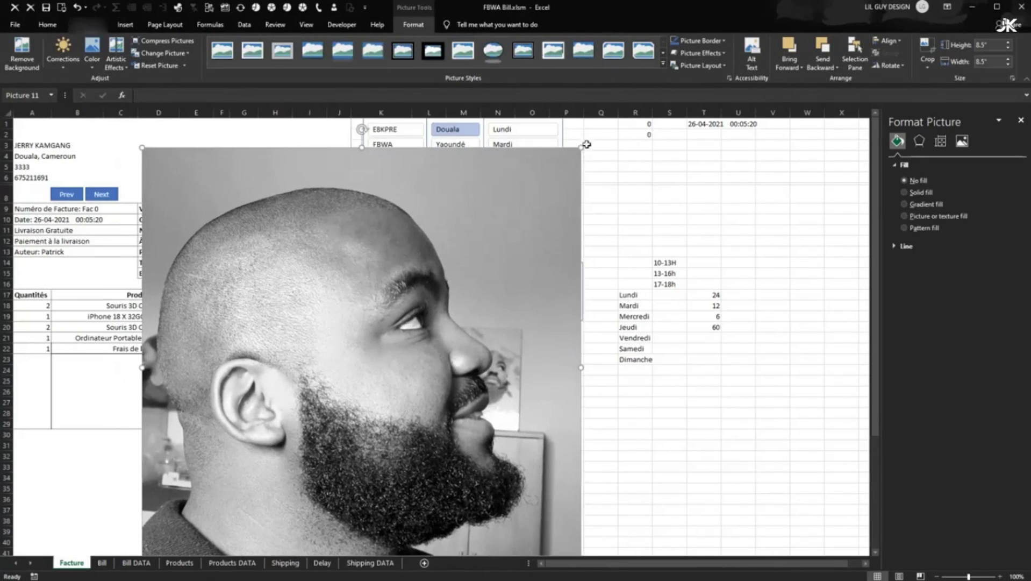
left_click_drag(581, 148, 121, 157)
left_click_drag(155, 191, 108, 162)
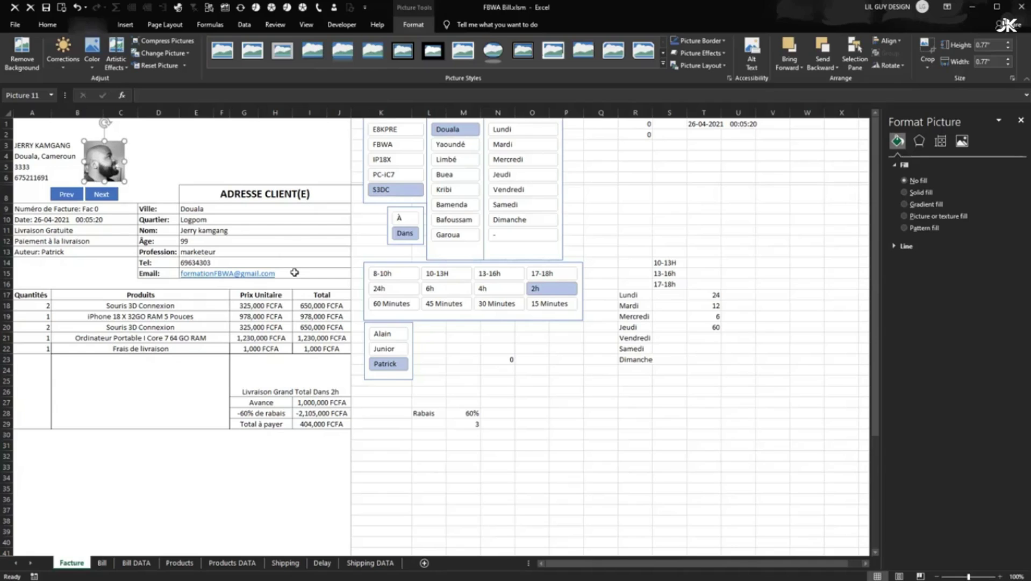
left_click(319, 286)
left_click(589, 488)
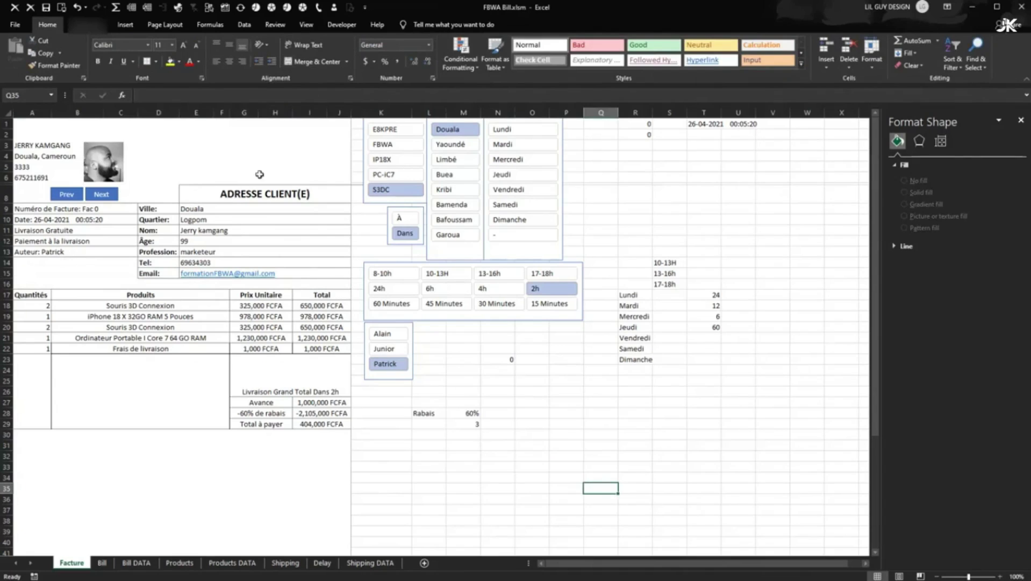
- Merge & Center E3:E5, F3:H5 and I3:I5 as separate boxes, then select all three
left_click_drag(260, 133, 290, 169)
left_click_drag(243, 144, 280, 162)
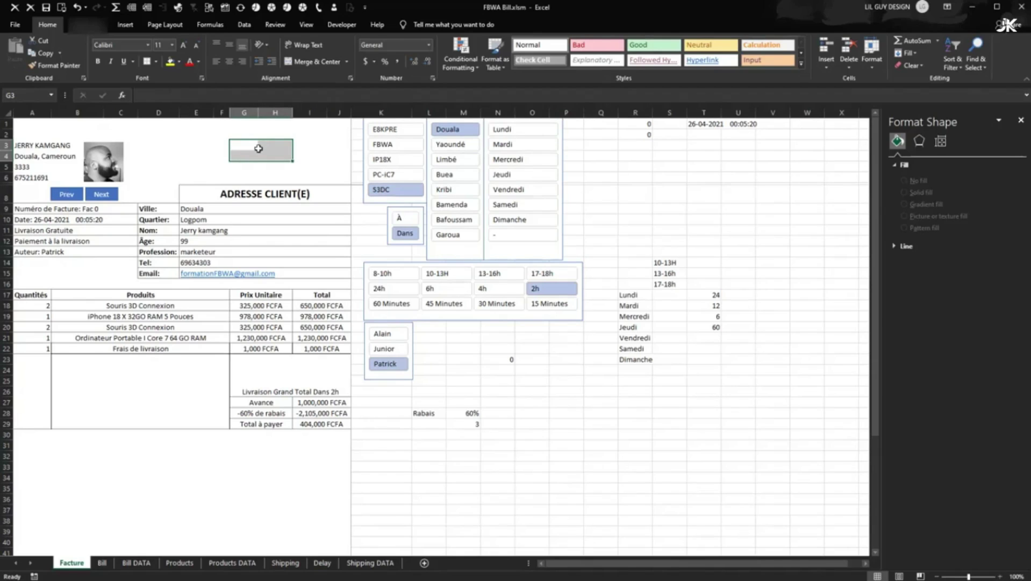
left_click_drag(200, 149, 336, 156)
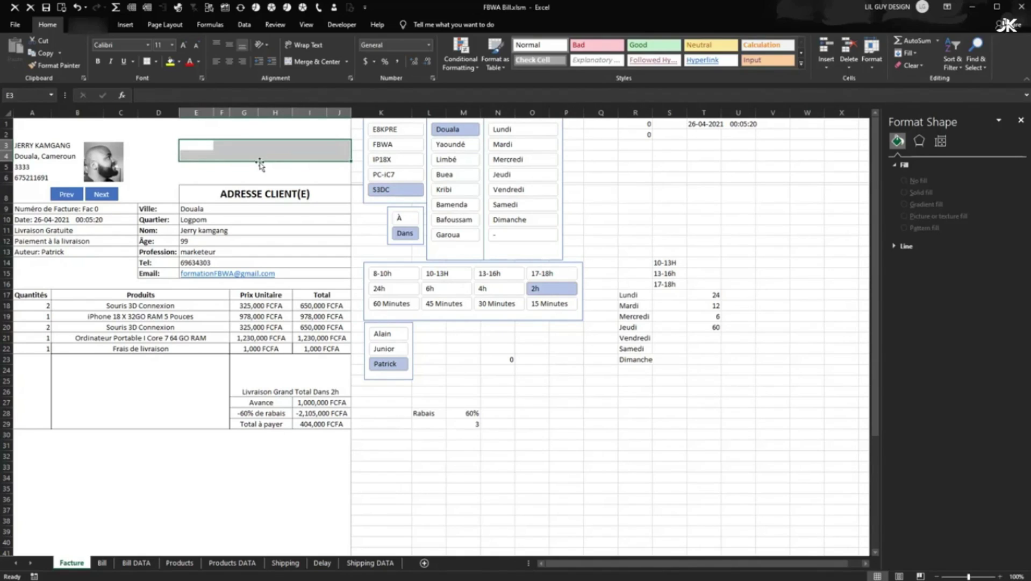
left_click_drag(197, 145, 207, 170)
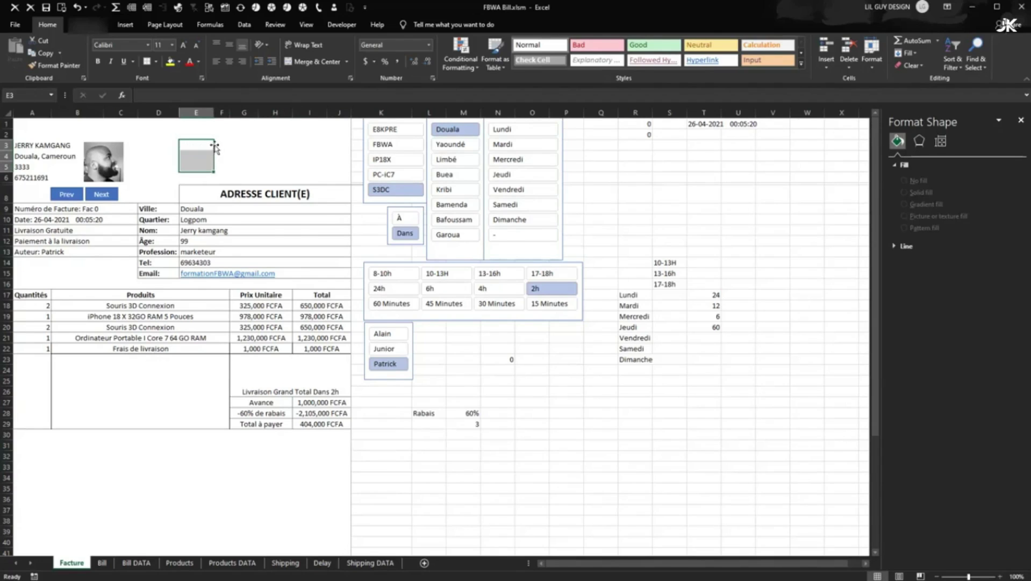
left_click(301, 61)
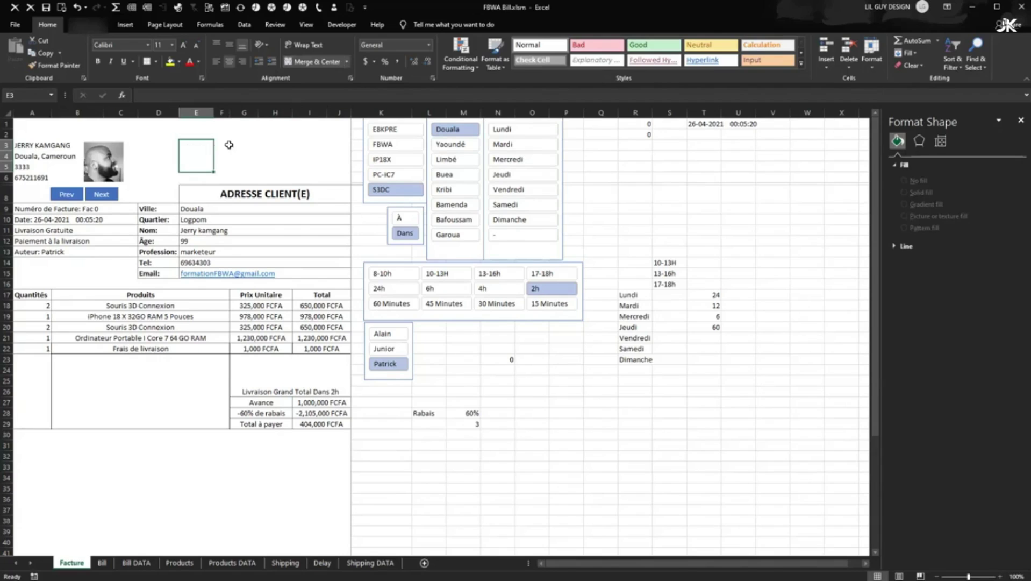
left_click_drag(228, 142, 291, 161)
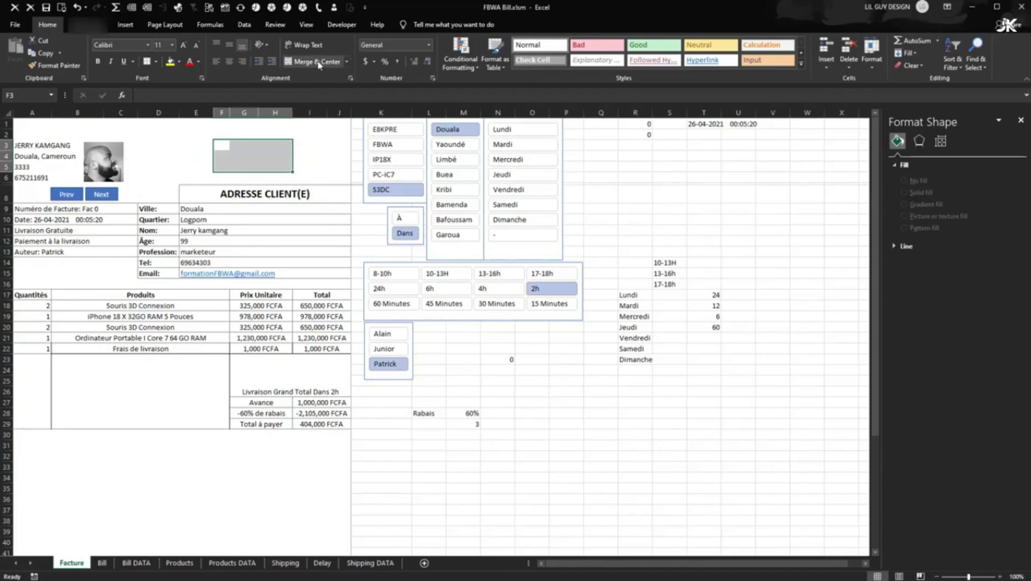
left_click(317, 62)
left_click(304, 144)
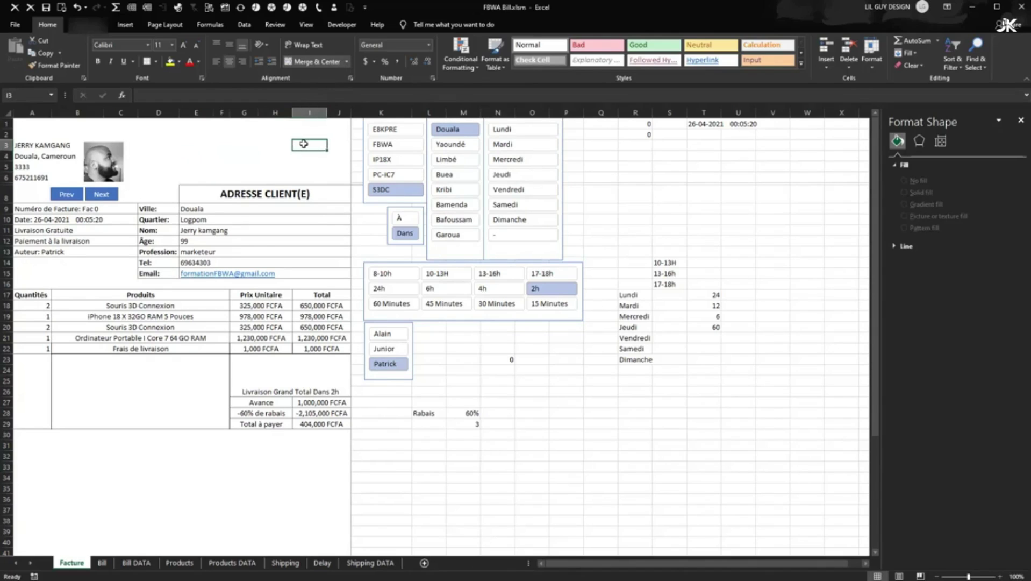
left_click_drag(312, 153, 315, 163)
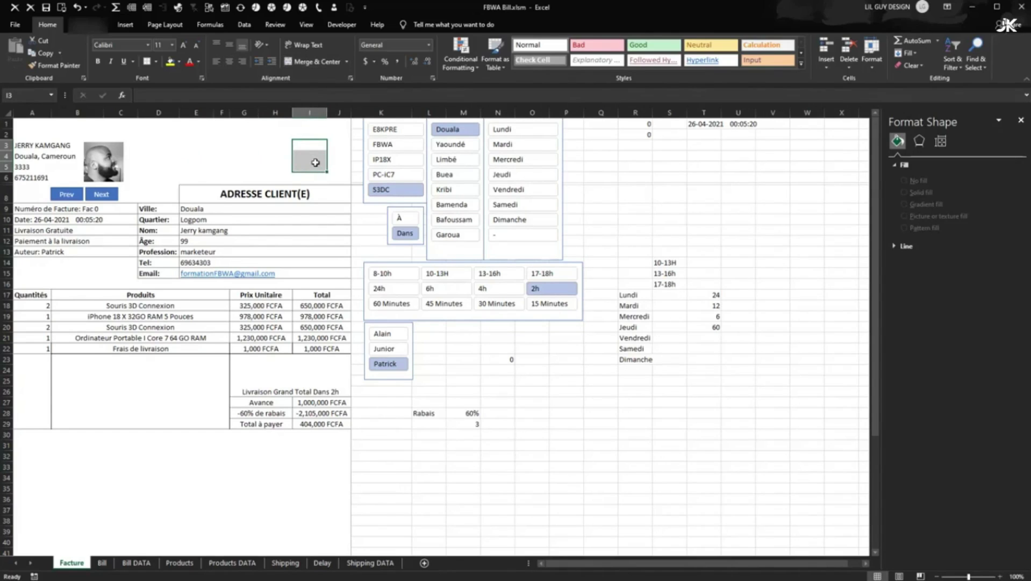
left_click(302, 61)
left_click_drag(275, 159, 203, 161)
- Give the header boxes an outline and inside borders via Format Cells
right_click(263, 152)
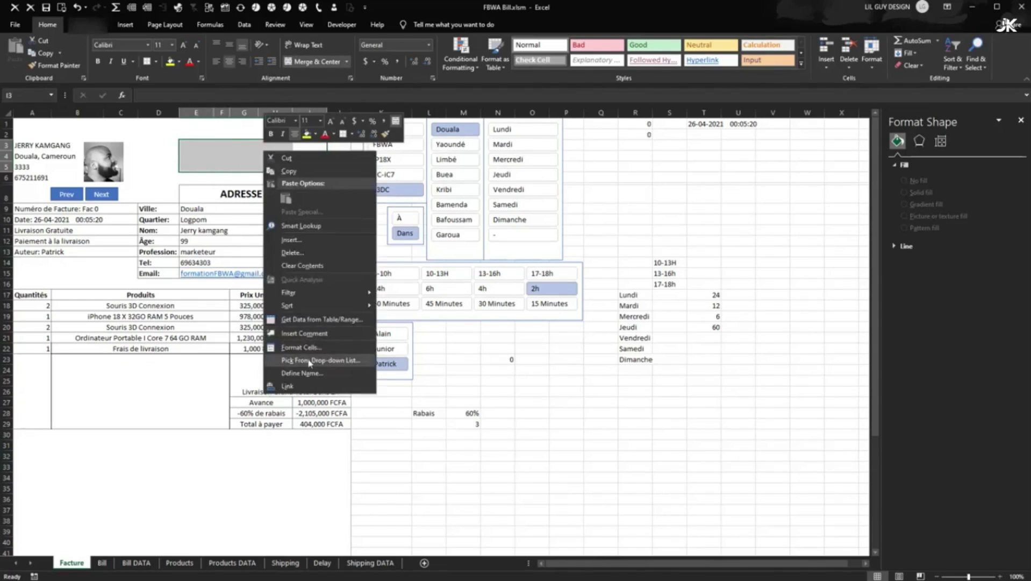
left_click(303, 348)
left_click(310, 336)
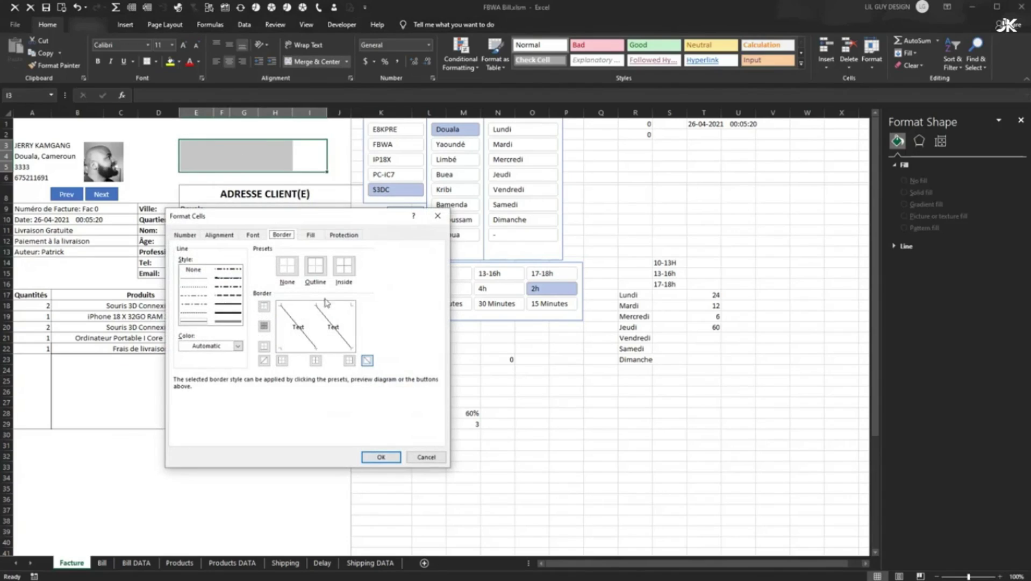
left_click(288, 266)
left_click(320, 274)
left_click(348, 273)
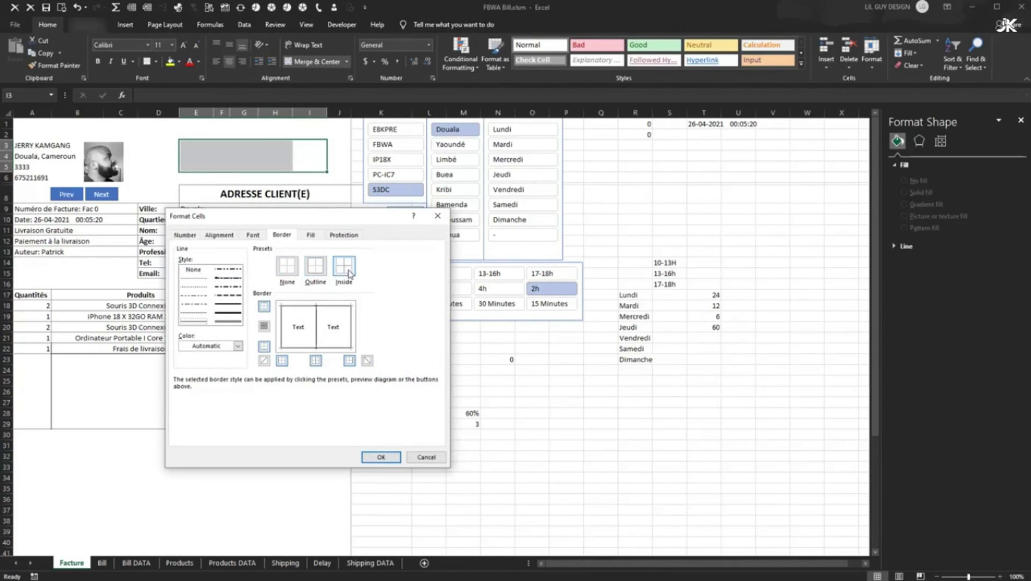
left_click(374, 455)
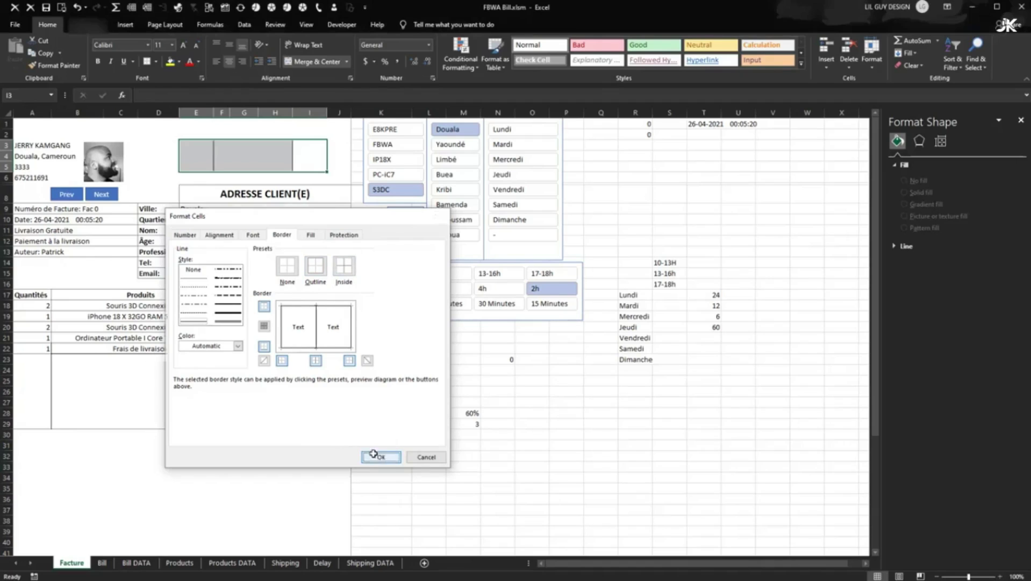
left_click(374, 455)
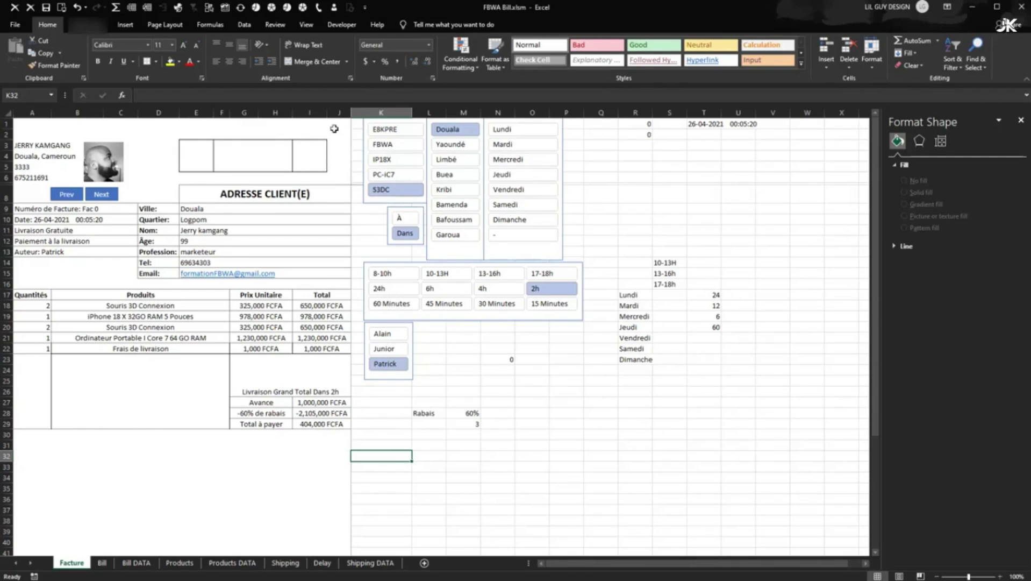
- Merge the last box across I3:J5 and add top, right and bottom borders
left_click_drag(318, 161, 334, 155)
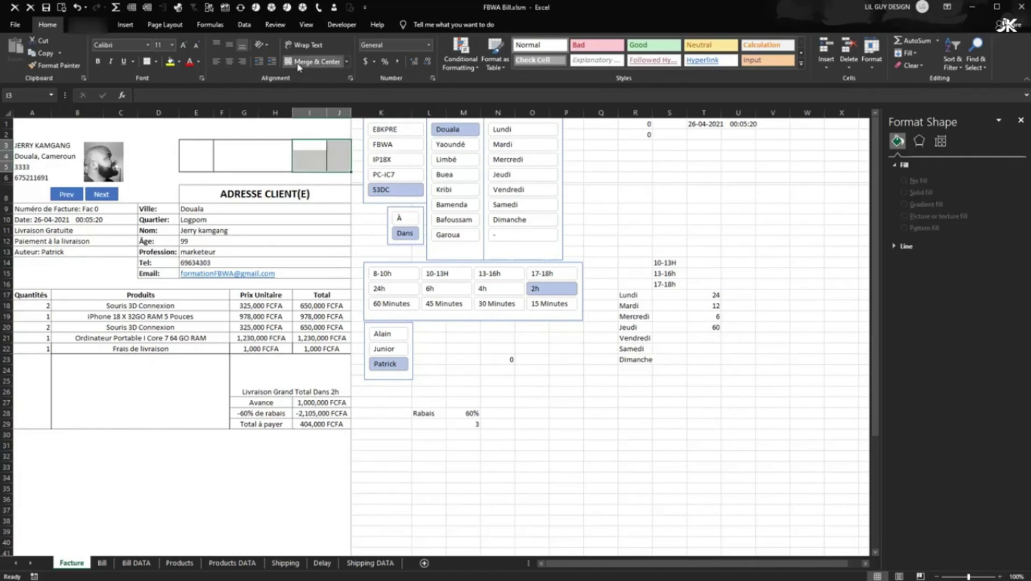
left_click(315, 62)
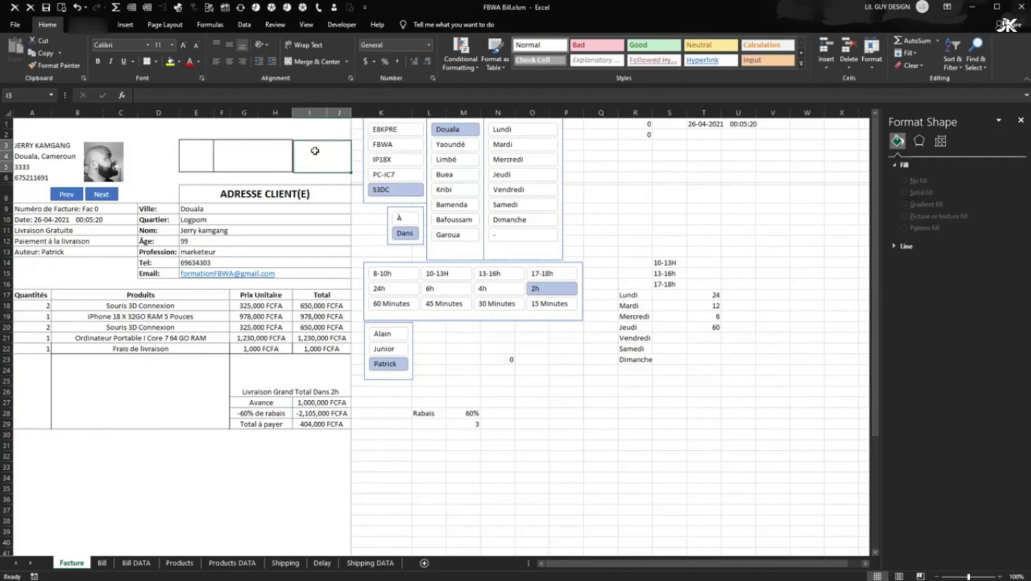
right_click(320, 152)
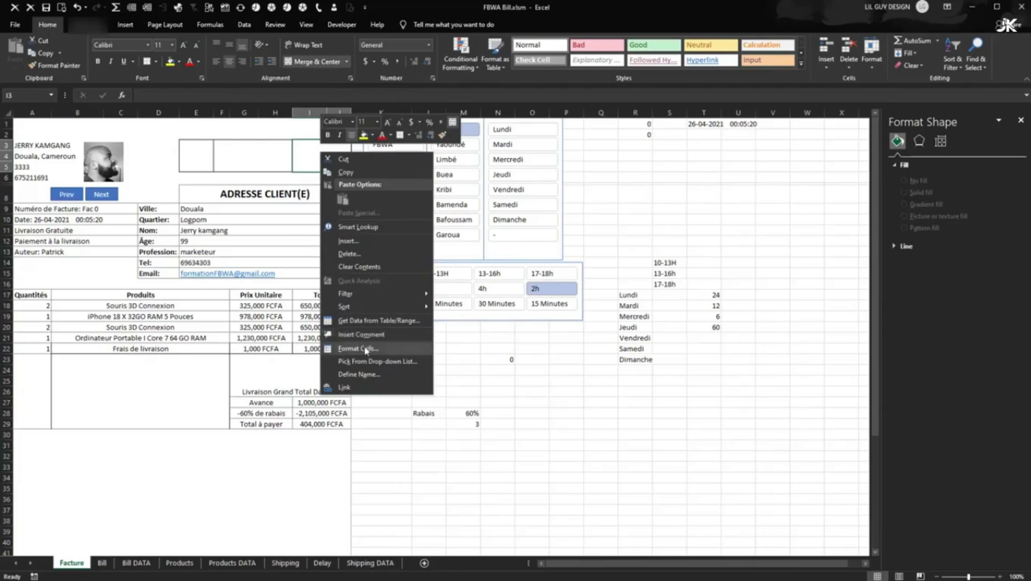
left_click(371, 351)
left_click(374, 312)
left_click(410, 329)
left_click(385, 346)
left_click(393, 353)
left_click(392, 339)
left_click(437, 458)
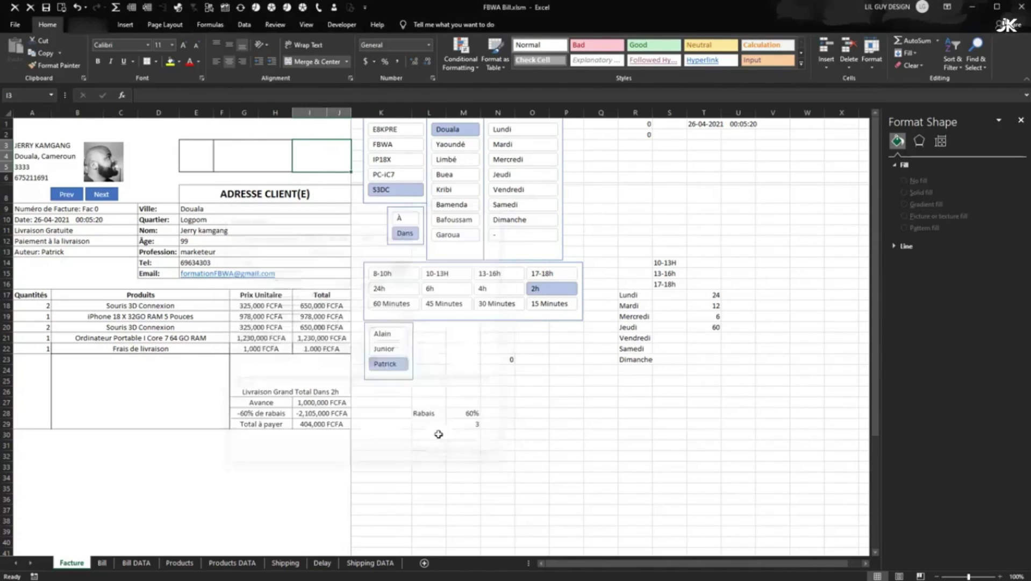
left_click(437, 434)
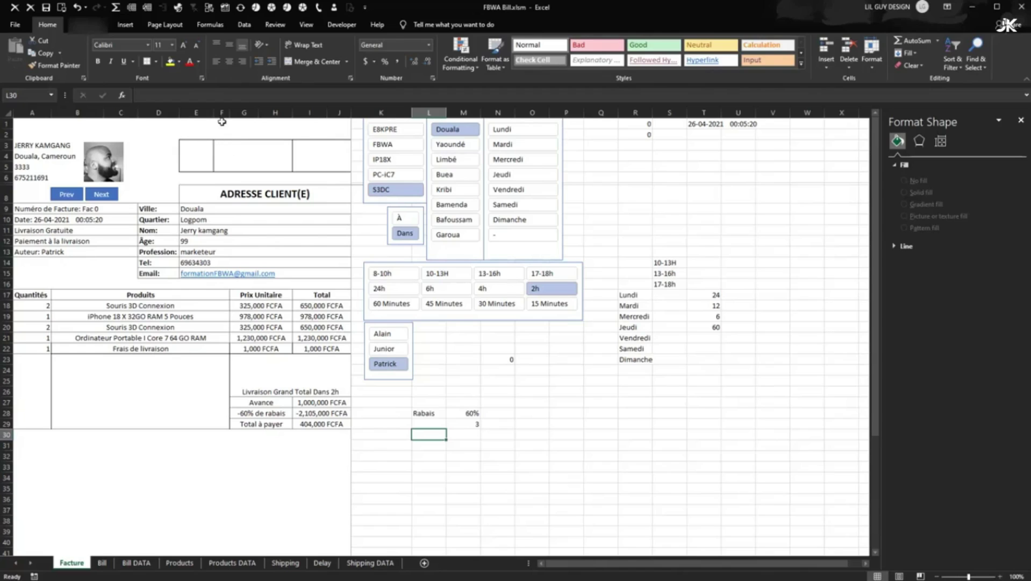
left_click(223, 144)
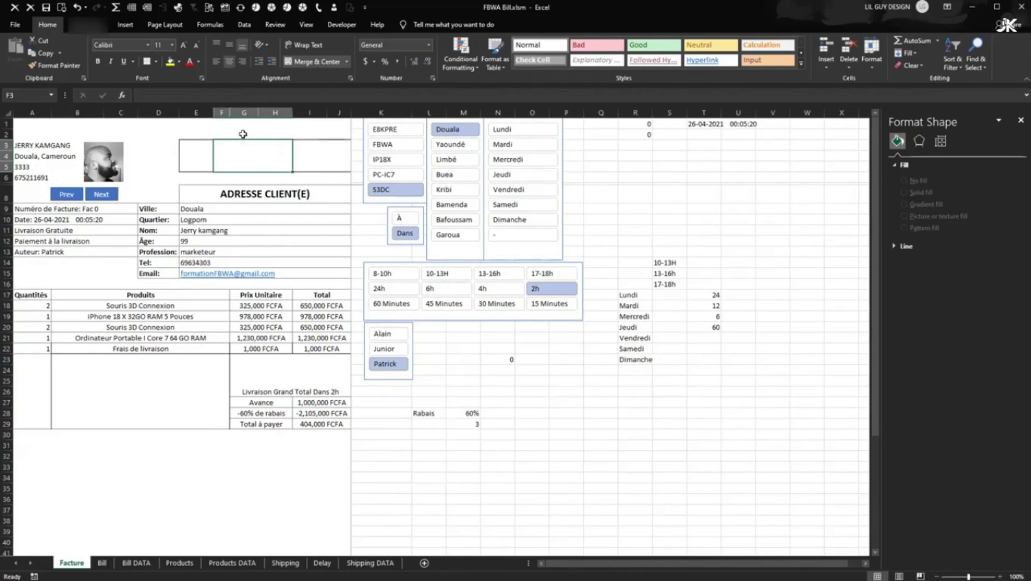
- Unmerge F3:H5 and re-merge the boxes as E3:F5 and G3:H5
left_click(307, 62)
left_click_drag(197, 153, 275, 167)
left_click(301, 62)
left_click(317, 62)
left_click(320, 143)
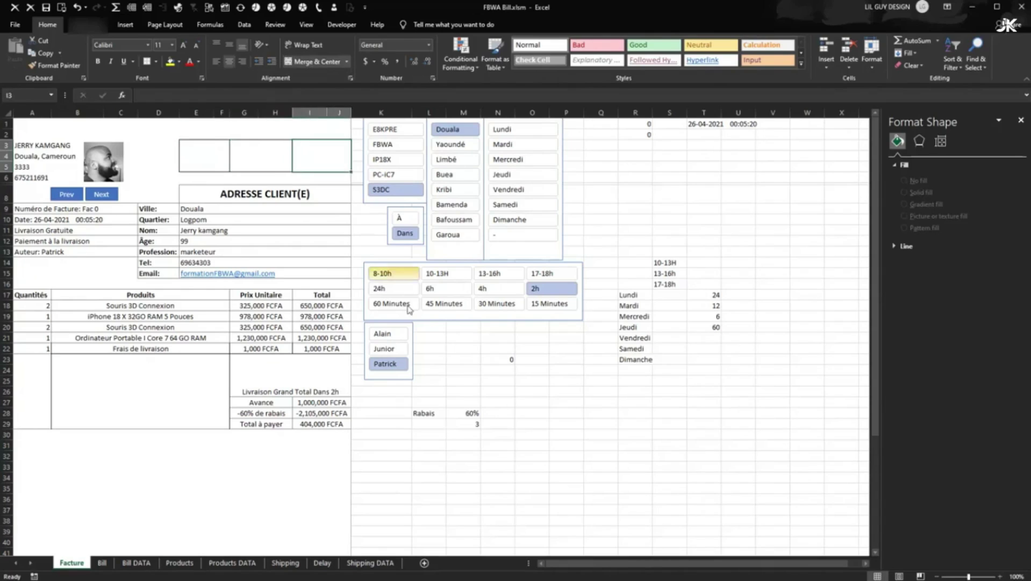
left_click(494, 434)
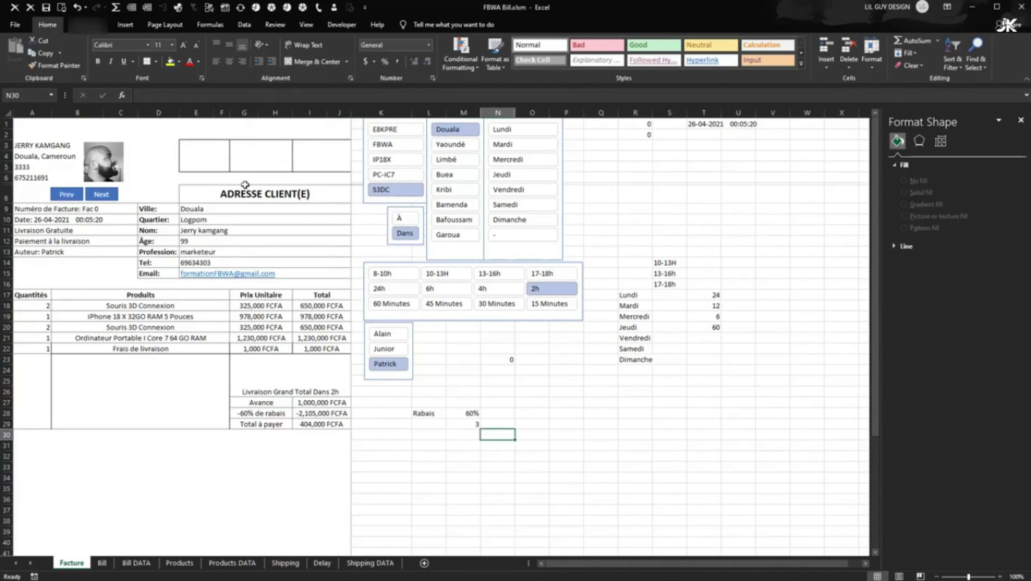
- Set a column under the boxes to width 8.00 and check the invoice in print preview
left_click_drag(230, 111, 291, 113)
left_click(496, 390)
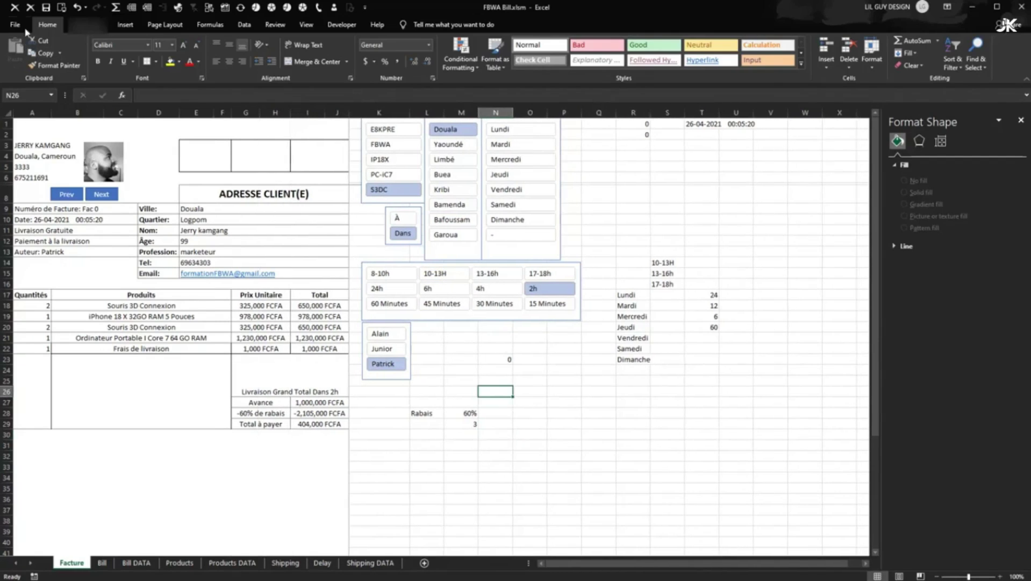
left_click(23, 28)
left_click(60, 211)
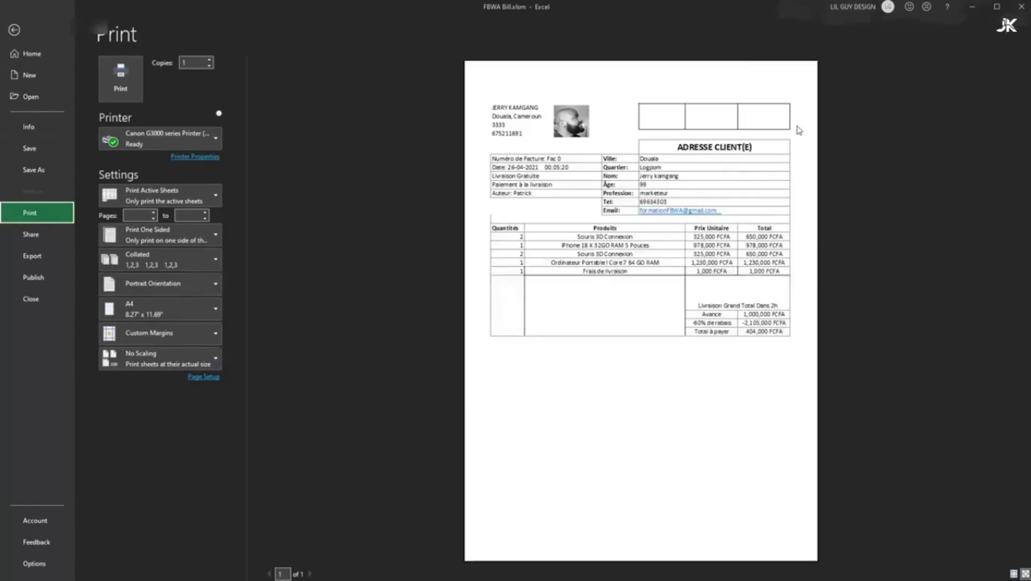
left_click(14, 30)
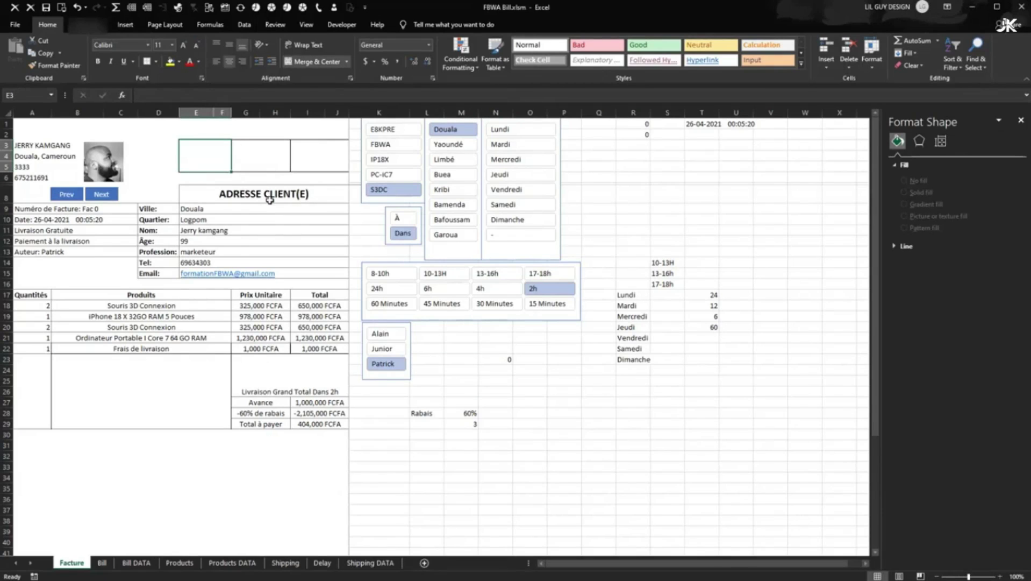
- Start a VLOOKUP in E3 with Bill!A4 as the lookup value
type("=")
left_click(101, 563)
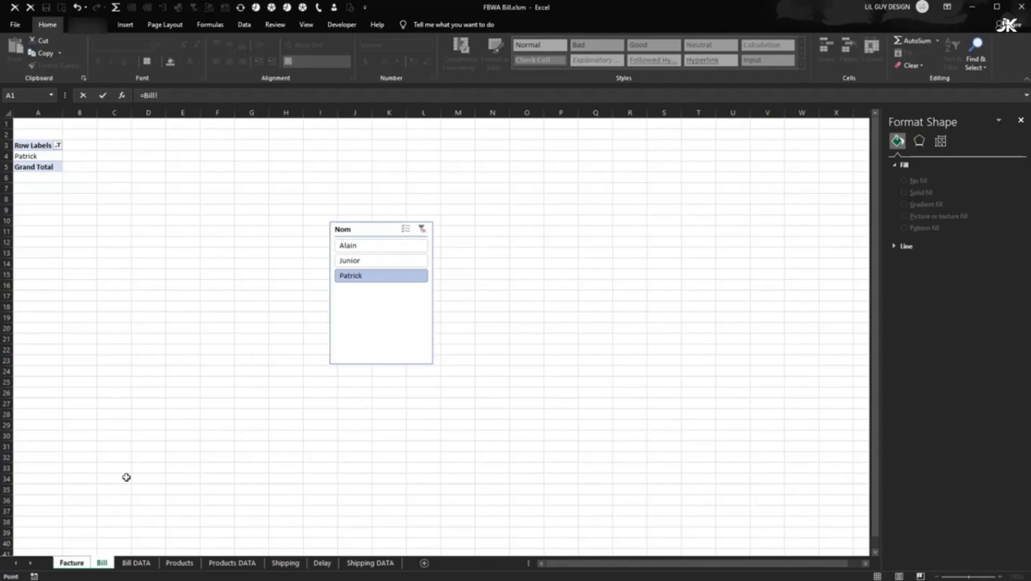
left_click(63, 565)
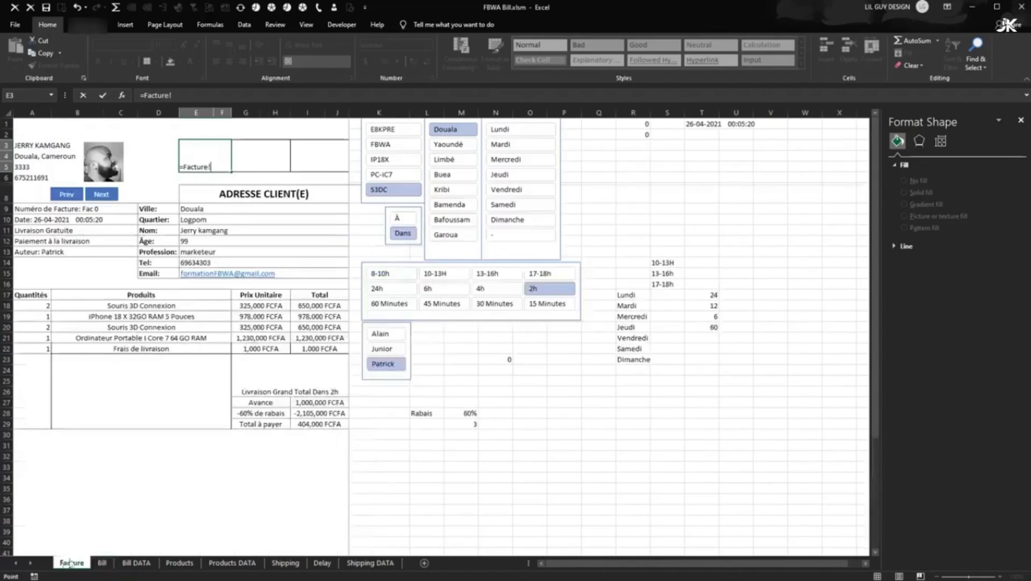
left_click_drag(219, 166, 186, 167)
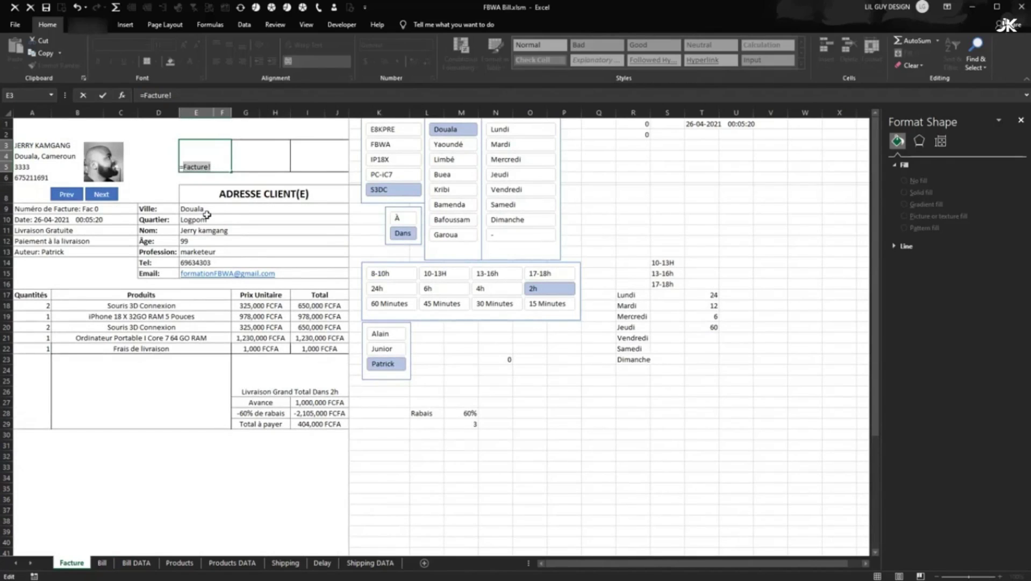
type("vlo")
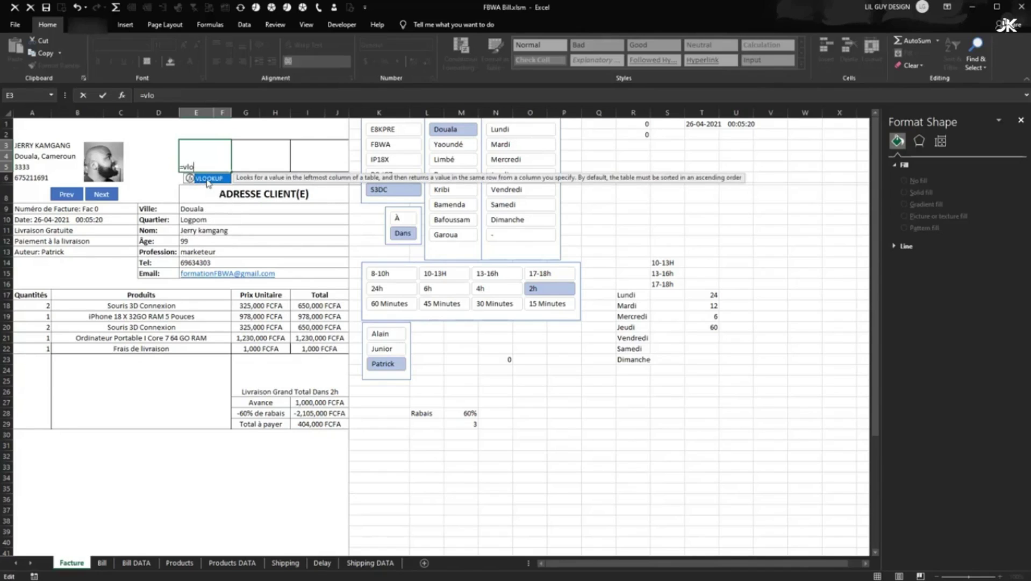
double_click(207, 180)
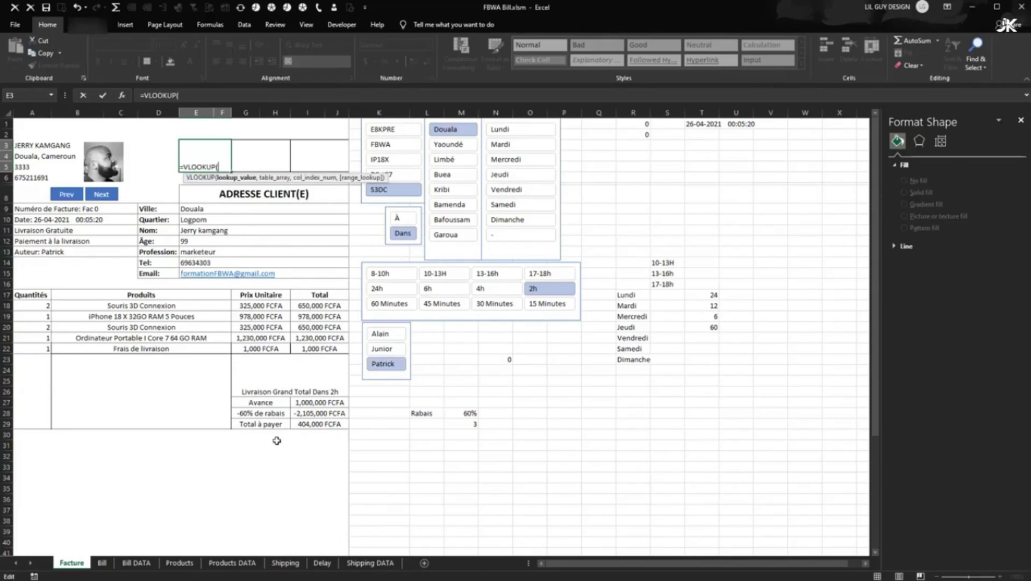
left_click(102, 562)
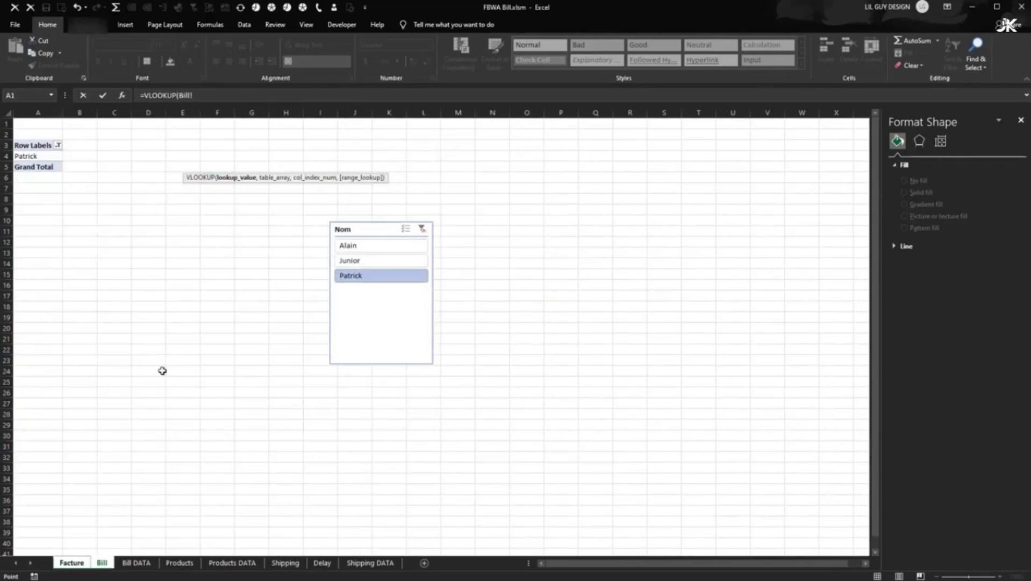
left_click(33, 157)
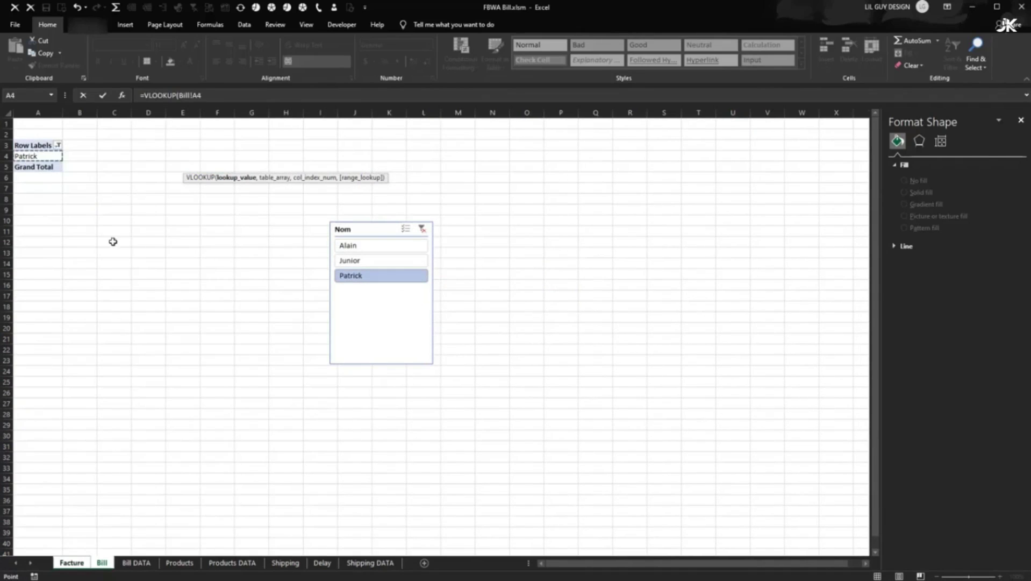
left_click(212, 95)
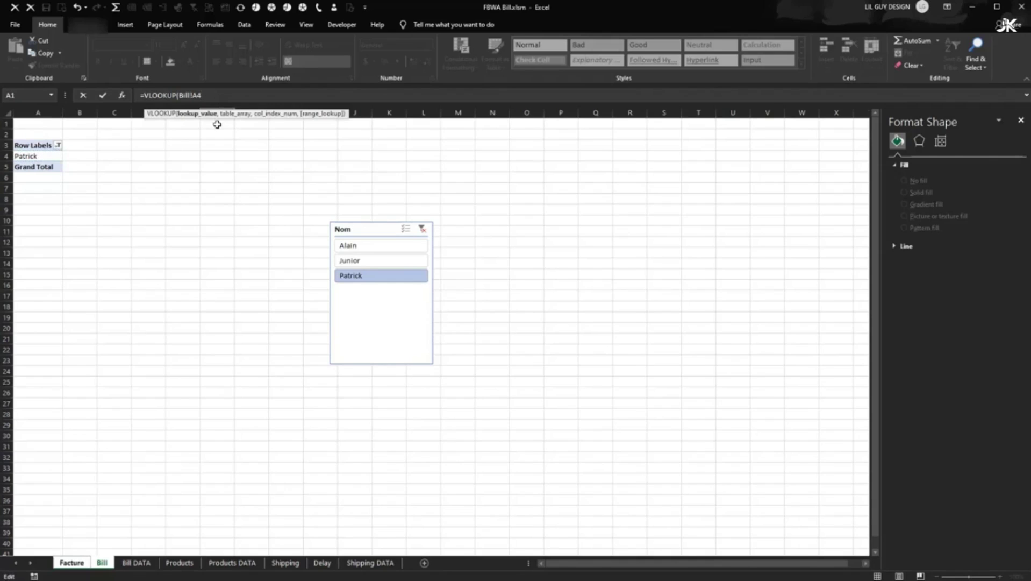
type(",")
- Finish the lookup with 'Bill DATA'!A2:B4, column 2 and FALSE so E3 shows PA
left_click(136, 562)
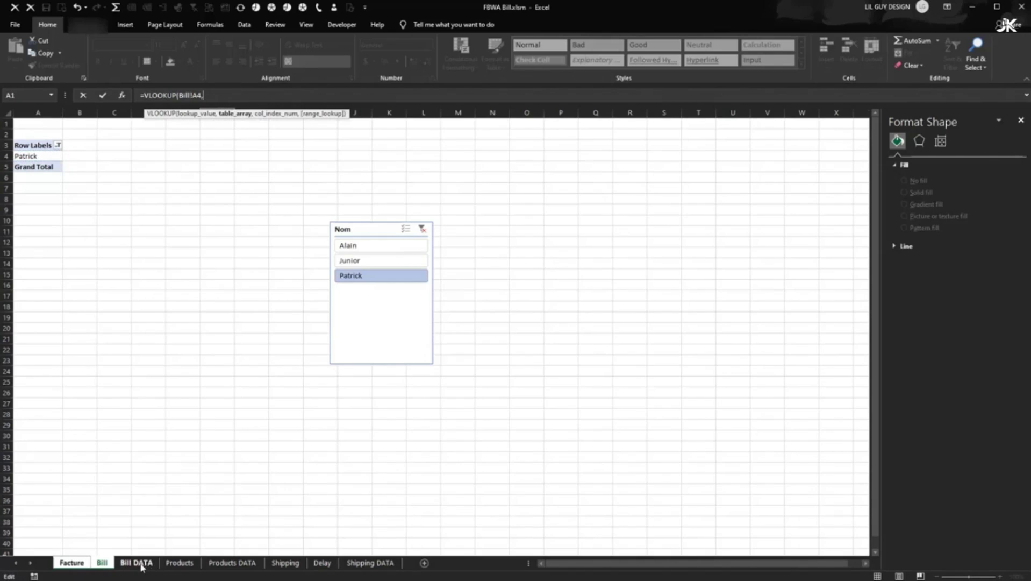
left_click_drag(28, 132, 69, 155)
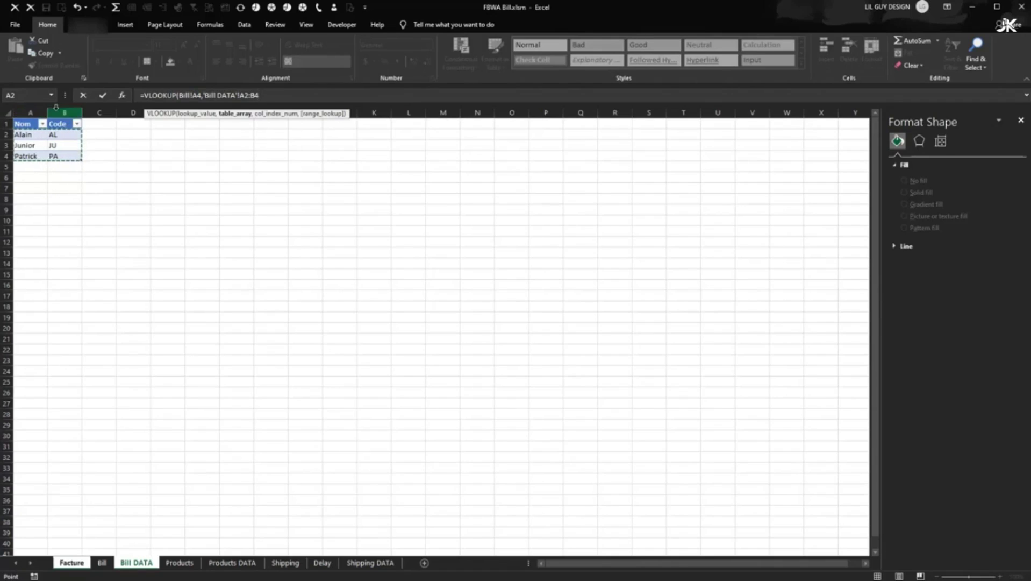
left_click(275, 96)
type(",2")
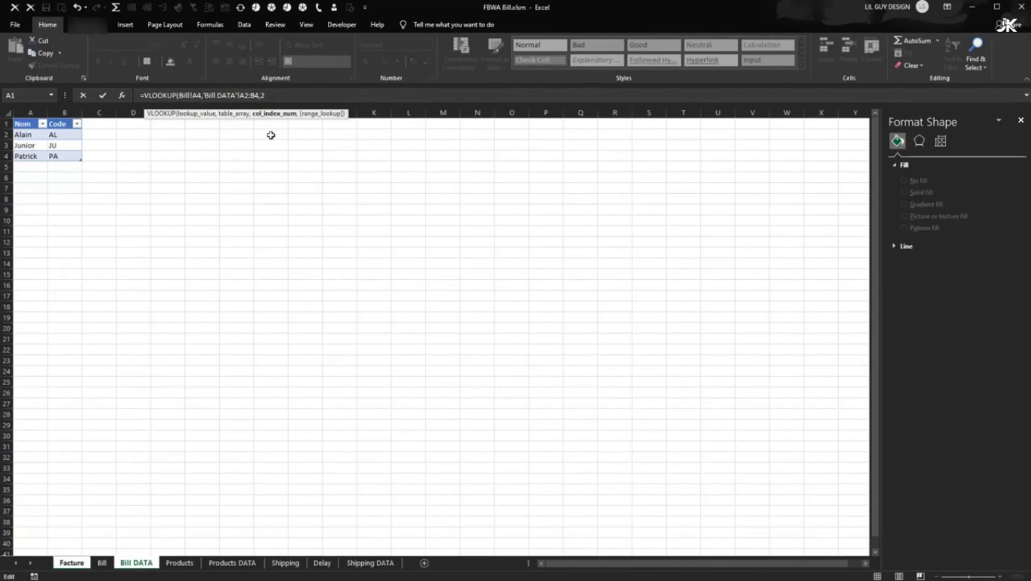
type(",f")
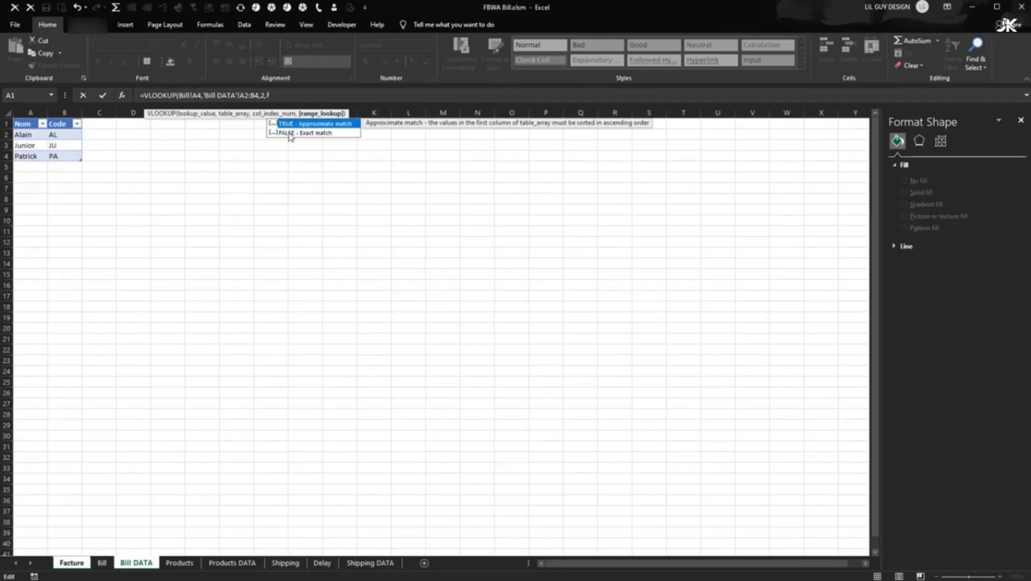
double_click(291, 132)
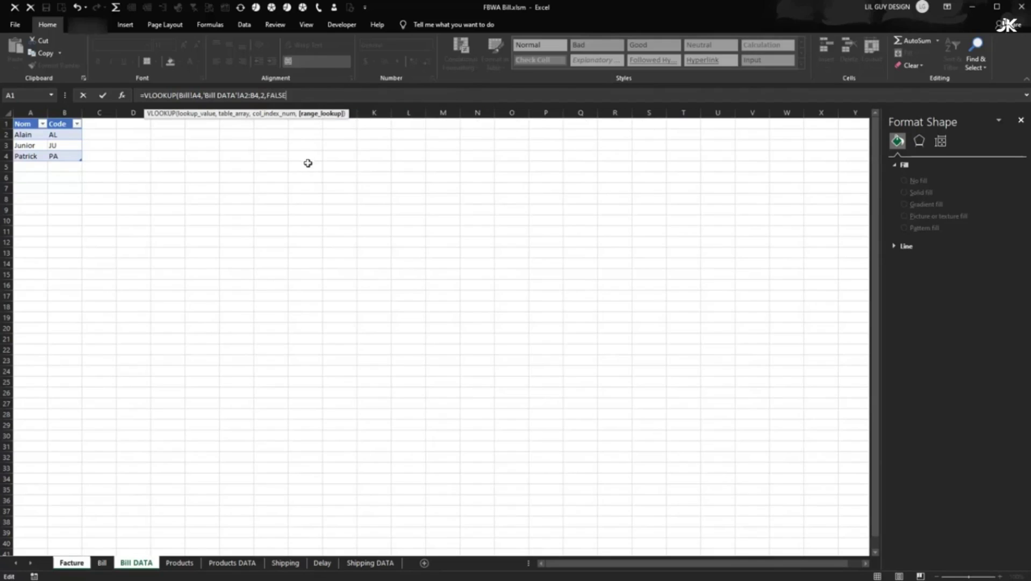
type(")")
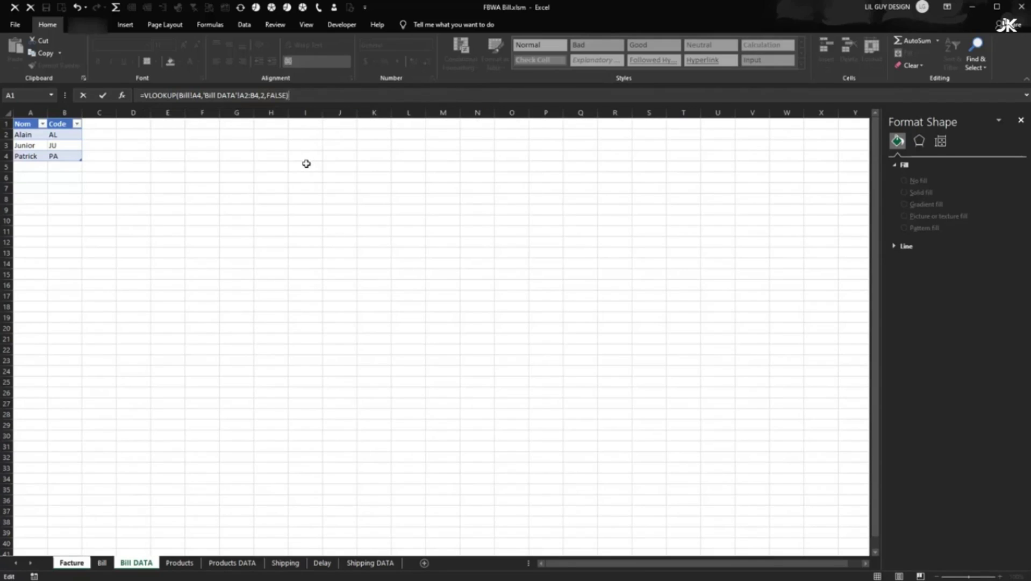
key("Return")
left_click(218, 168)
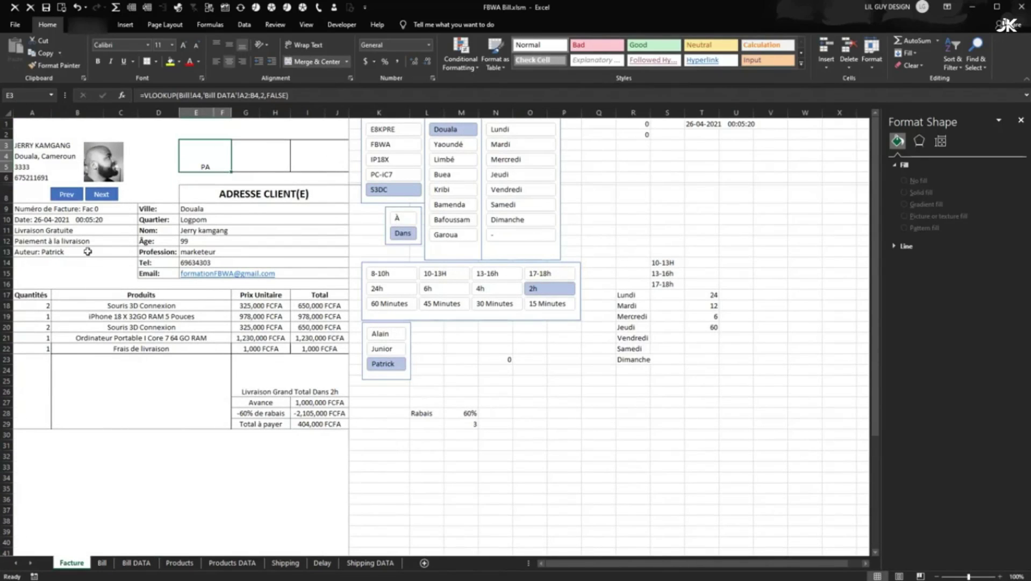
- Set Auteur to Junior in the Nom slicer, then middle-align JU in E3 and enlarge it
left_click(386, 337)
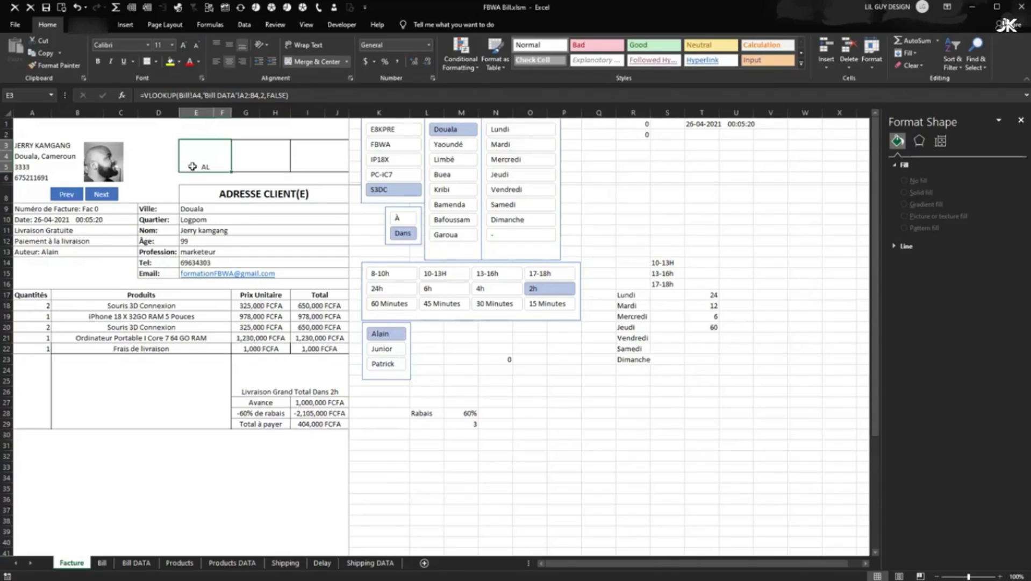
left_click(385, 350)
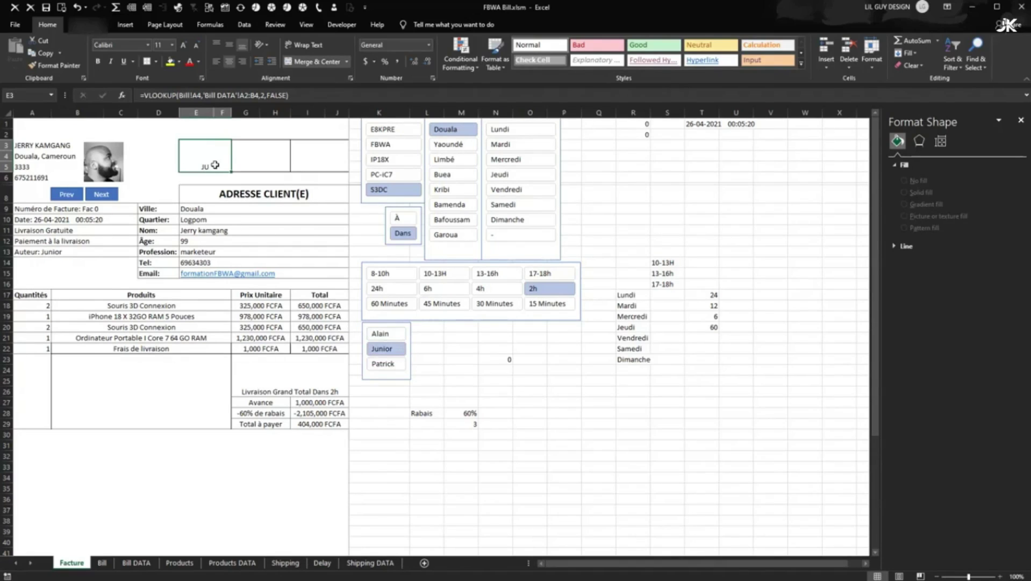
left_click(229, 44)
left_click(183, 45)
left_click(184, 46)
left_click(187, 49)
left_click(187, 48)
left_click(187, 48)
left_click(187, 49)
left_click(187, 48)
left_click(187, 49)
left_click(187, 48)
left_click(187, 48)
left_click(196, 47)
left_click(518, 412)
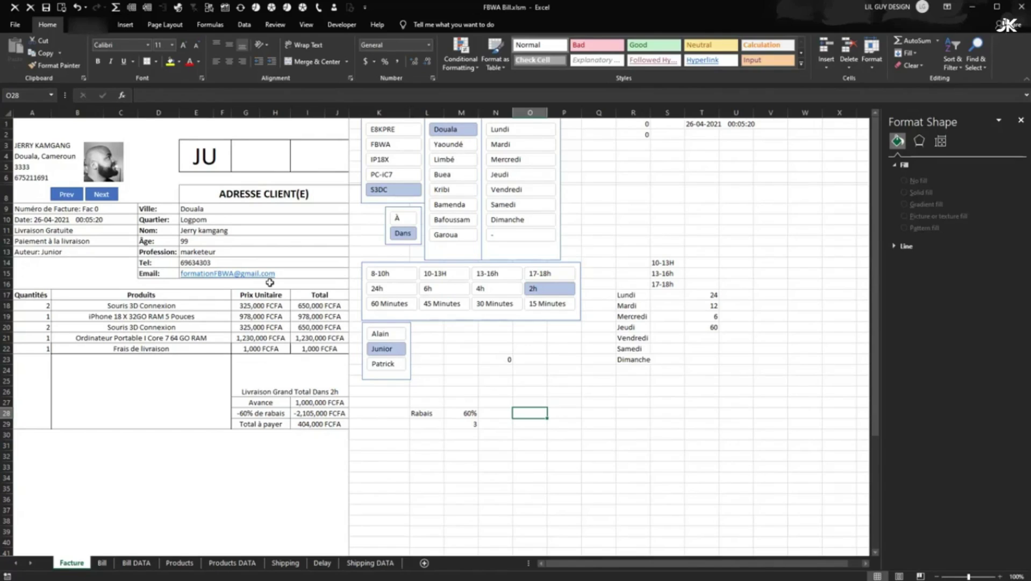
- Merge cells G3:H4 into the second header box
left_click(261, 152)
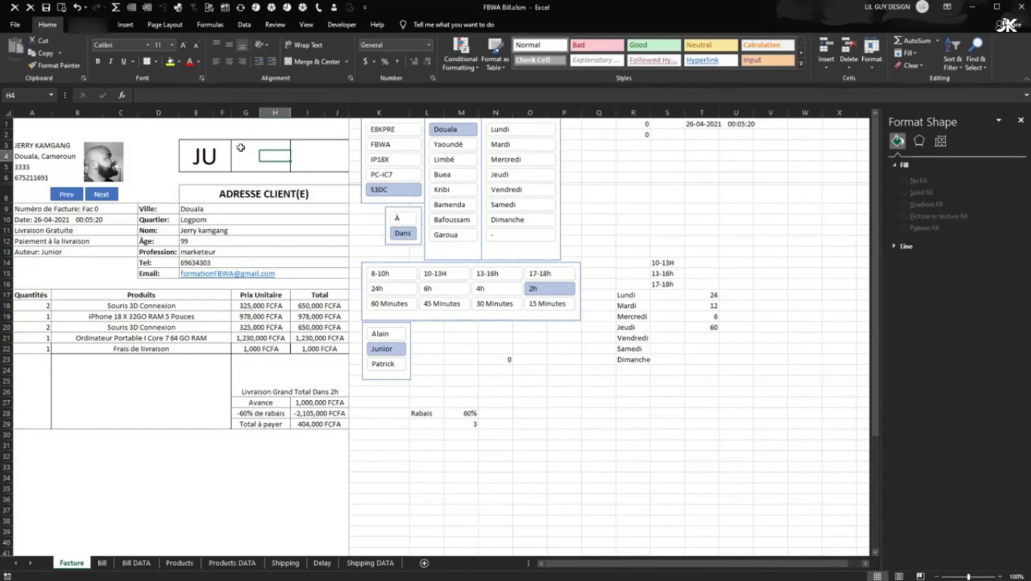
left_click_drag(240, 147, 274, 161)
left_click(316, 65)
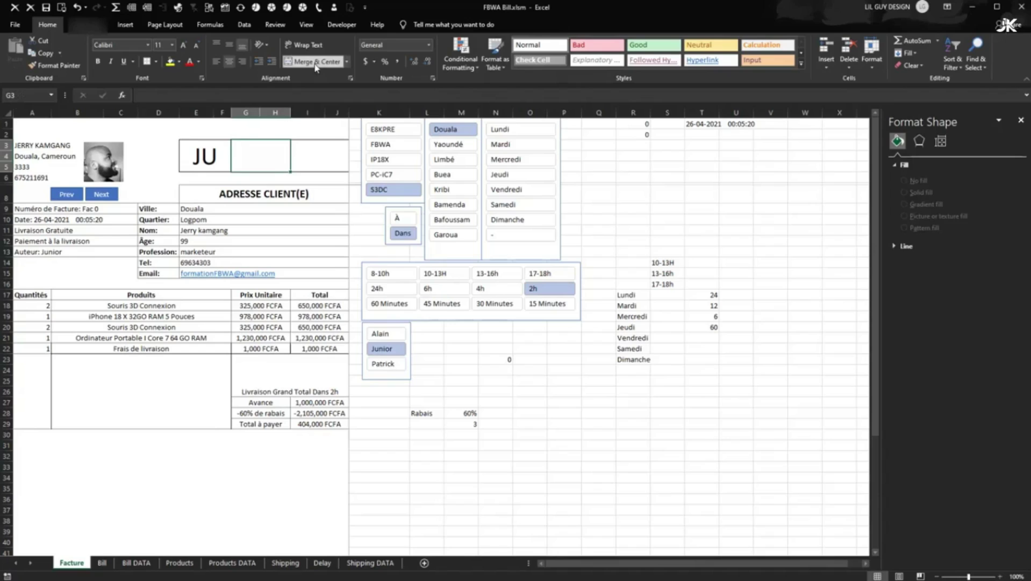
- Advance the invoice number twice and copy the "Fac "&R1 part of the A9 formula
left_click(90, 208)
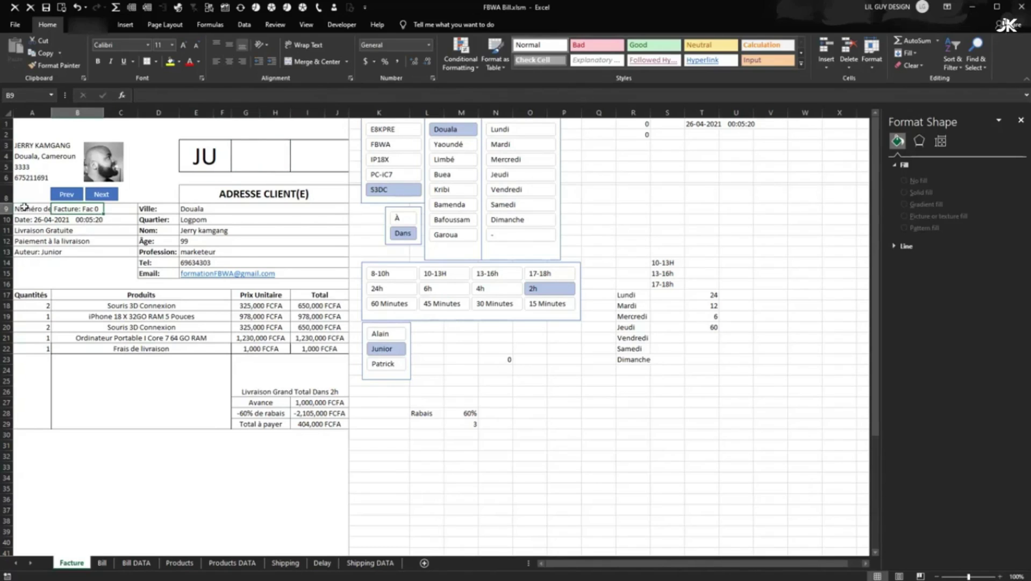
left_click(24, 207)
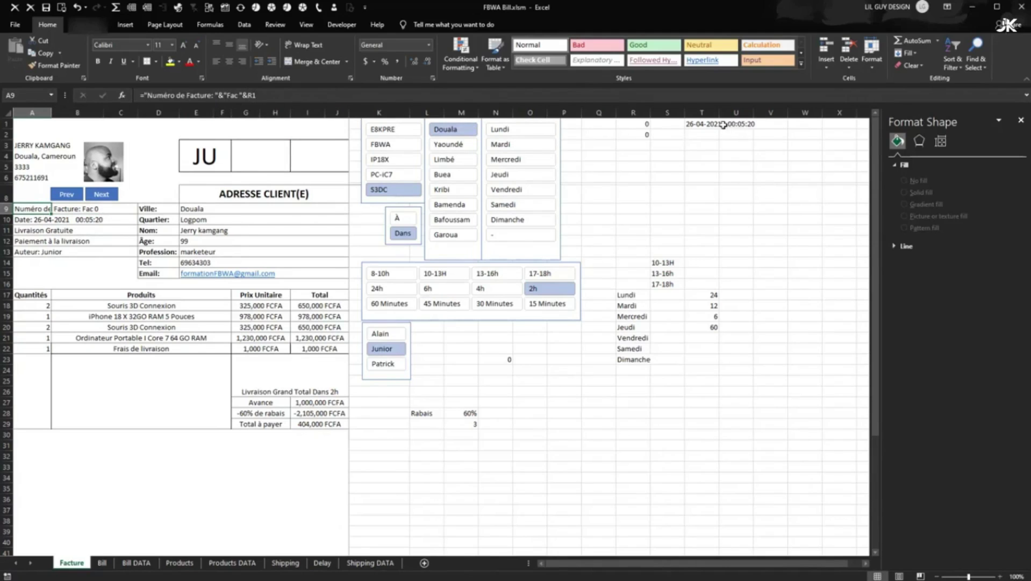
left_click(101, 198)
left_click(101, 198)
left_click(264, 96)
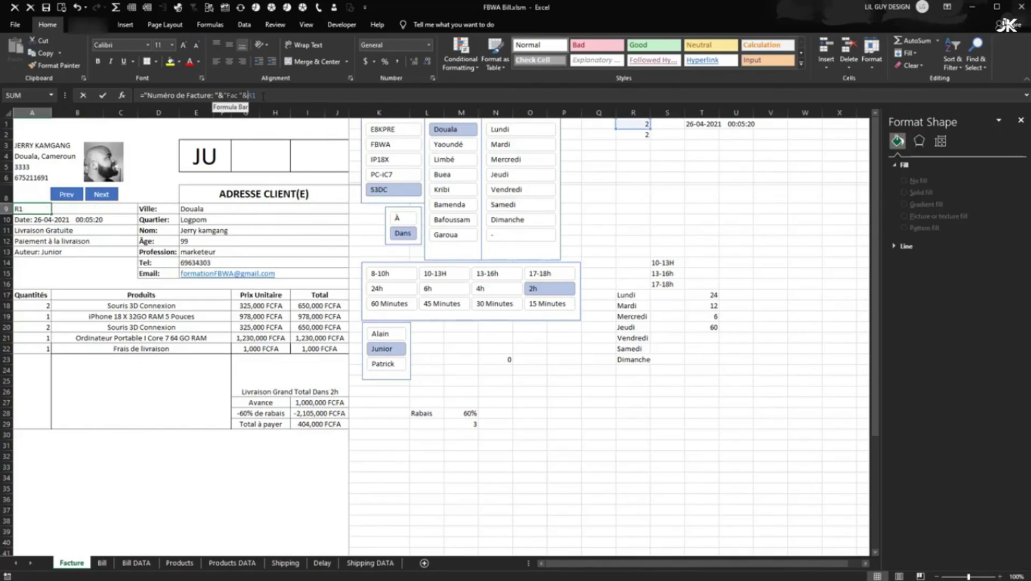
right_click(240, 95)
left_click(282, 129)
key("Return")
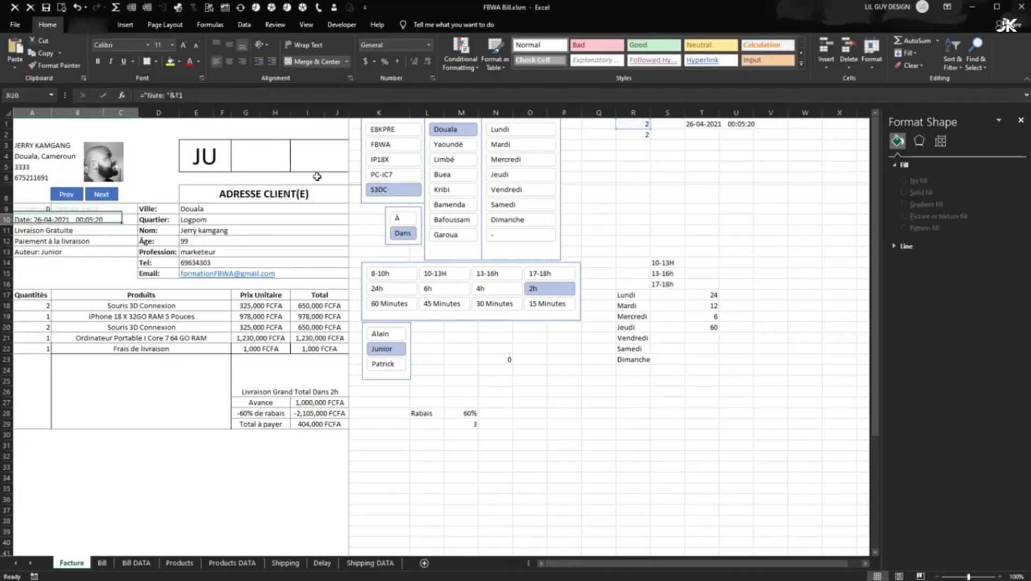
- Enter ="Fac "&R1 in G3 so the box shows Fac 2
left_click(264, 157)
left_click(168, 95)
right_click(170, 95)
left_click(185, 143)
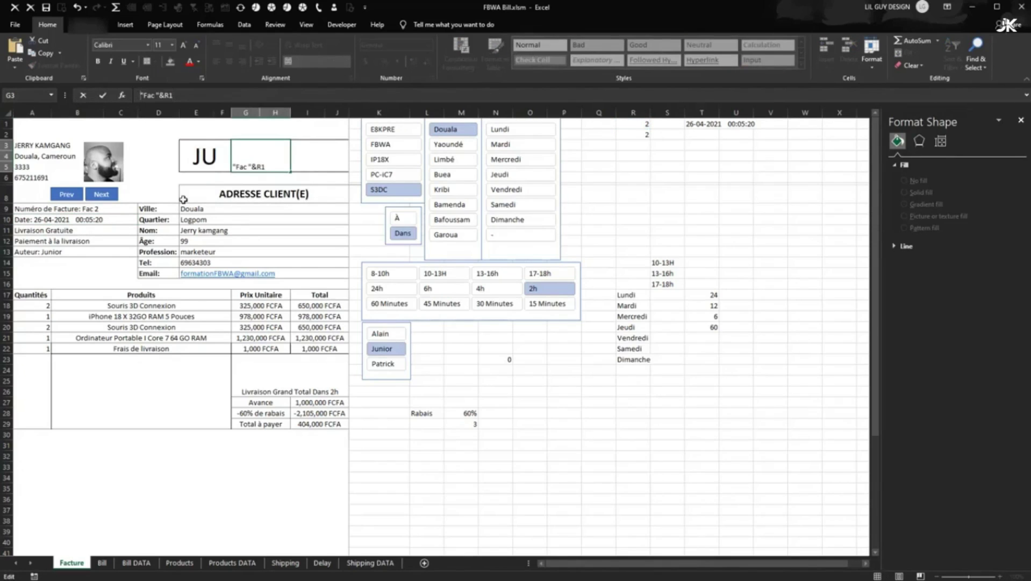
key("Return")
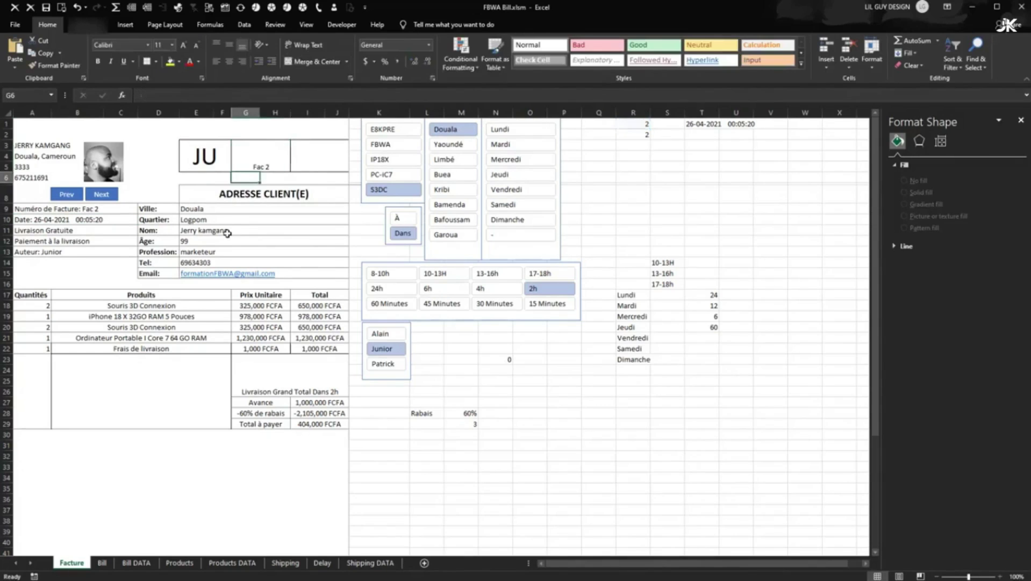
- Middle-align Fac 2 and raise it to 18 pt, then reopen G3's formula
left_click(259, 162)
left_click(229, 44)
left_click(183, 46)
left_click(182, 46)
left_click(183, 46)
left_click(183, 46)
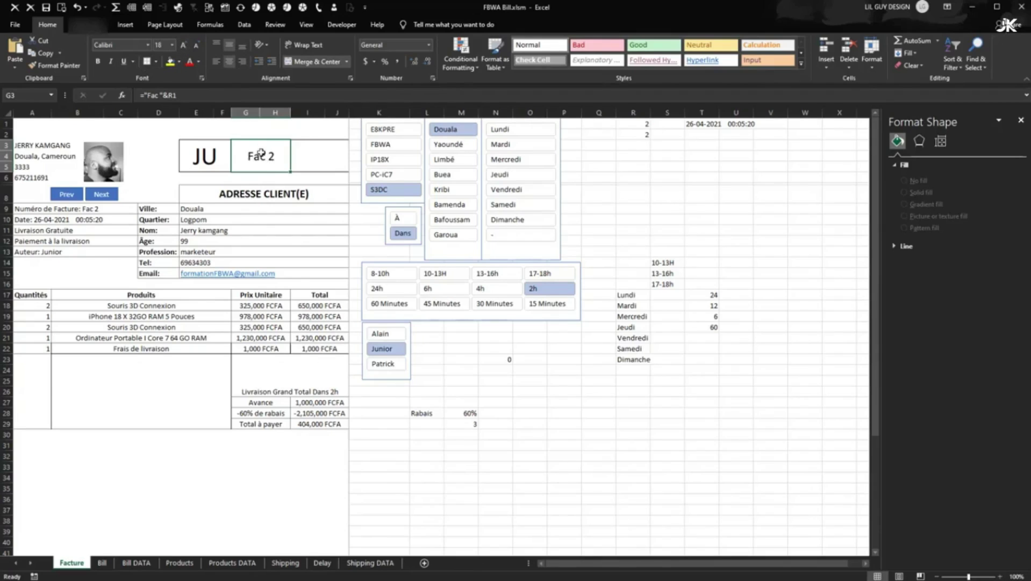
double_click(239, 153)
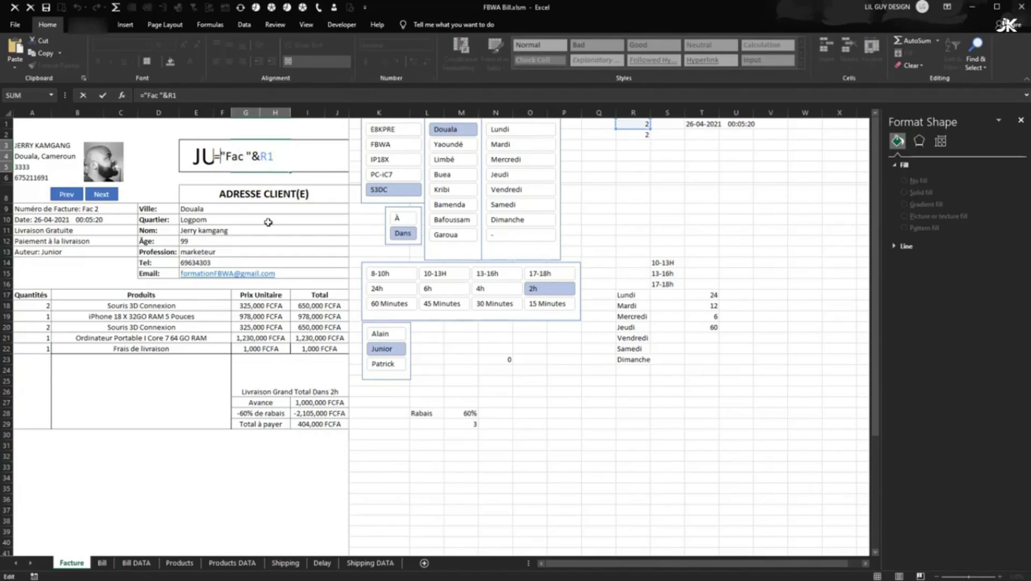
- Wrap the G3 formula as =UPPER("Fac "&R1) so it reads FAC 2
type("upp")
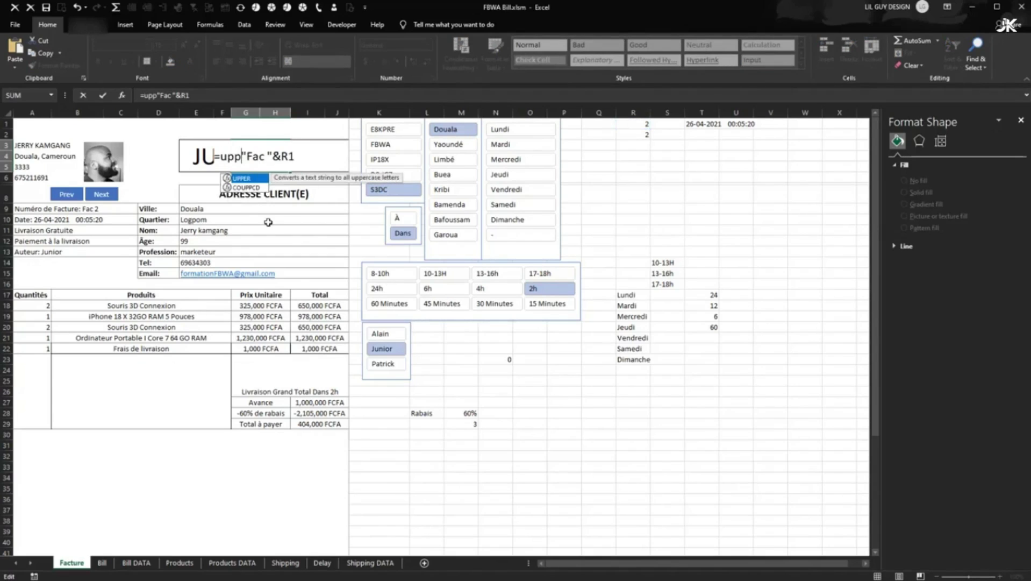
double_click(244, 178)
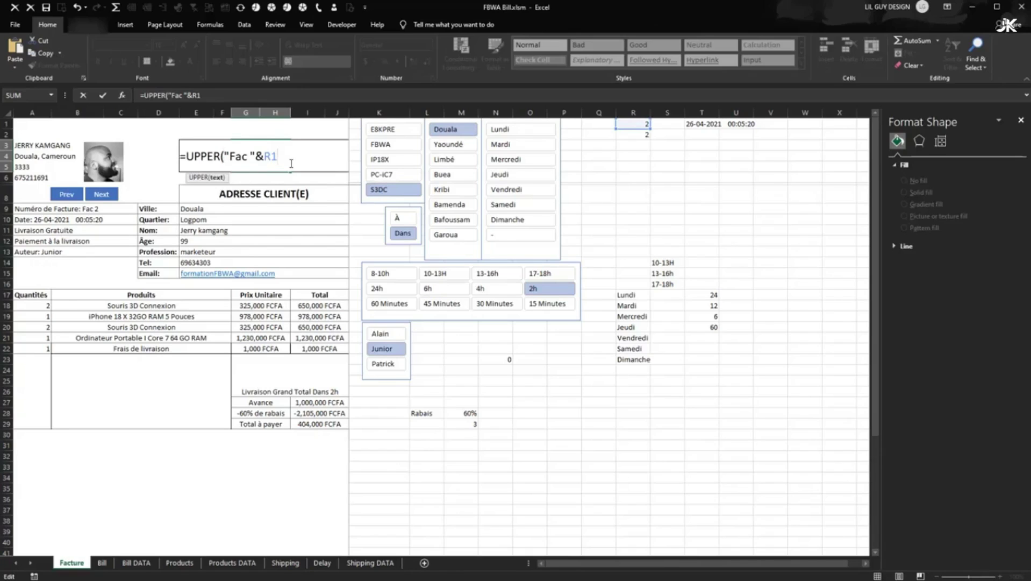
type(")")
key("Return")
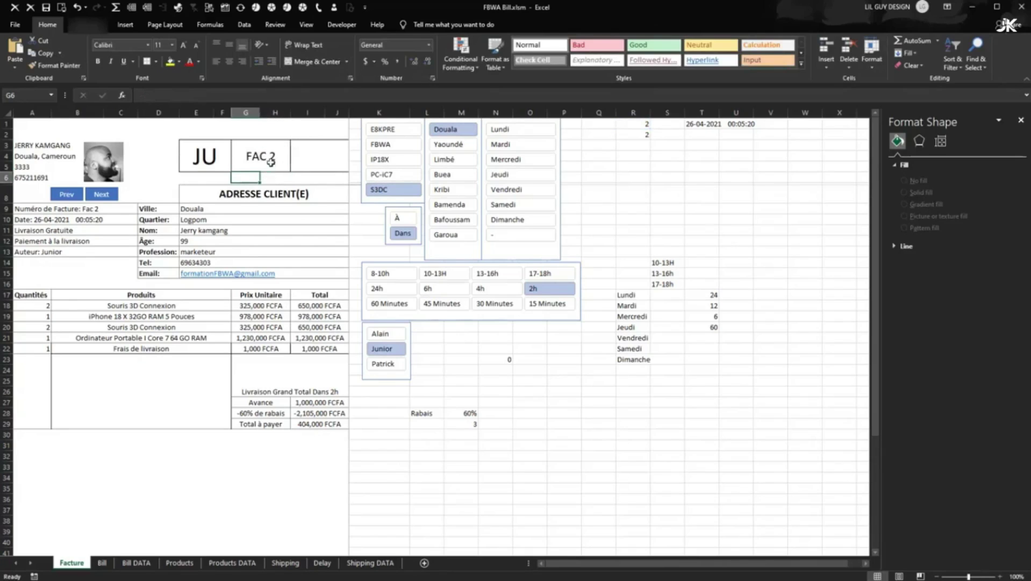
- Enlarge FAC 2 to 36 pt to match the JU box
left_click(271, 161)
left_click(197, 153)
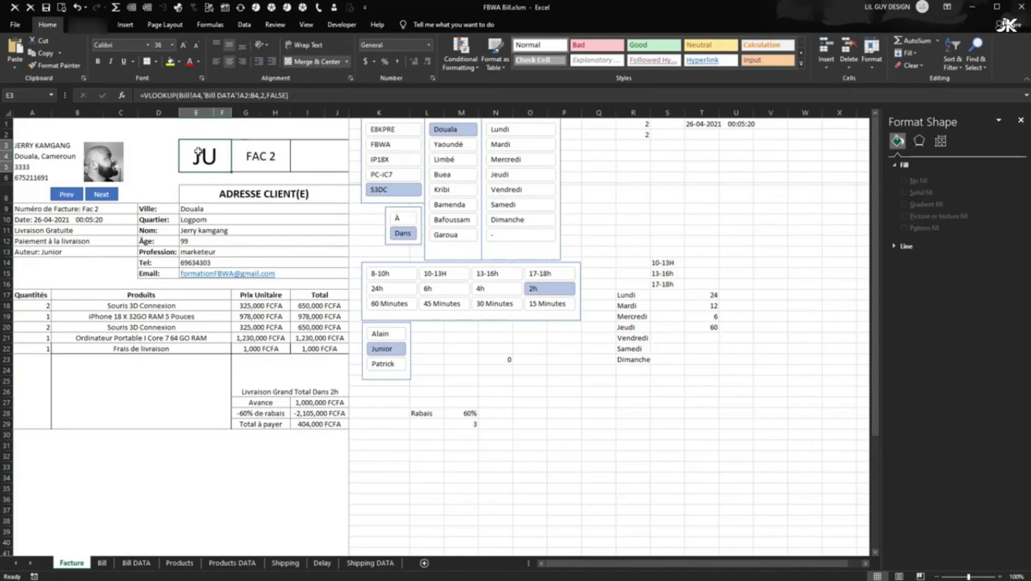
left_click(261, 155)
left_click(183, 46)
left_click(184, 46)
left_click(185, 46)
left_click(184, 47)
left_click(185, 46)
left_click(185, 46)
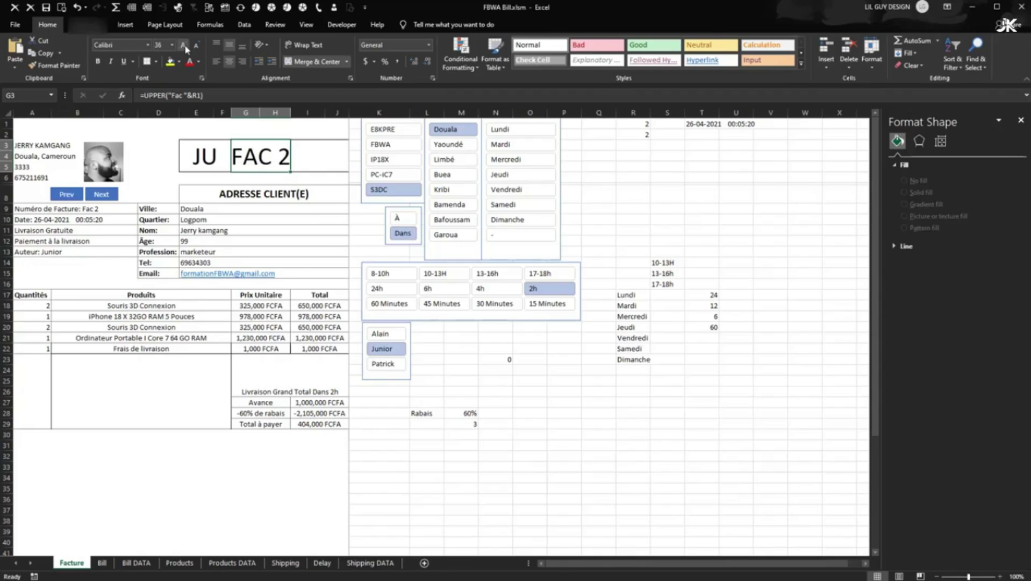
- Set the R2 invoice counter to 10 and advance to FAC 1001
left_click(636, 143)
left_click(642, 133)
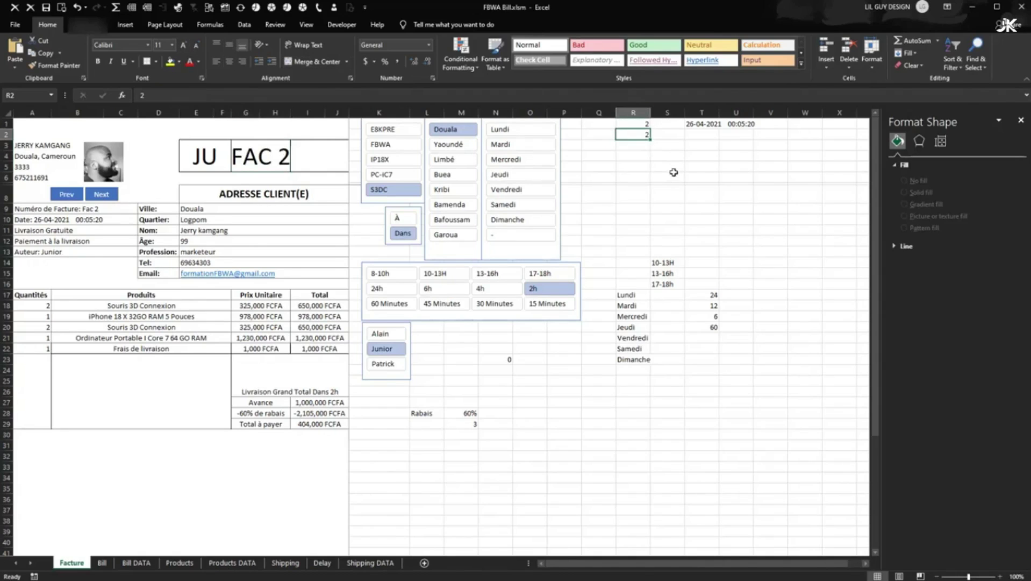
type("1000")
left_click(688, 188)
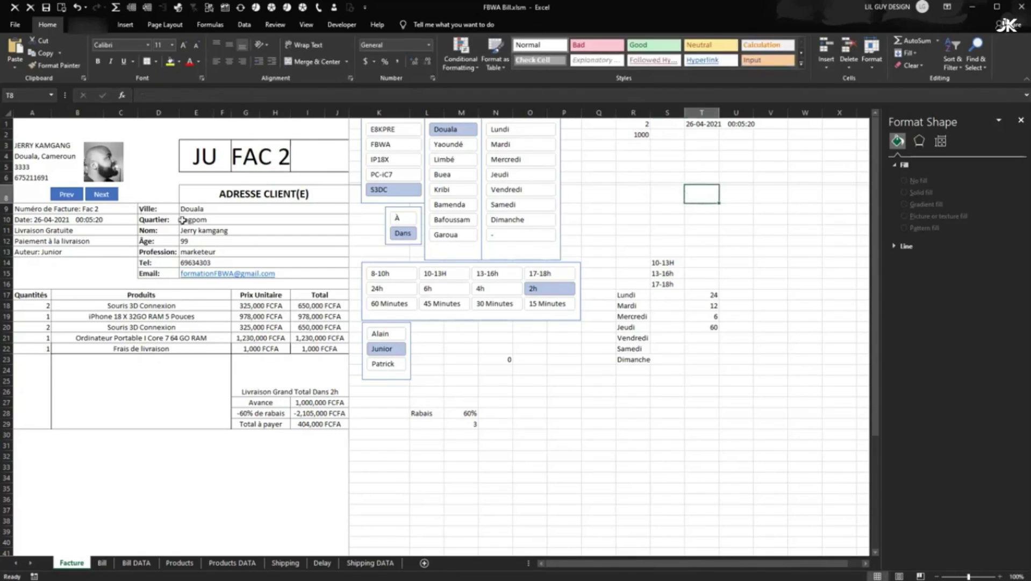
left_click(114, 197)
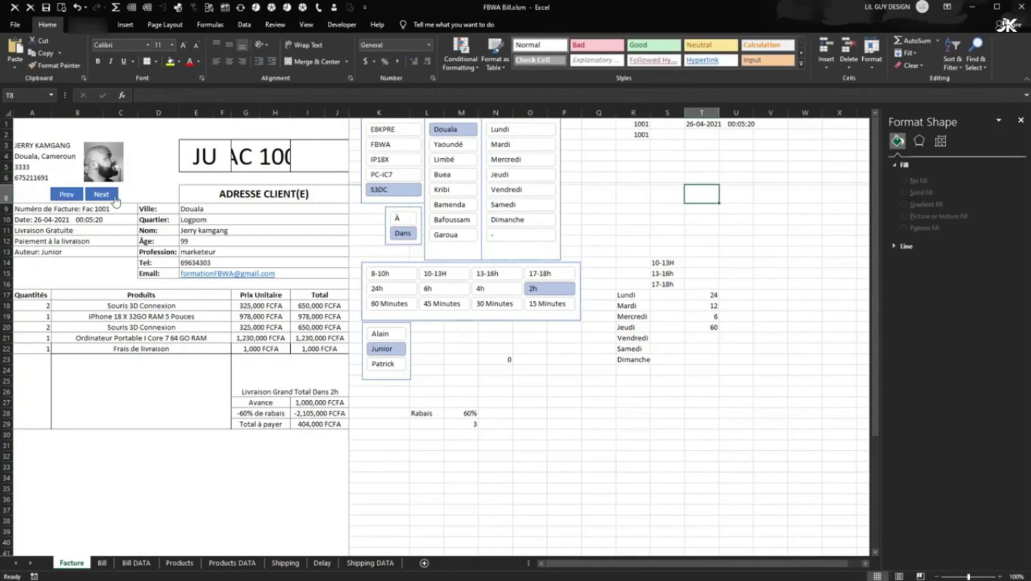
- Shrink the invoice-number text to 22 pt so FAC 1001 fits
left_click(275, 155)
left_click(195, 45)
left_click(195, 46)
left_click(196, 45)
left_click(196, 45)
left_click(195, 45)
left_click(195, 46)
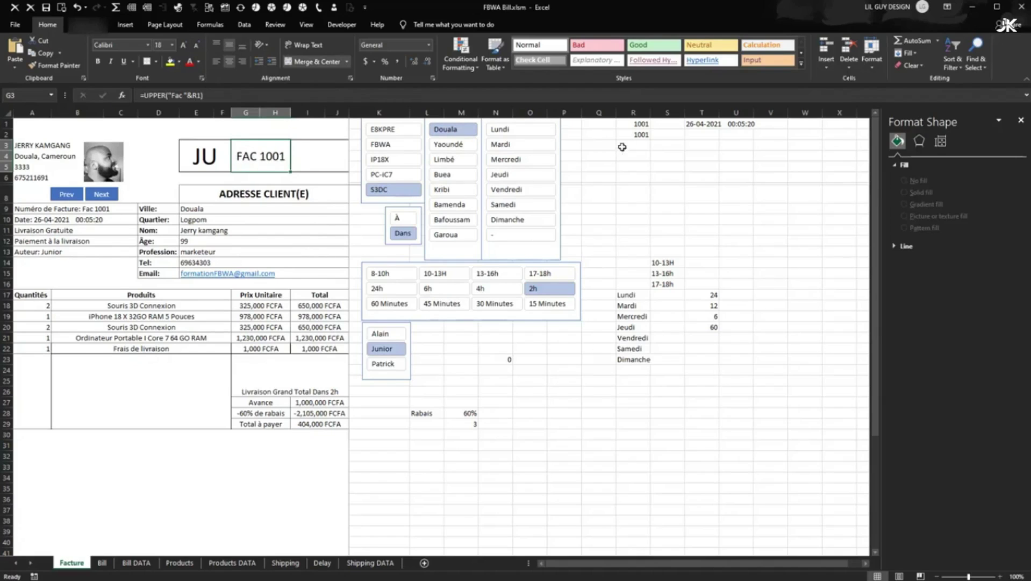
- Reset the R2 counter and test Next/Prev, ending the invoice number at FAC 0
double_click(641, 134)
type("0")
left_click(703, 168)
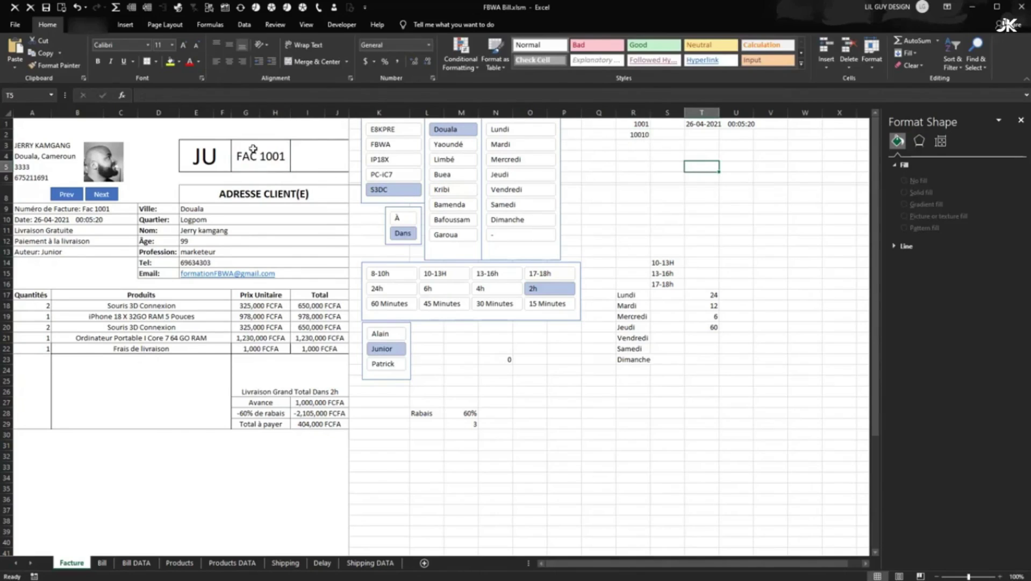
left_click(117, 194)
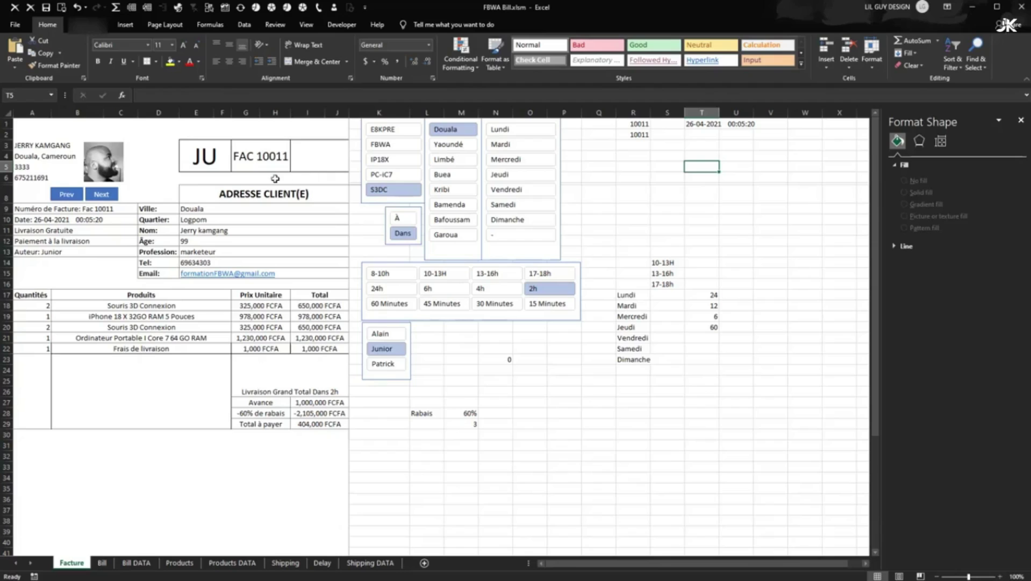
left_click(640, 136)
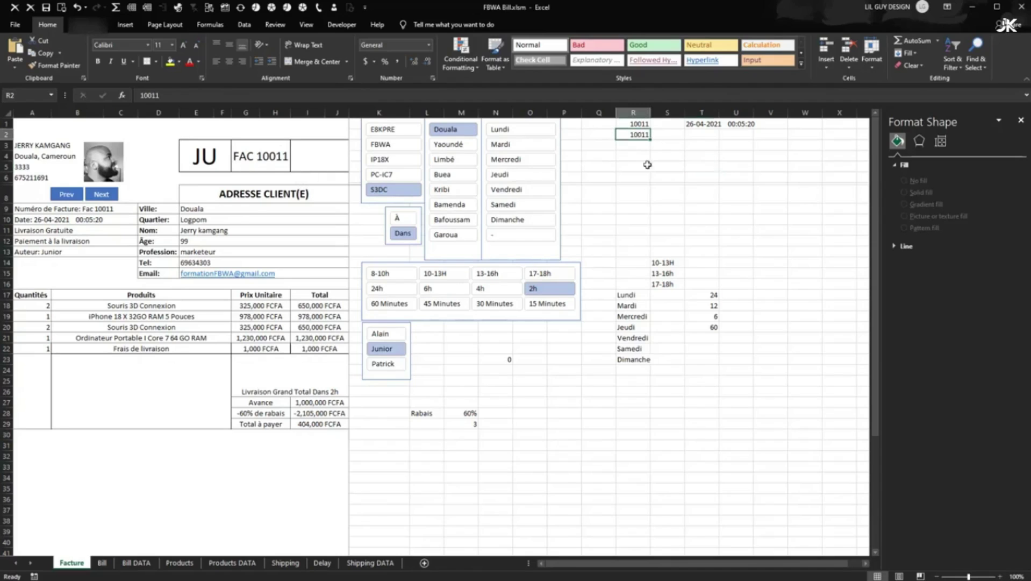
left_click(678, 209)
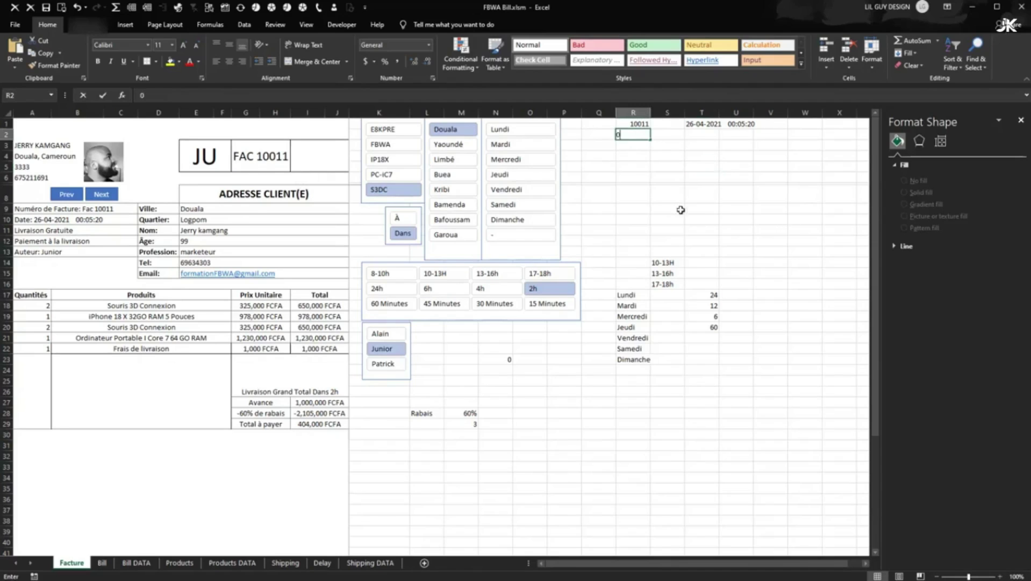
left_click(100, 197)
left_click(76, 198)
left_click(94, 198)
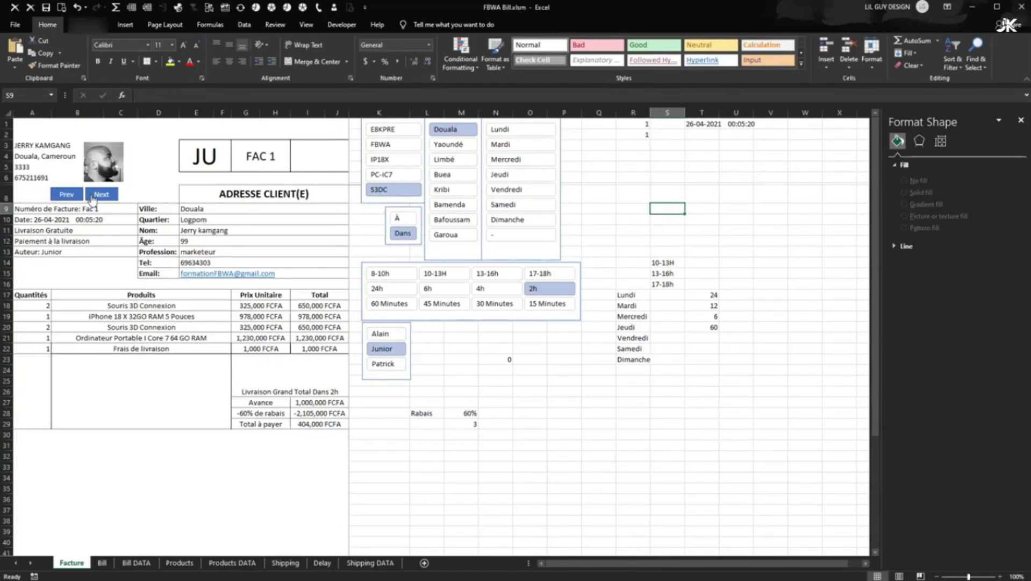
triple_click(94, 198)
left_click(92, 198)
double_click(62, 197)
left_click(64, 194)
- Check the date formula in A10 and the date in T1, then select the third header box
left_click(309, 162)
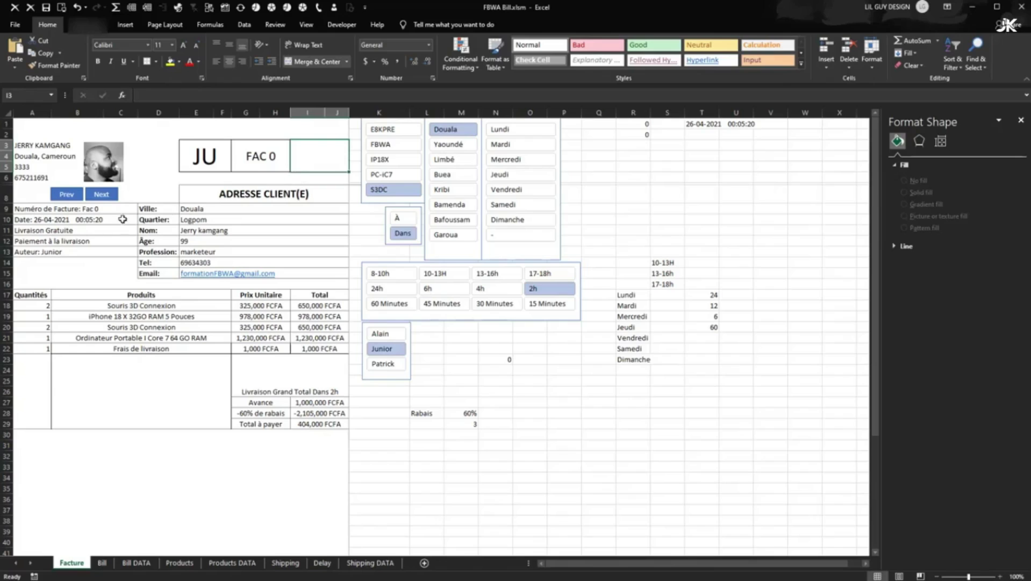
left_click(52, 218)
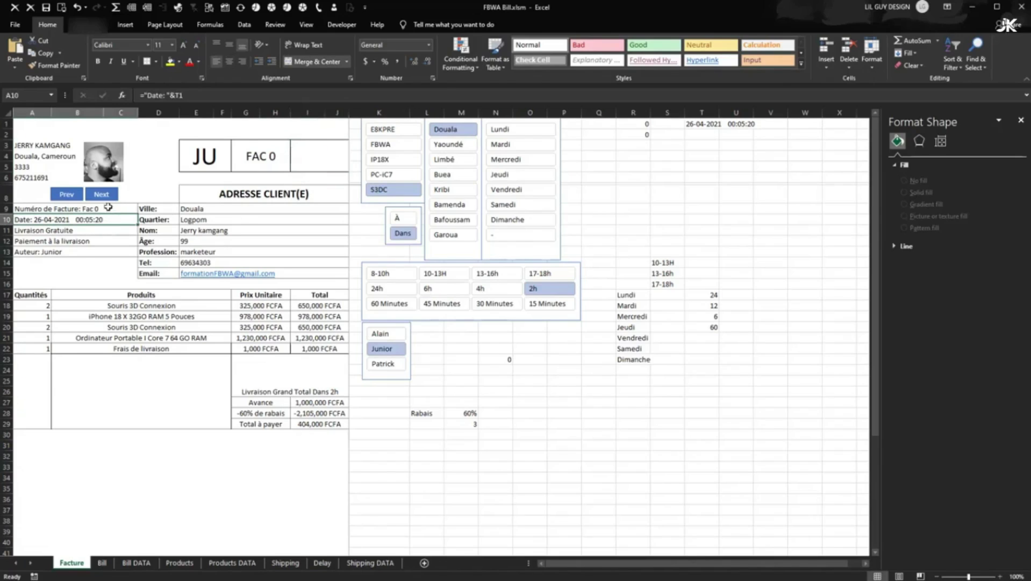
left_click(705, 125)
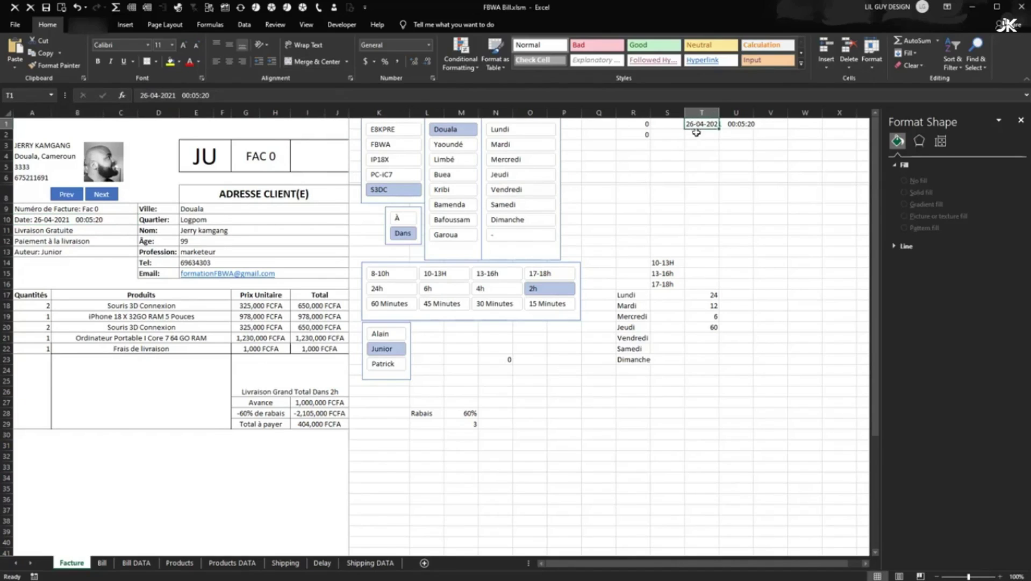
left_click(312, 157)
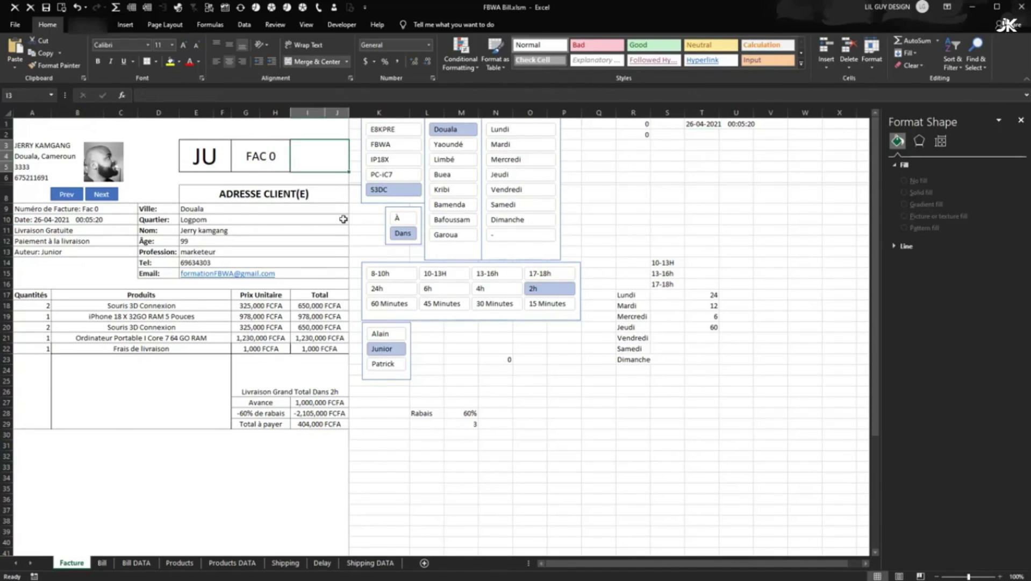
- Enter =LEFT(T1,2) in the third header box so it shows 26
left_click(152, 96)
type("=left")
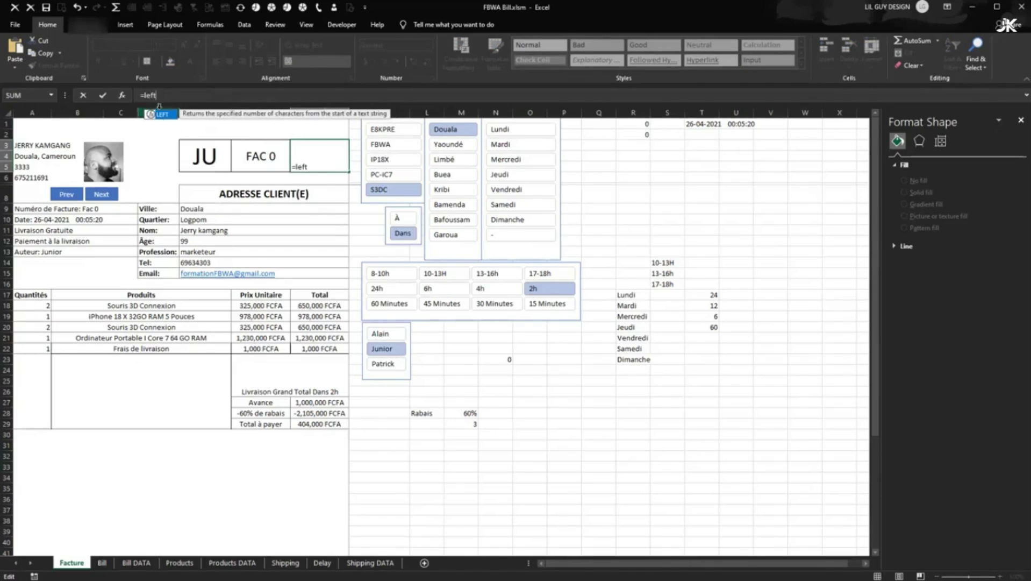
double_click(163, 120)
left_click(295, 164)
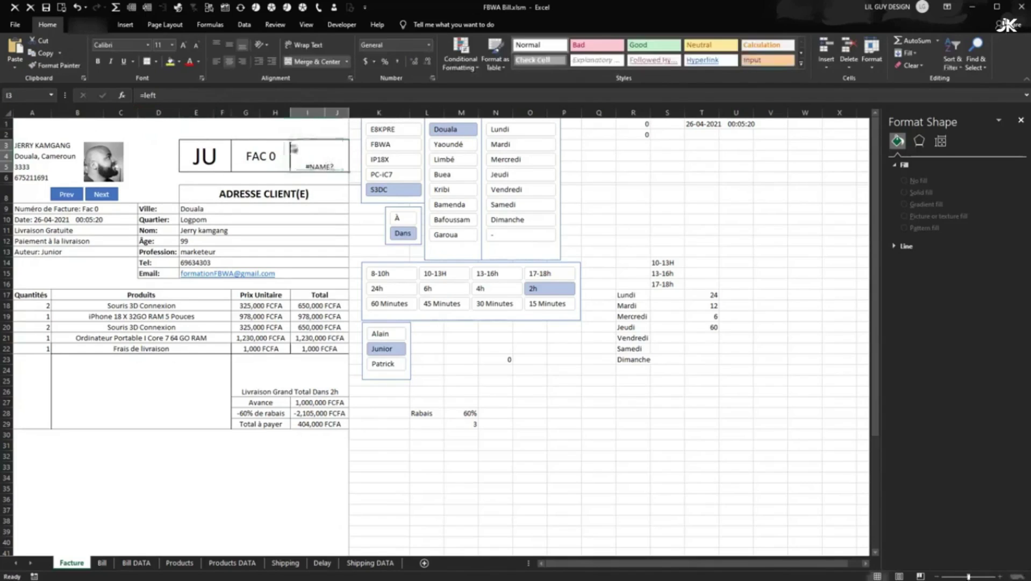
left_click(195, 96)
key("BackSpace")
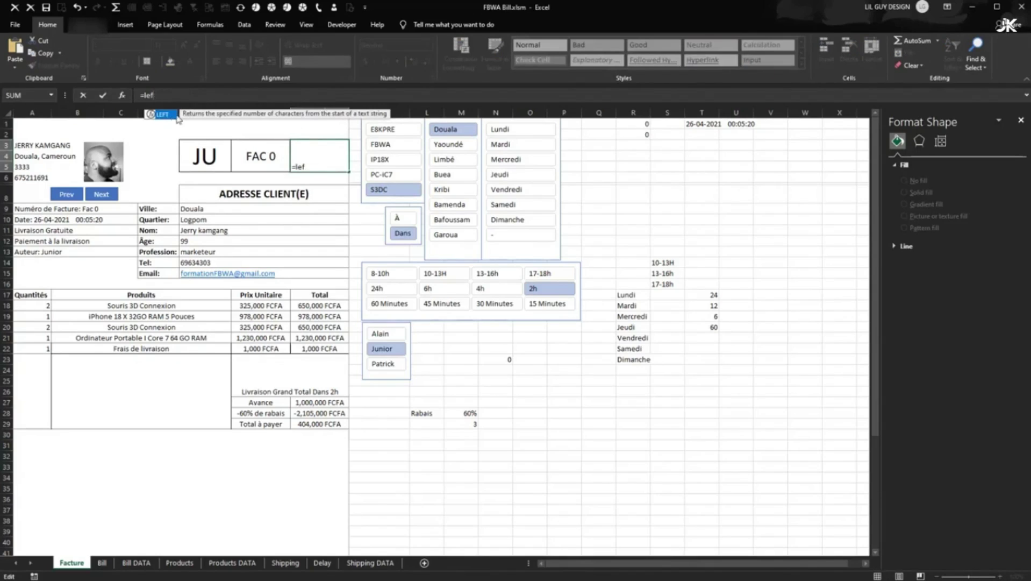
double_click(163, 116)
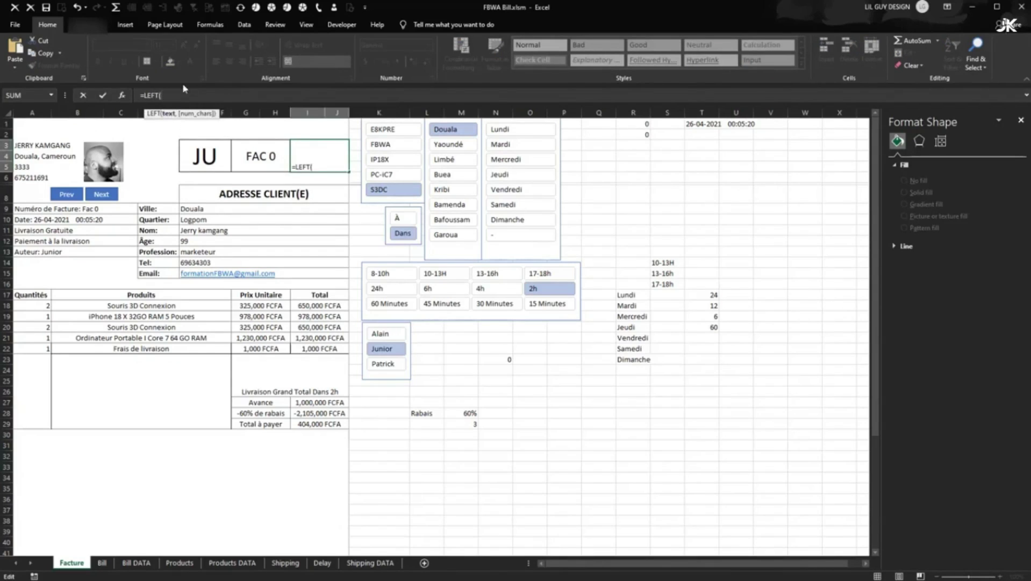
left_click(693, 124)
type(",2")
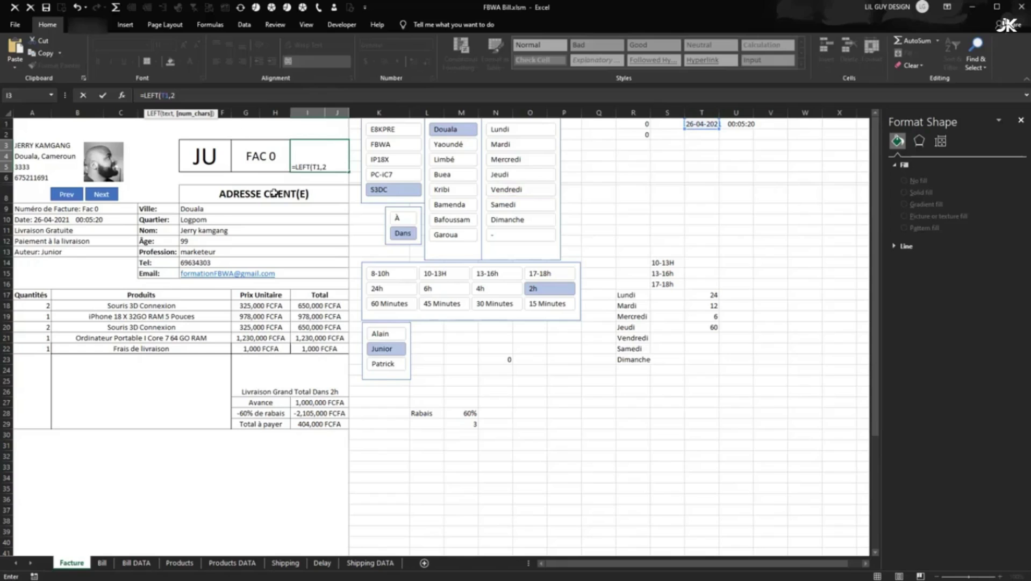
type(")")
key("Return")
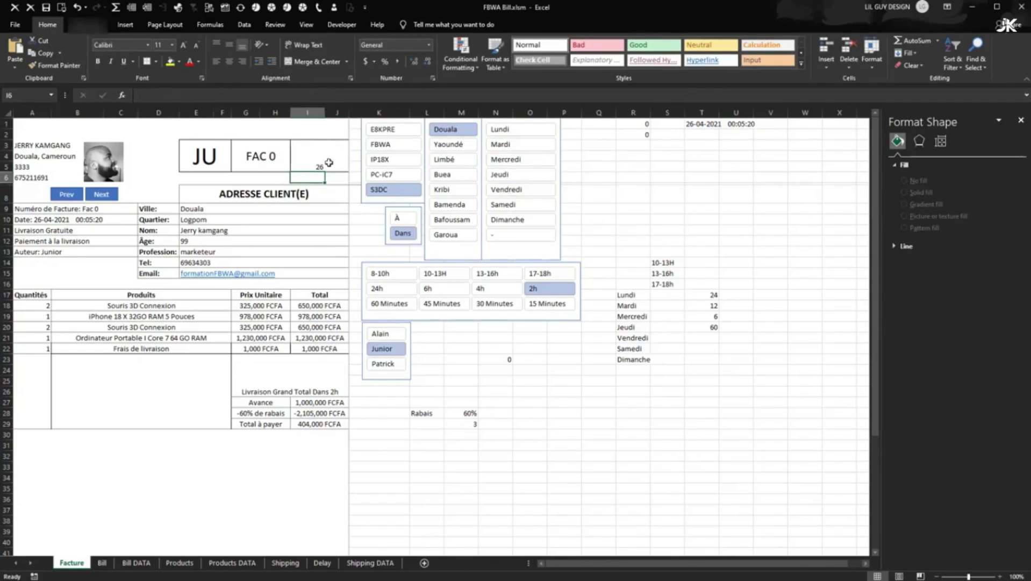
- Enlarge 26 to 36 pt and centre it vertically in its box
left_click(310, 158)
left_click(186, 44)
left_click(186, 44)
left_click(186, 44)
left_click(185, 45)
left_click(185, 46)
left_click(186, 45)
left_click(185, 46)
left_click(185, 47)
left_click(186, 46)
left_click(185, 45)
left_click(196, 46)
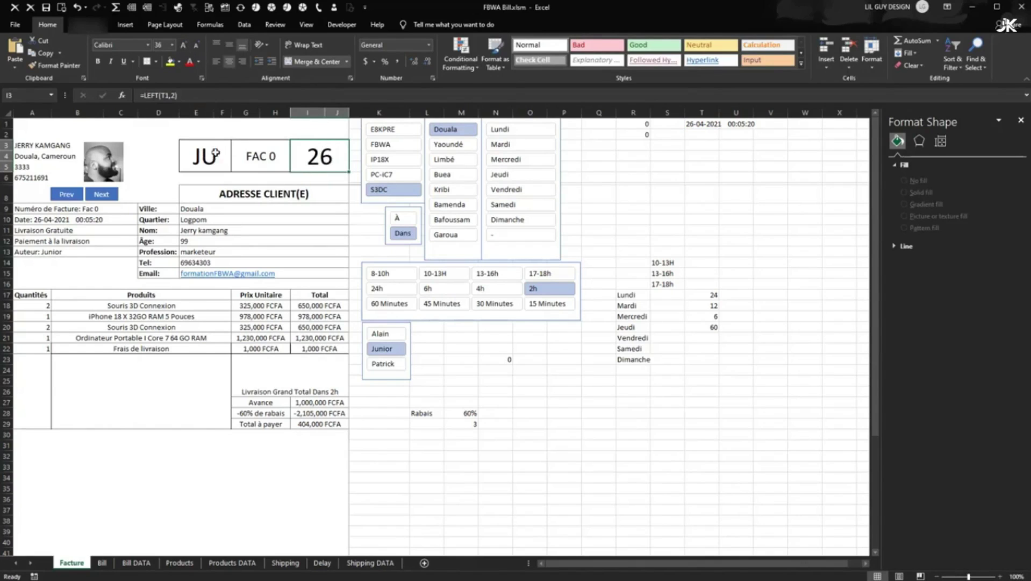
left_click(229, 46)
left_click(546, 436)
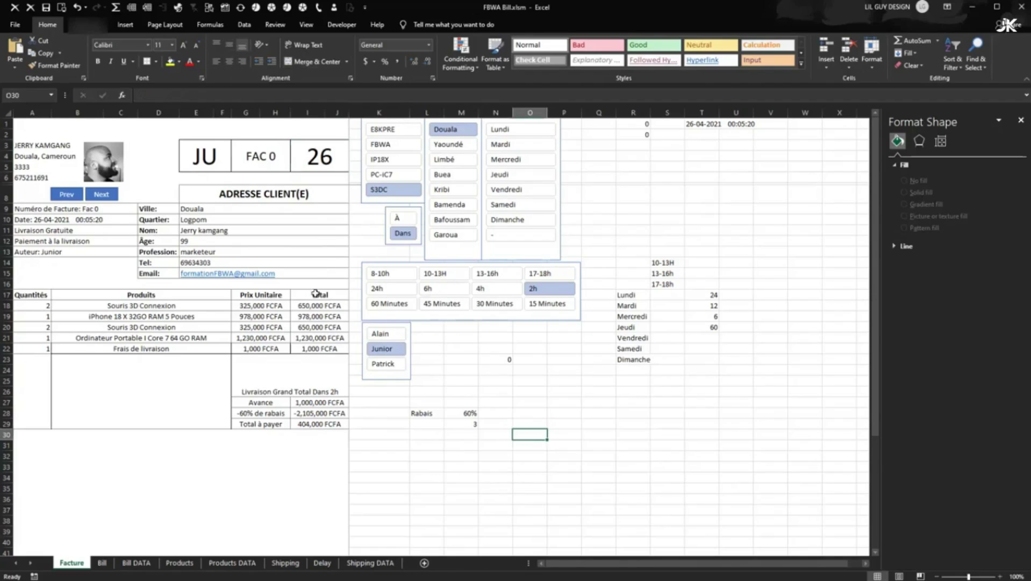
- Look over the totals, the G19 unit price formula and the product rows
left_click(492, 466)
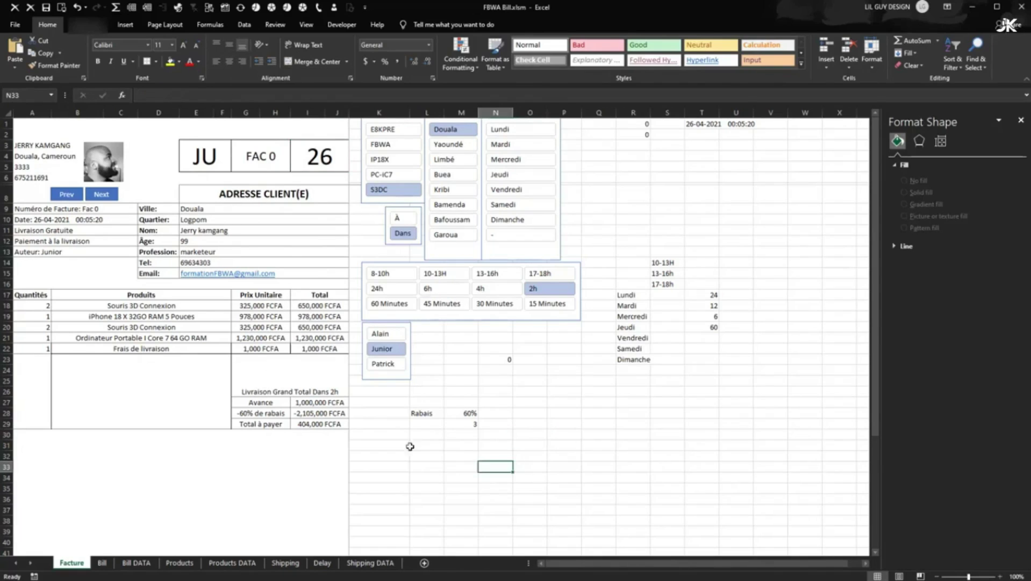
left_click(269, 392)
left_click(282, 316)
left_click(161, 306)
left_click(164, 316)
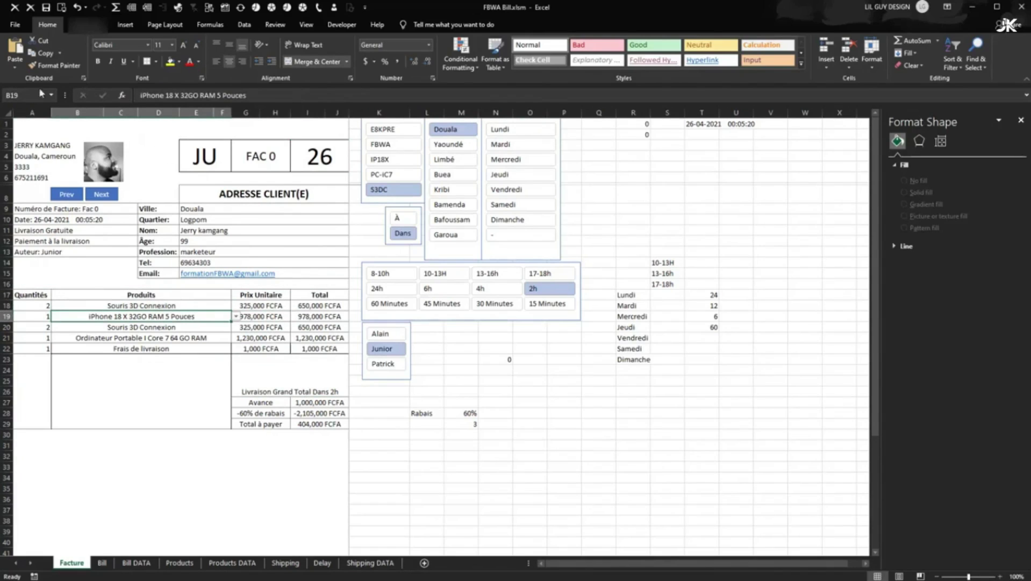
- Apply the Arial Nova Light font to the whole invoice range A1:J37
mouse_move(30, 123)
left_mouse_down()
mouse_move(322, 425)
mouse_move(270, 510)
left_mouse_up()
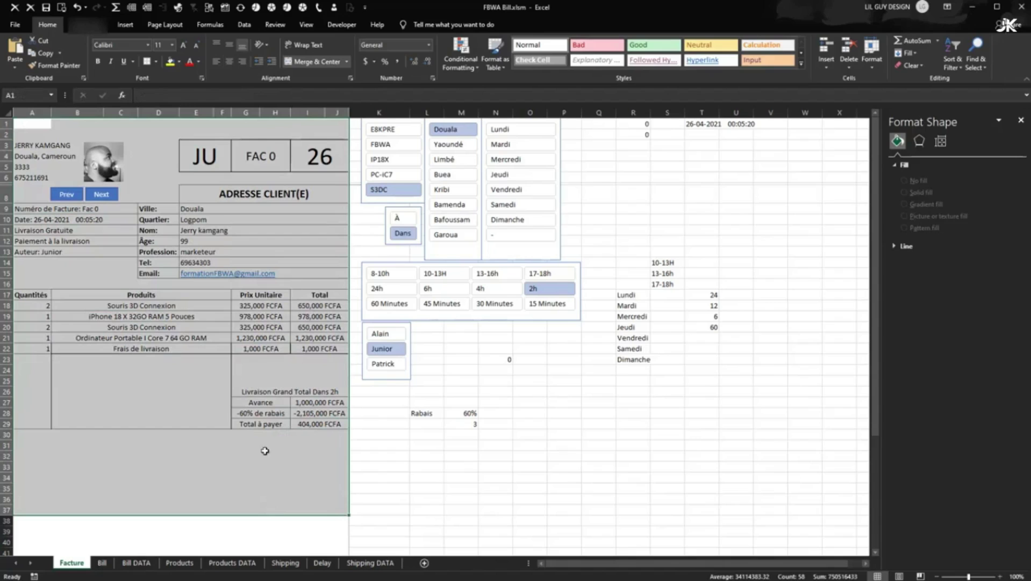
left_click(148, 45)
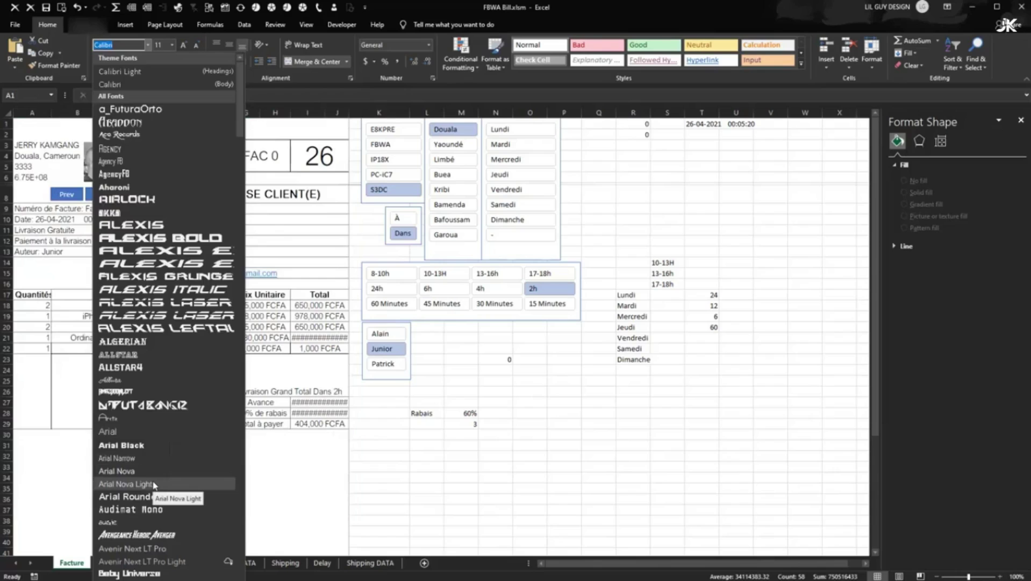
left_click(154, 484)
left_click(275, 356)
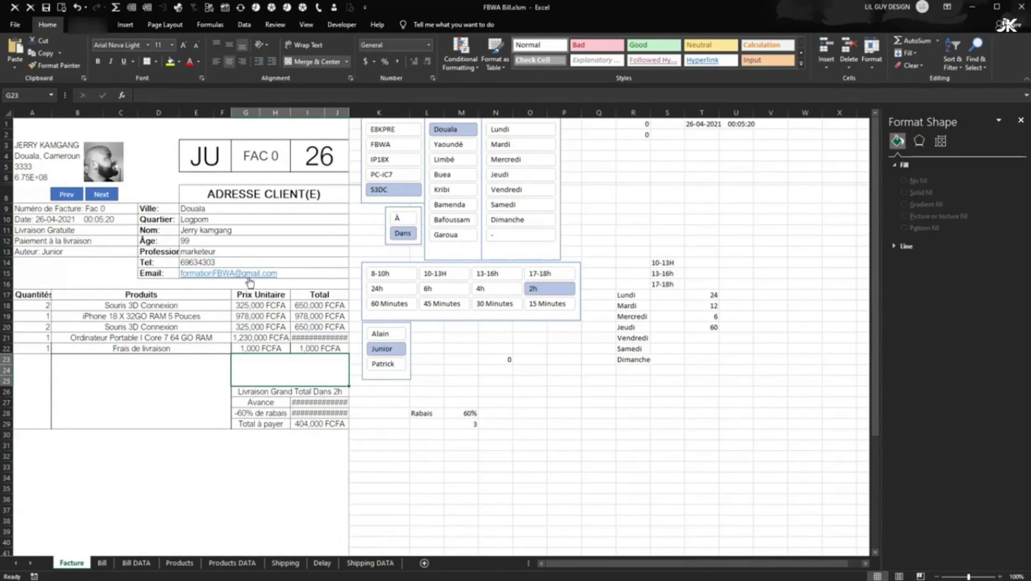
left_click_drag(320, 294, 47, 366)
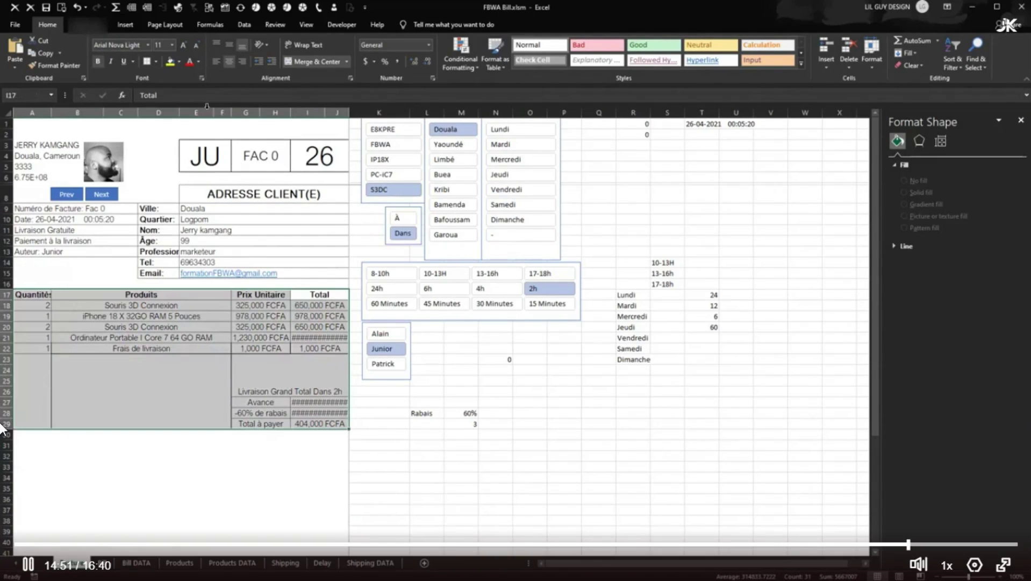
- Decrease the item table's font to size 10 so every amount shows
left_click(196, 46)
left_click(261, 316)
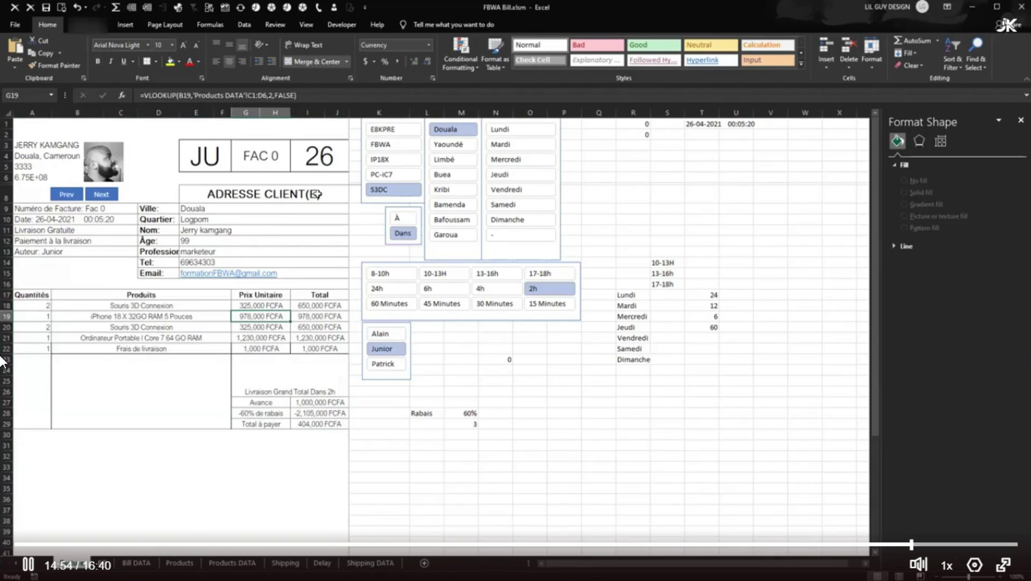
left_click(323, 294)
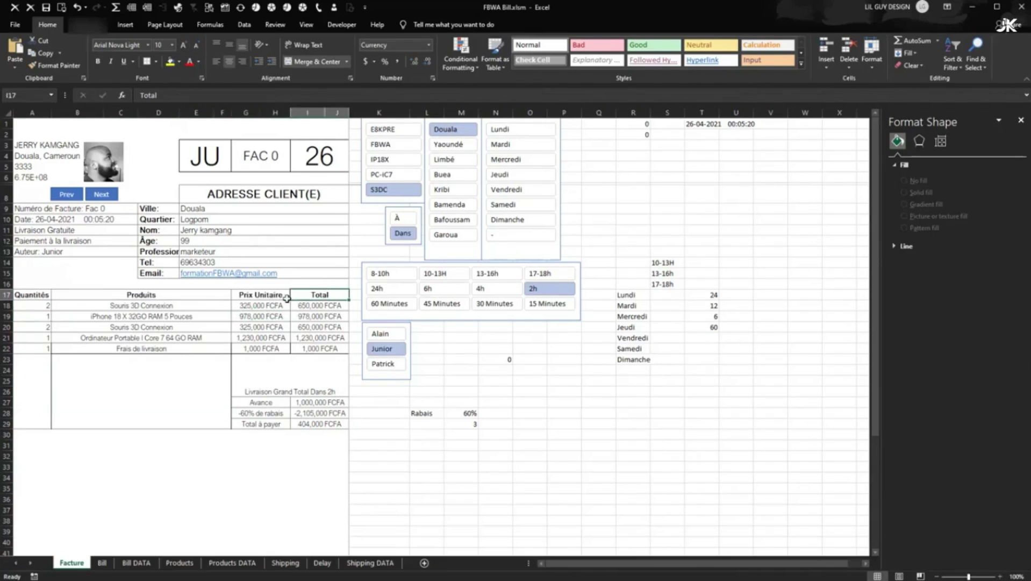
left_click_drag(286, 298, 56, 294)
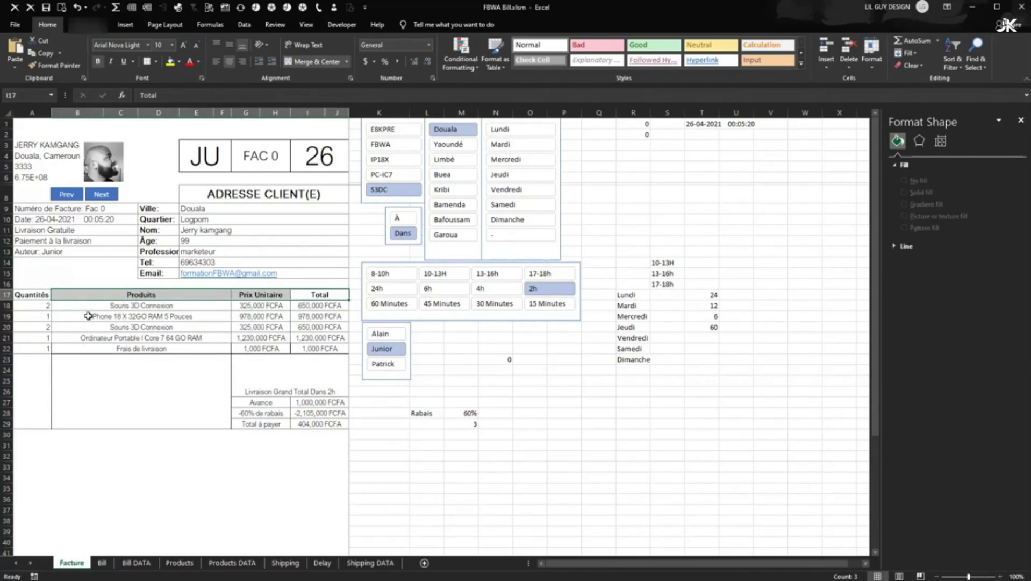
left_click(30, 295)
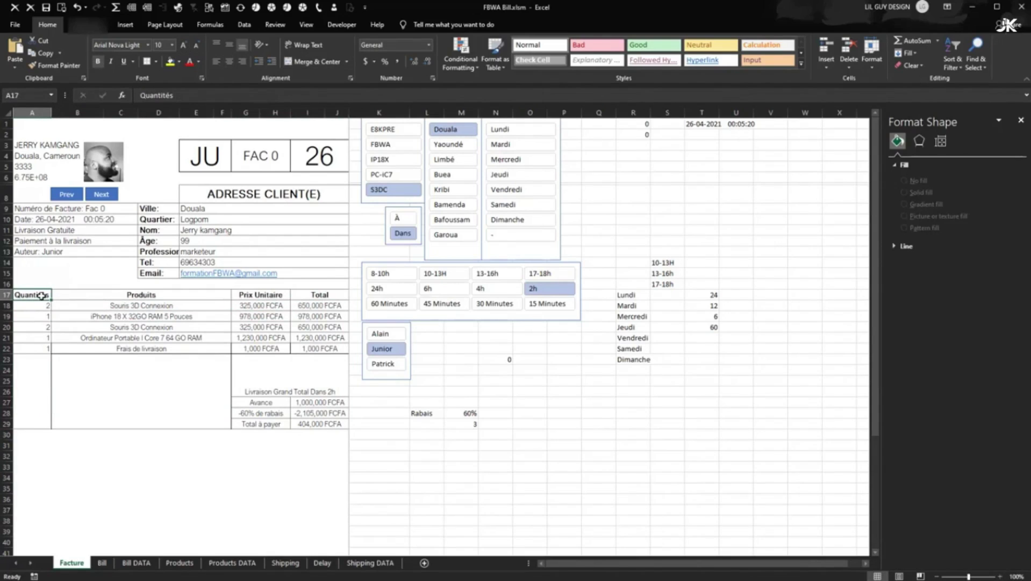
left_click(69, 313)
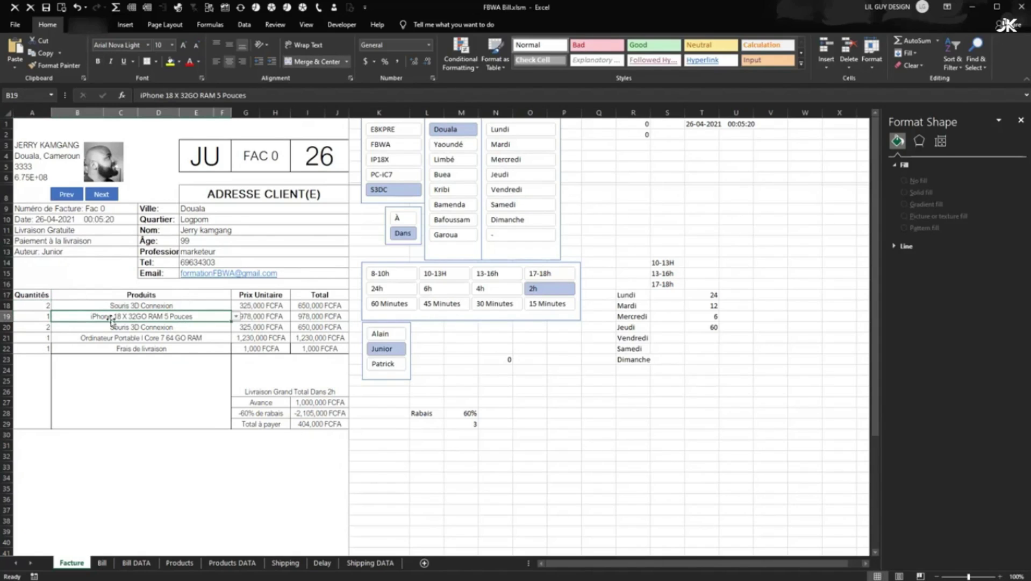
left_click(90, 294)
left_click(261, 293)
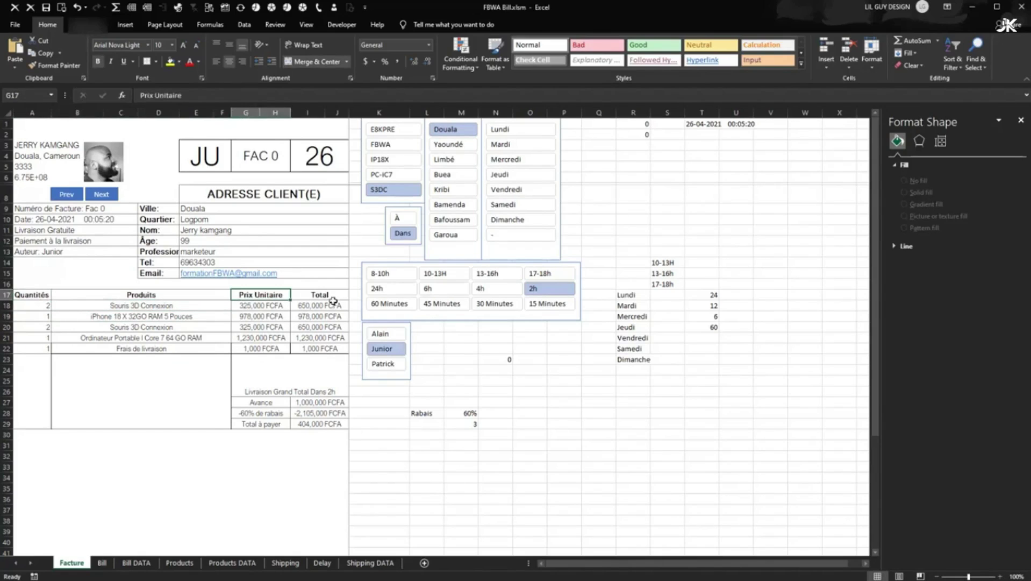
left_click(332, 296)
- Shrink the Profession: label in D13 to size 10 so it fits
left_click_drag(152, 209, 159, 277)
left_click(161, 252)
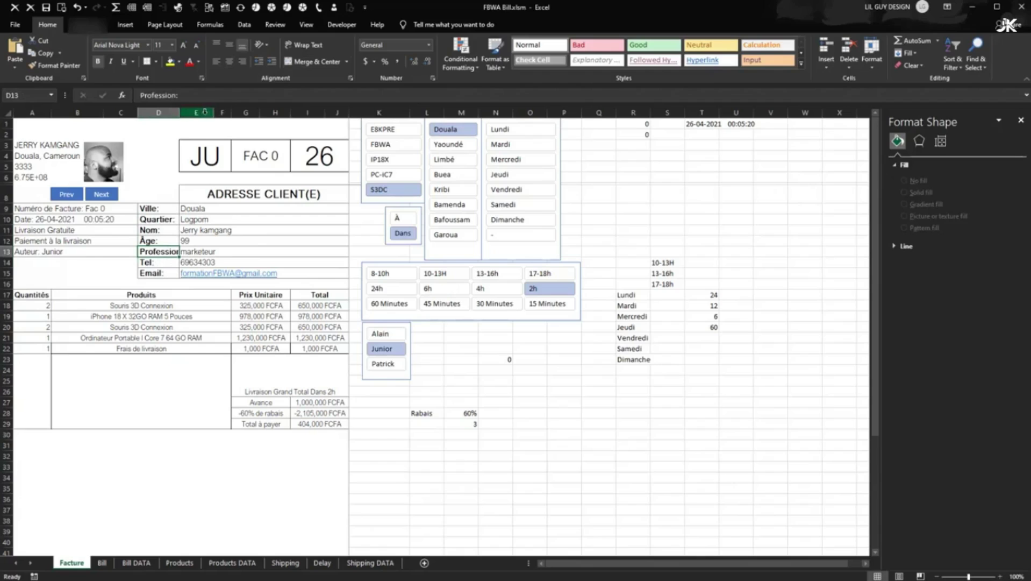
left_click(196, 46)
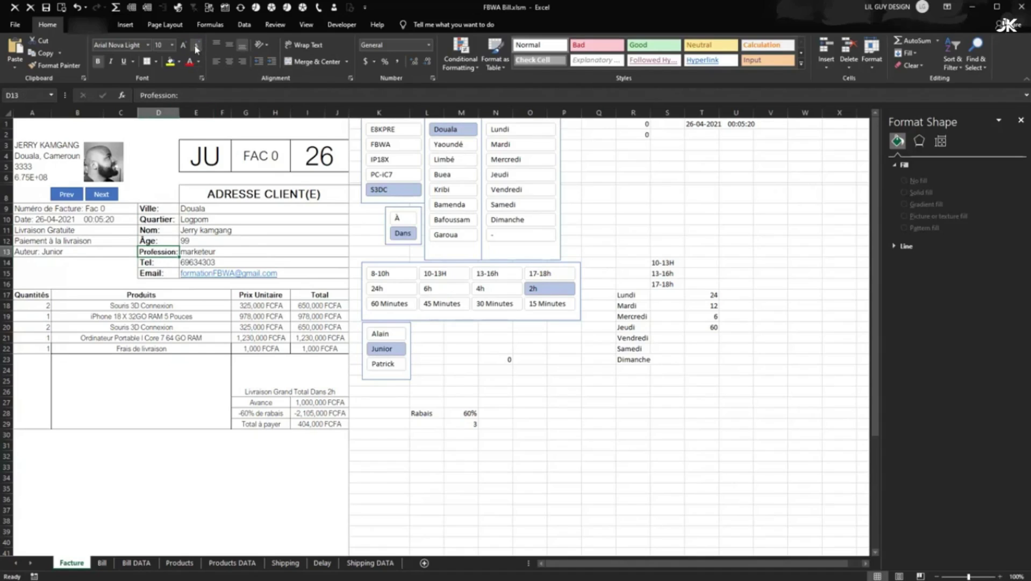
left_click(159, 326)
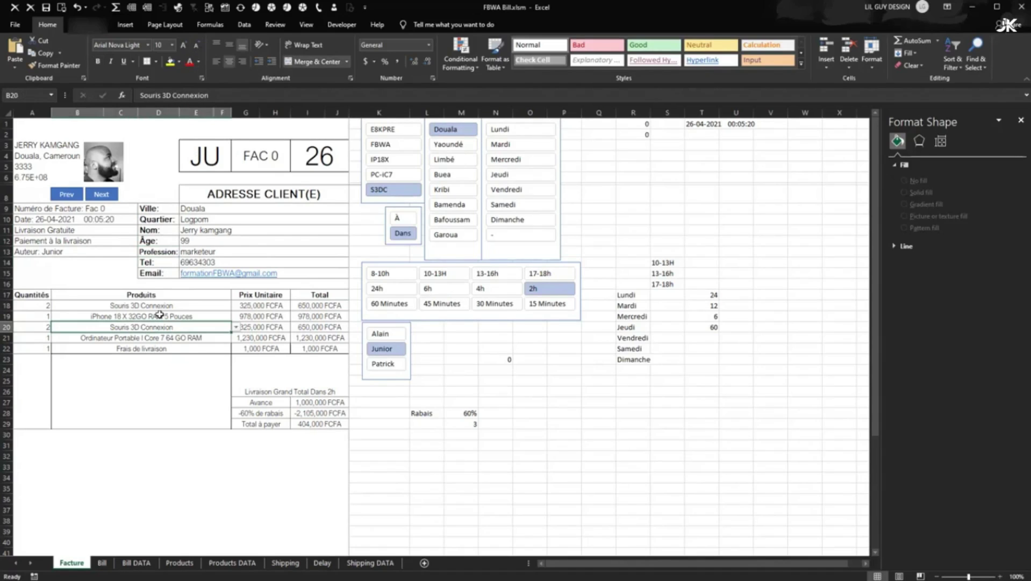
left_click_drag(159, 208, 158, 273)
left_click(230, 241)
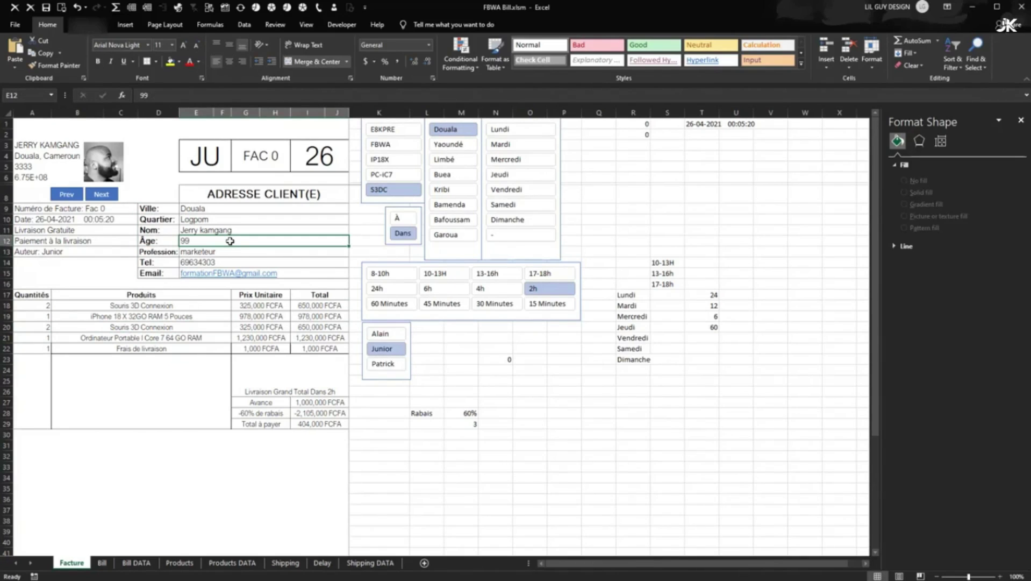
- Go to the File backstage start page
left_click(19, 24)
left_click(25, 26)
left_click(21, 25)
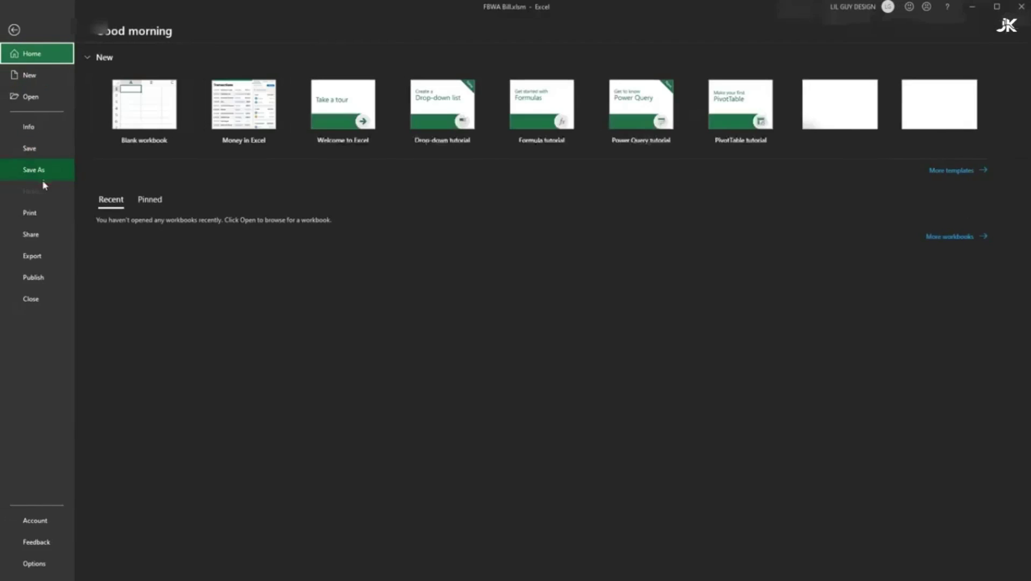
- Preview the printed invoice, then narrow the profile photo slightly
left_click(37, 212)
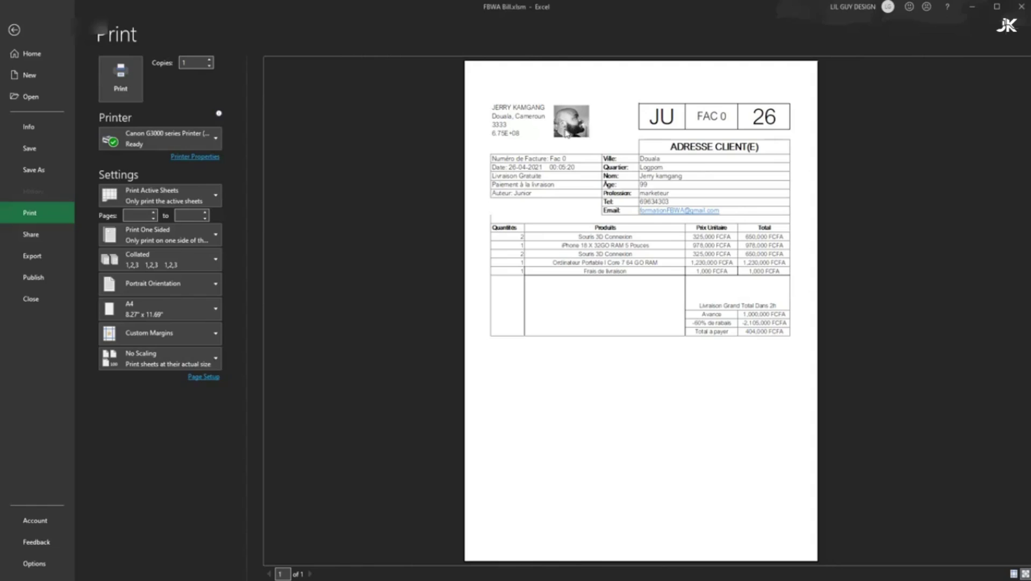
left_click(22, 31)
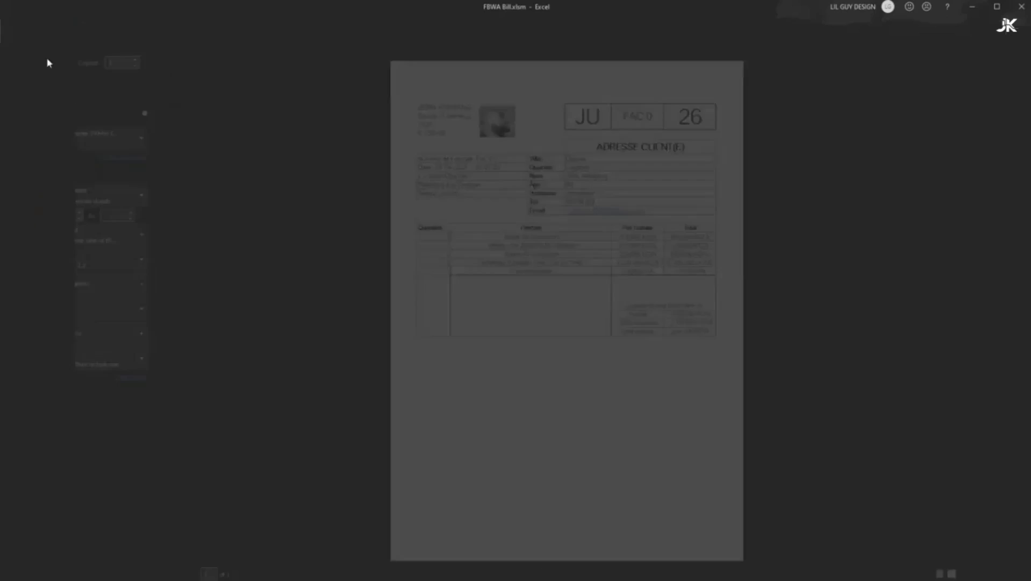
left_click_drag(125, 162, 115, 162)
- Recheck the one-page print preview and return to the Facture sheet
left_click(25, 31)
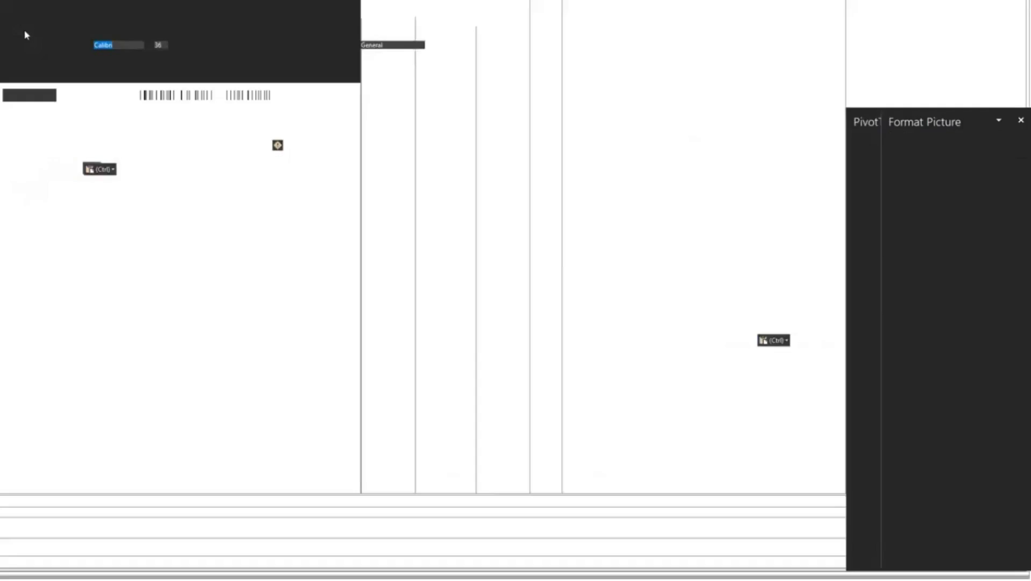
left_click(43, 211)
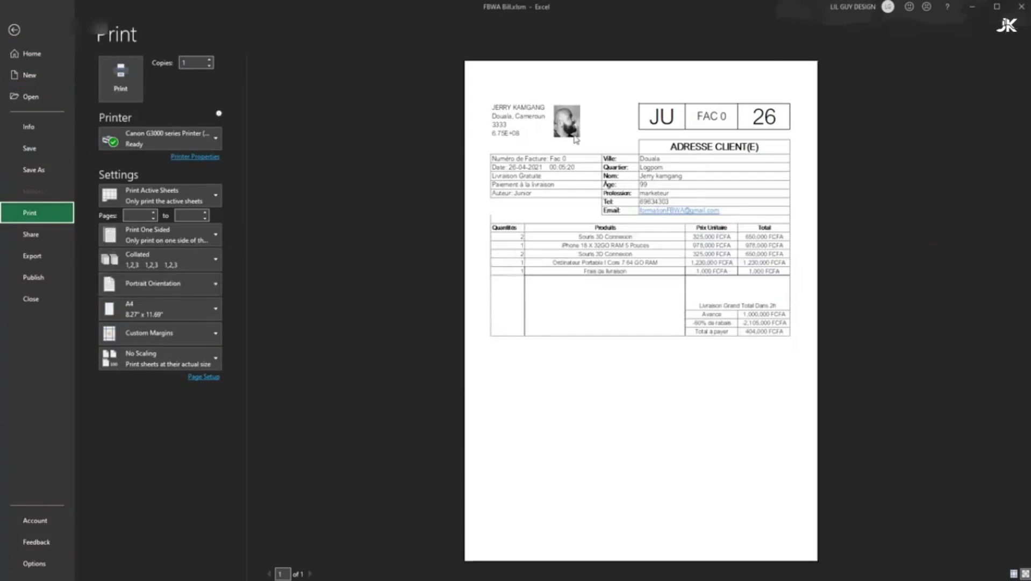
left_click(14, 30)
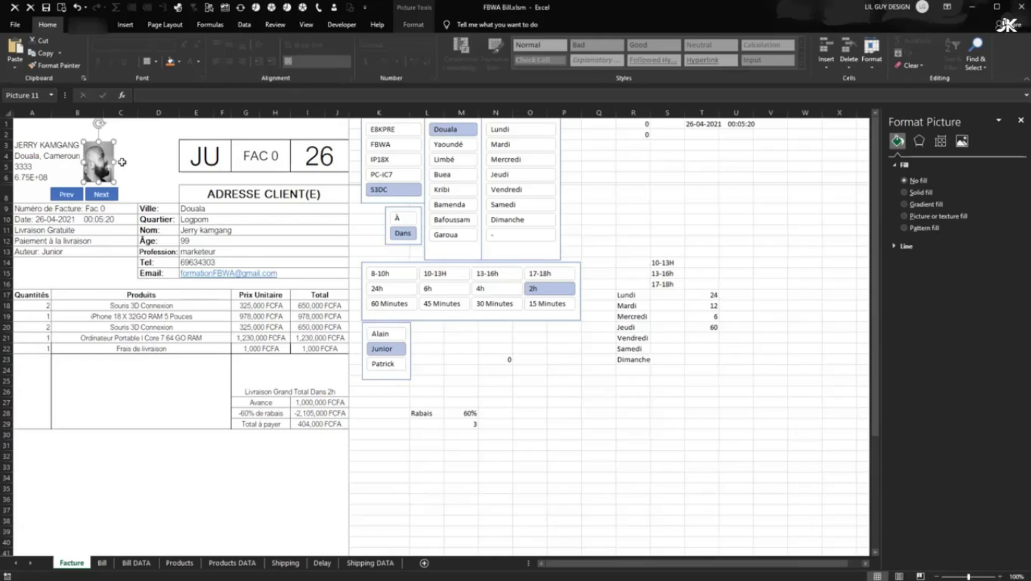
left_click(17, 25)
left_click(32, 212)
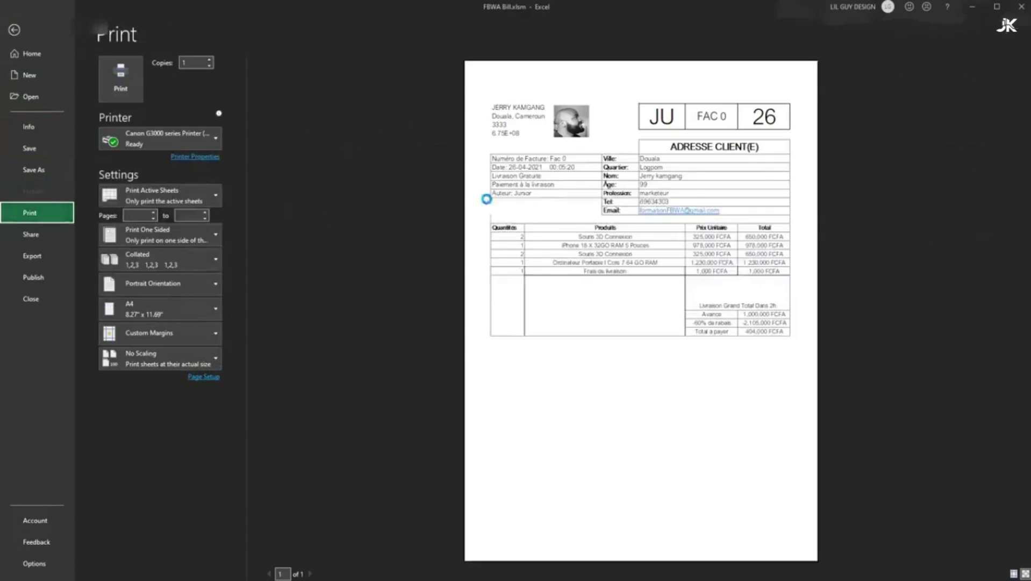
left_click(14, 29)
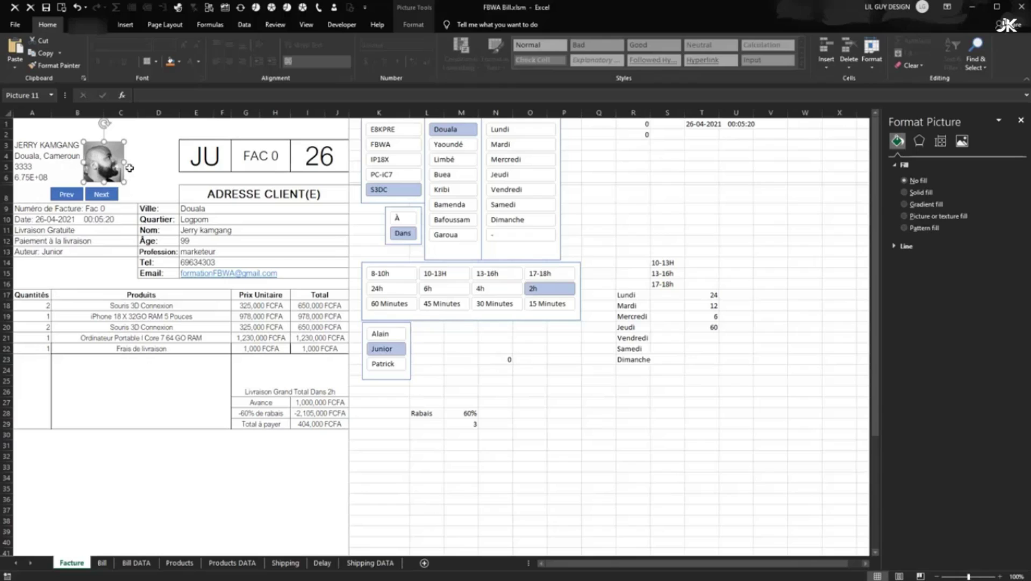
left_click(15, 25)
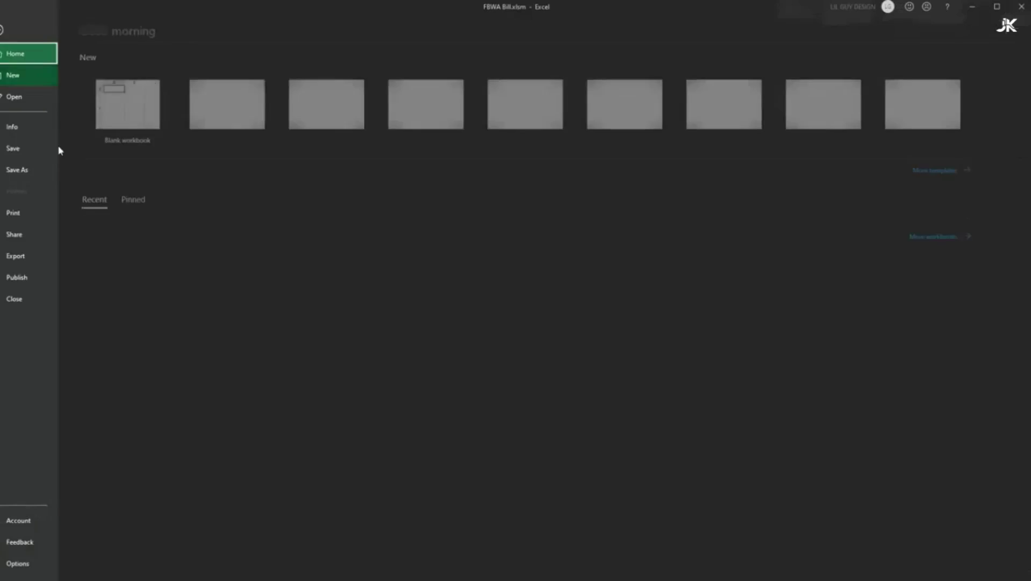
left_click(56, 211)
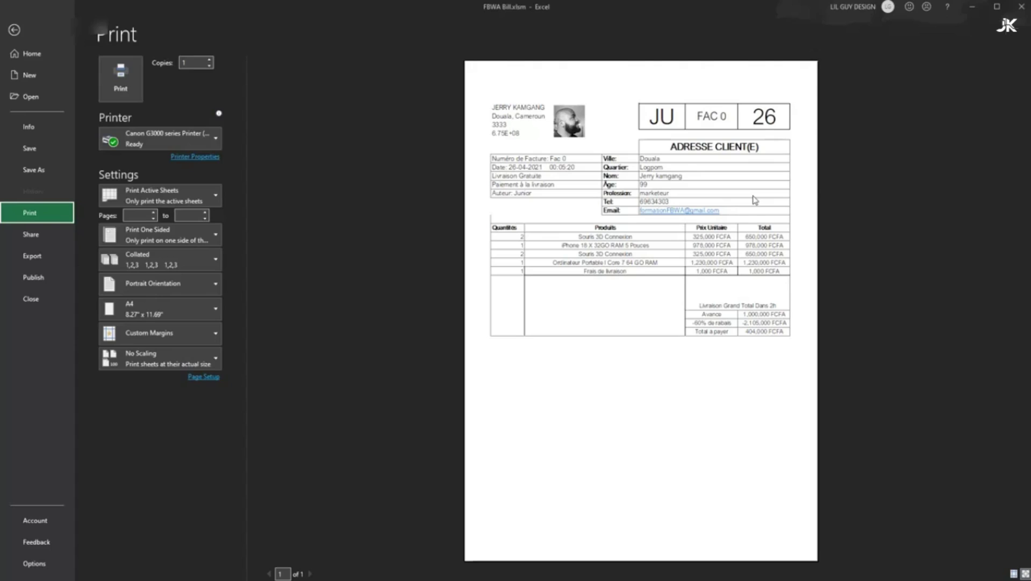
left_click(14, 30)
left_click(268, 232)
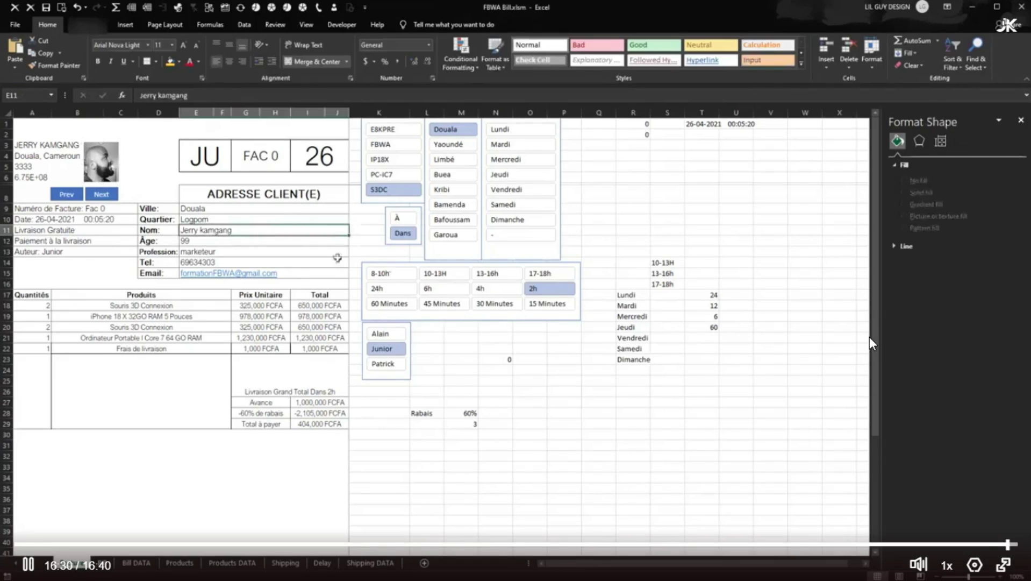